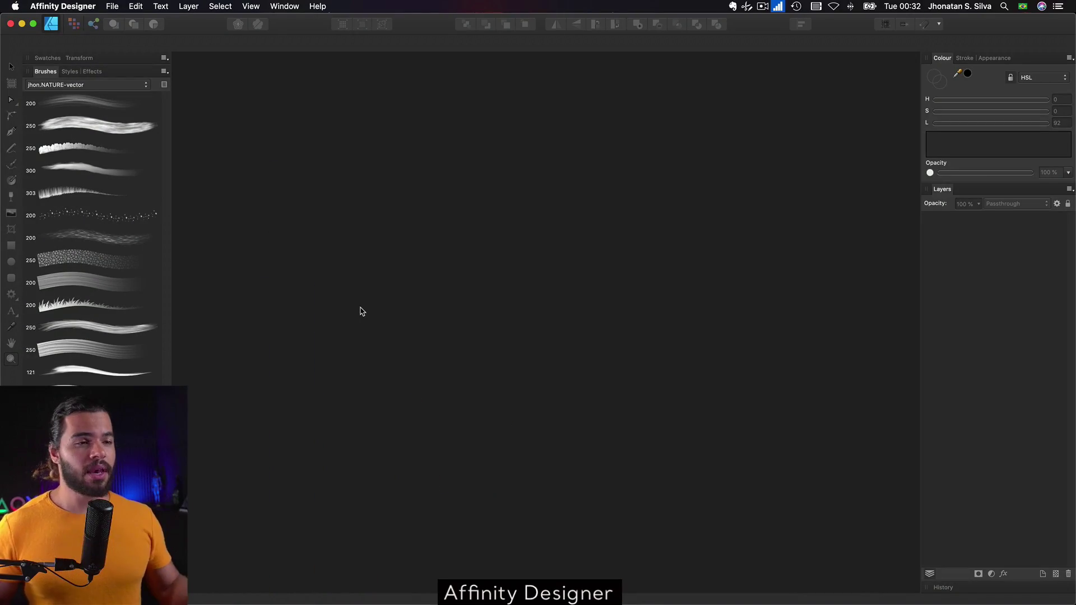
Open EAGLE-VECTORIZE.svg from the EXAMPLE folder in Affinity Designer and select the eagle group
key(ctrl+Up)
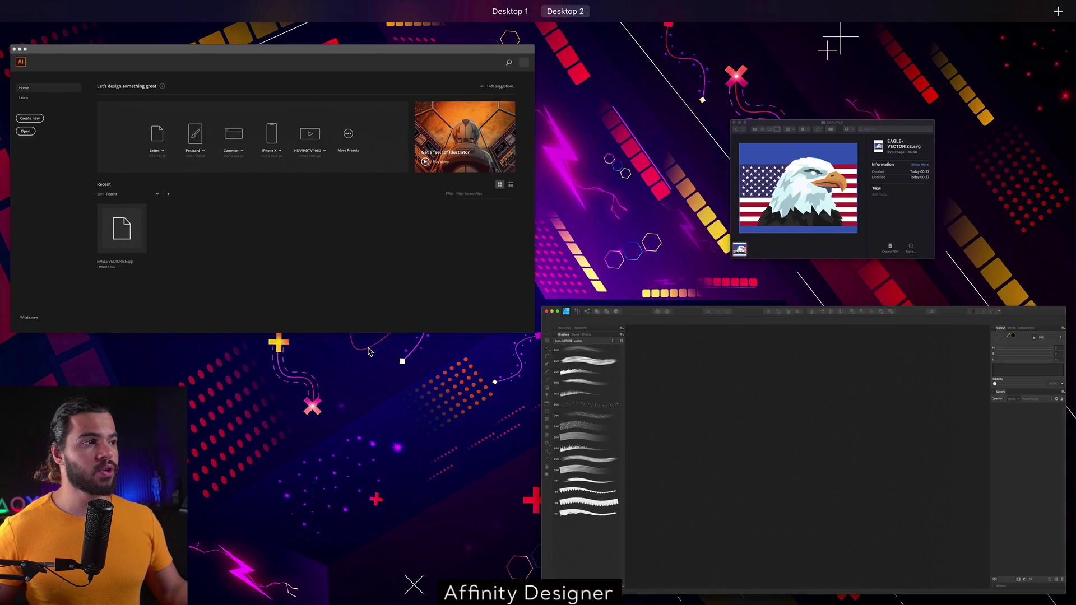
click(734, 252)
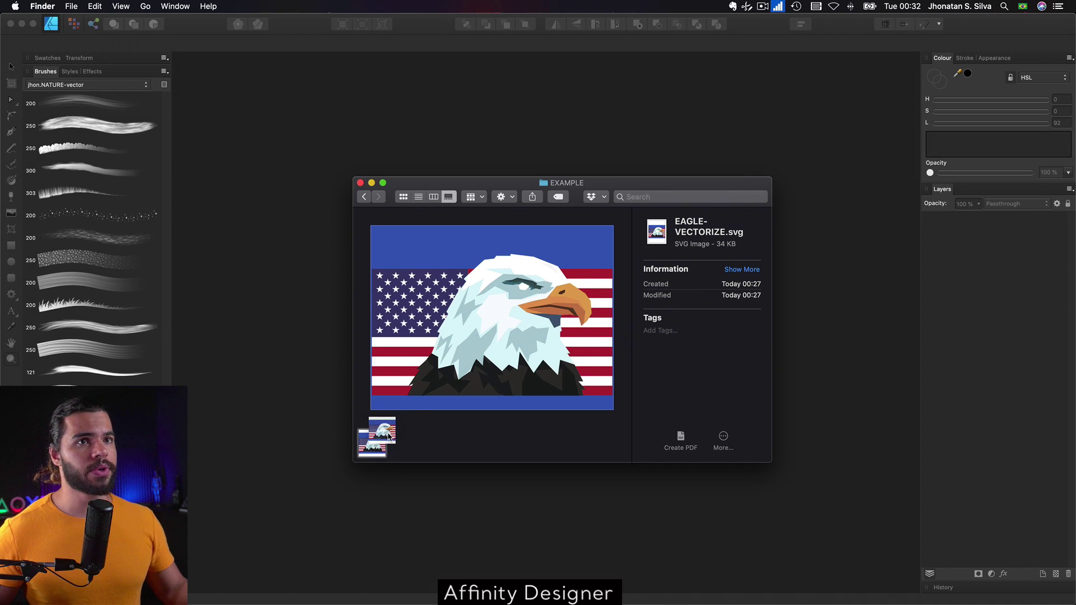
drag(389, 437, 291, 344)
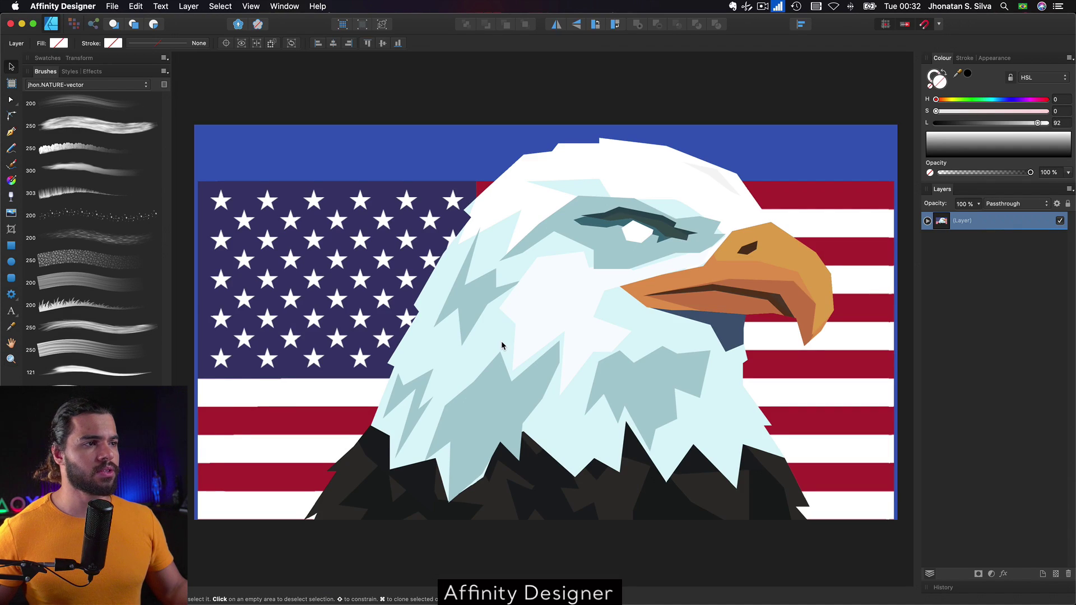
scroll(560, 295, down, 1)
scroll(589, 274, down, 3)
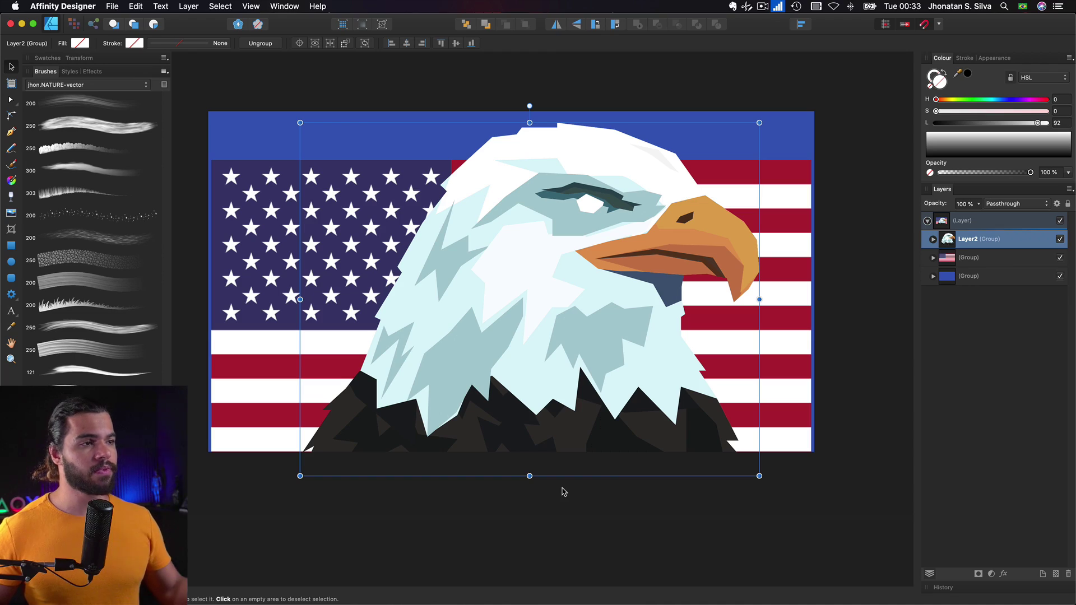
Switch to Adobe Illustrator and open EAGLE-VECTORIZE.svg from the EXAMPLE folder there
key(ctrl+Up)
click(423, 247)
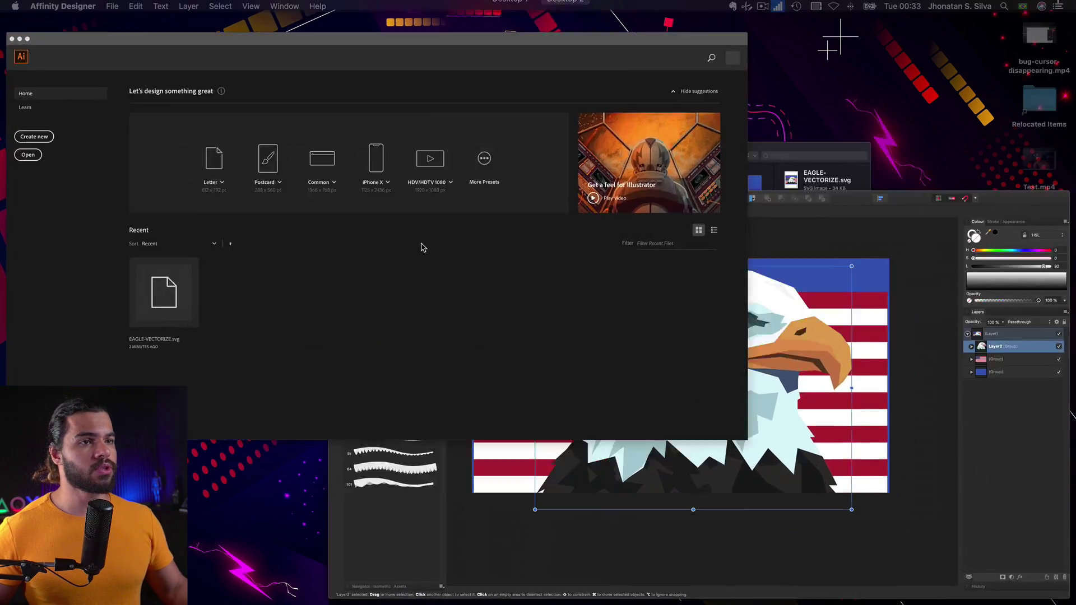
key(ctrl+Up)
click(845, 186)
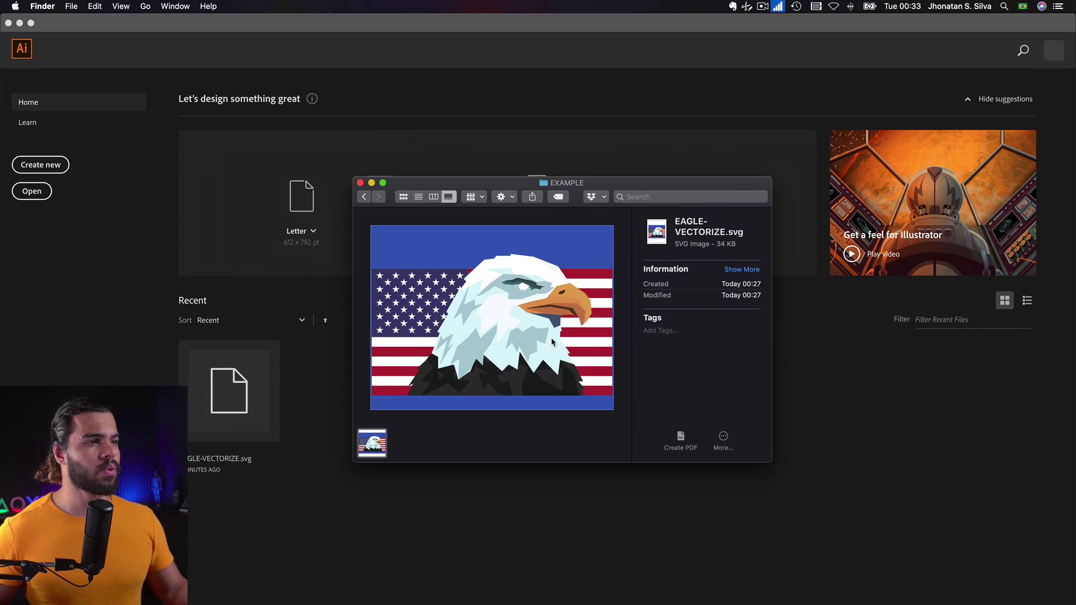
drag(283, 336, 283, 337)
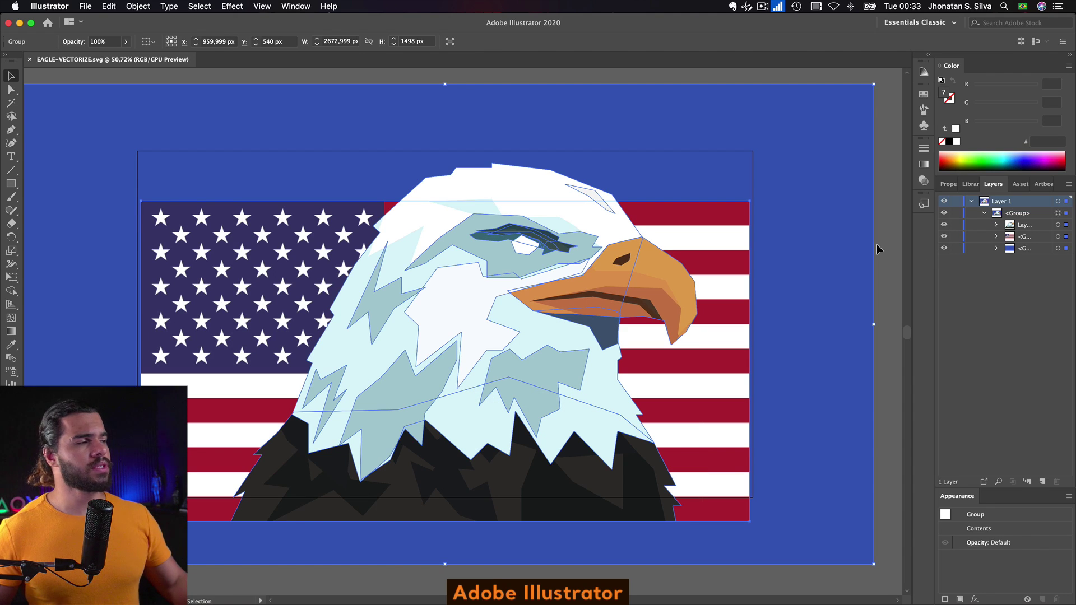
Highlight the parent group and the eagle sublayer, and target the sublayer to select only the eagle artwork
click(1014, 216)
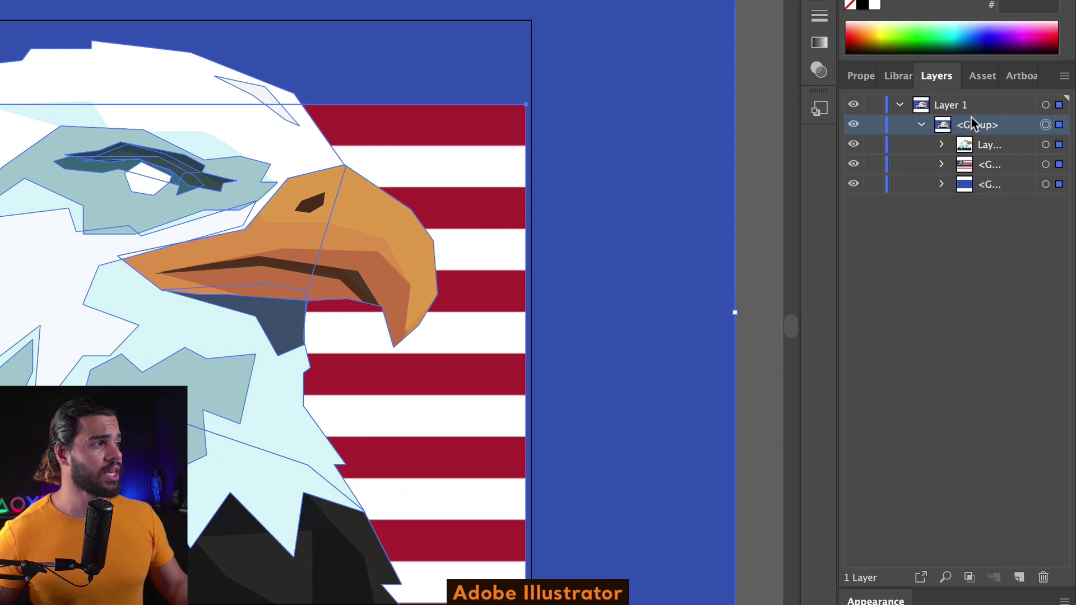
click(1020, 224)
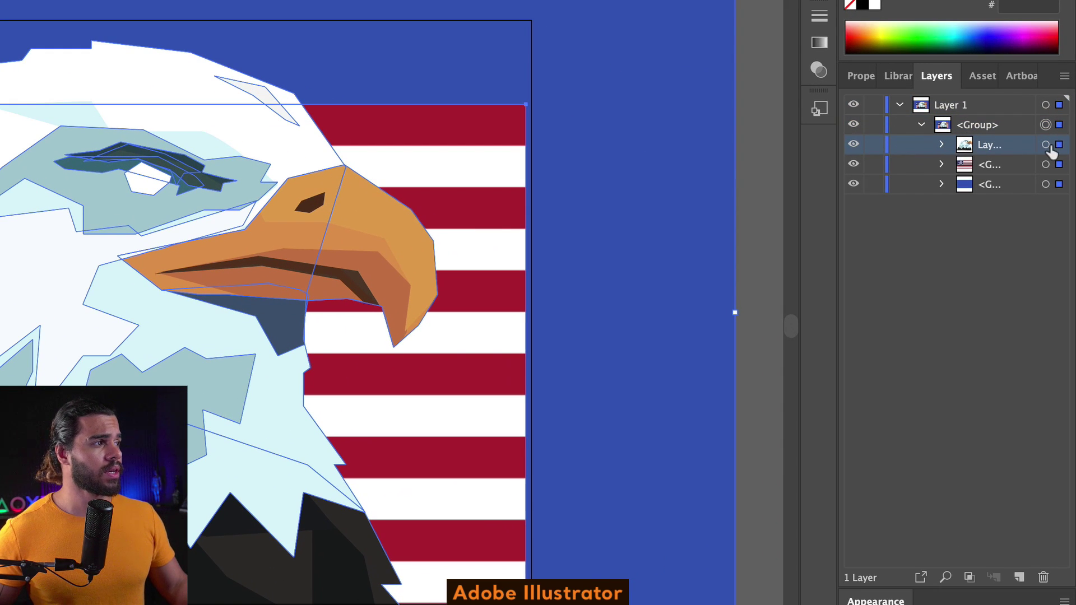
click(974, 128)
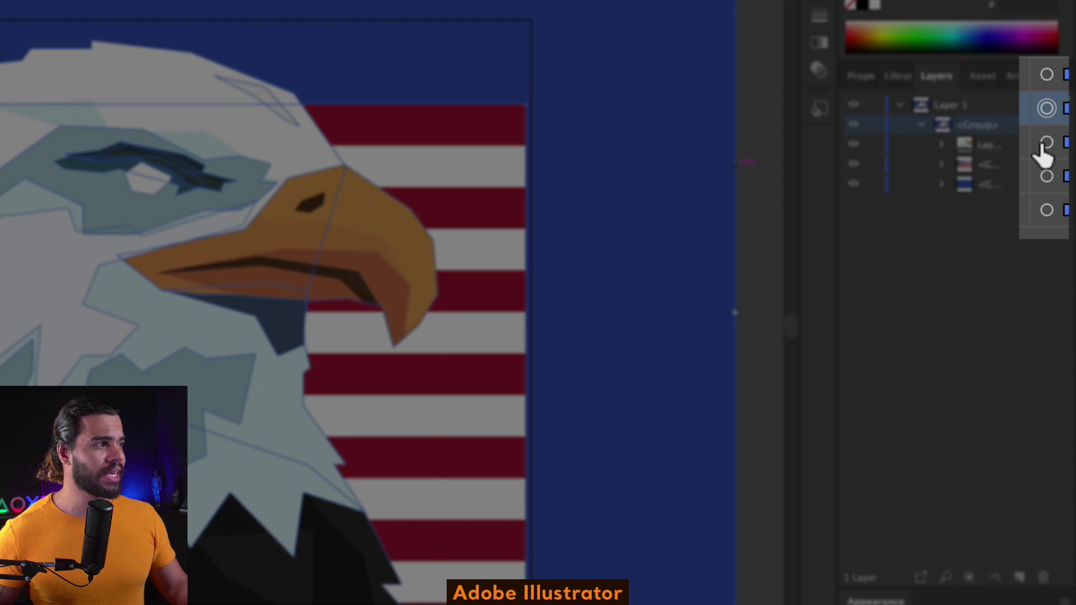
click(1046, 145)
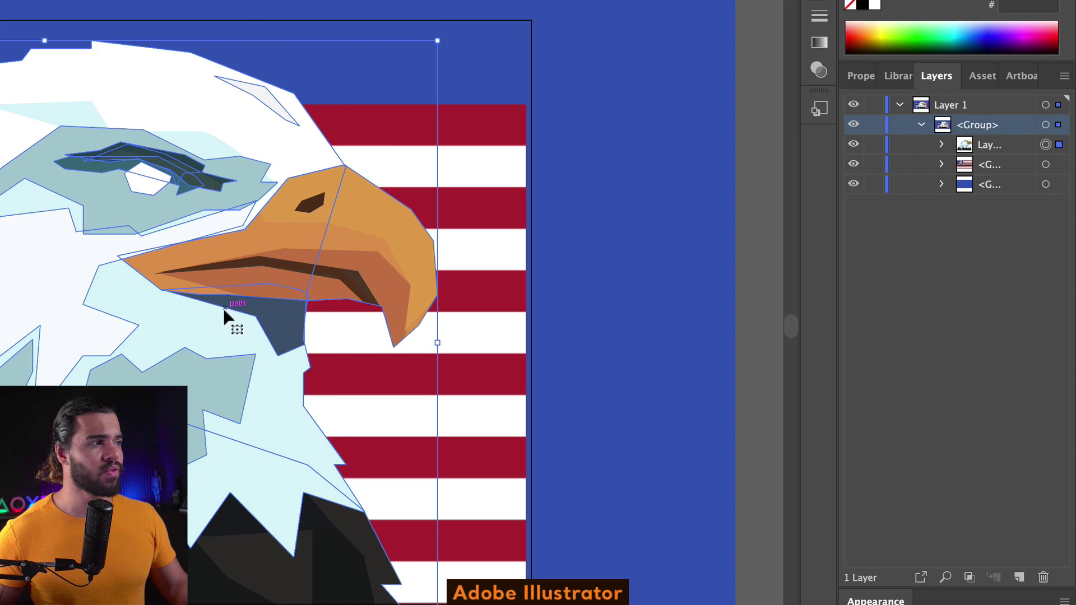
Try to move the eagle by itself after highlighting its sublayer, undoing each move
click(1004, 291)
click(994, 148)
drag(216, 312, 271, 196)
key(super+z)
click(527, 159)
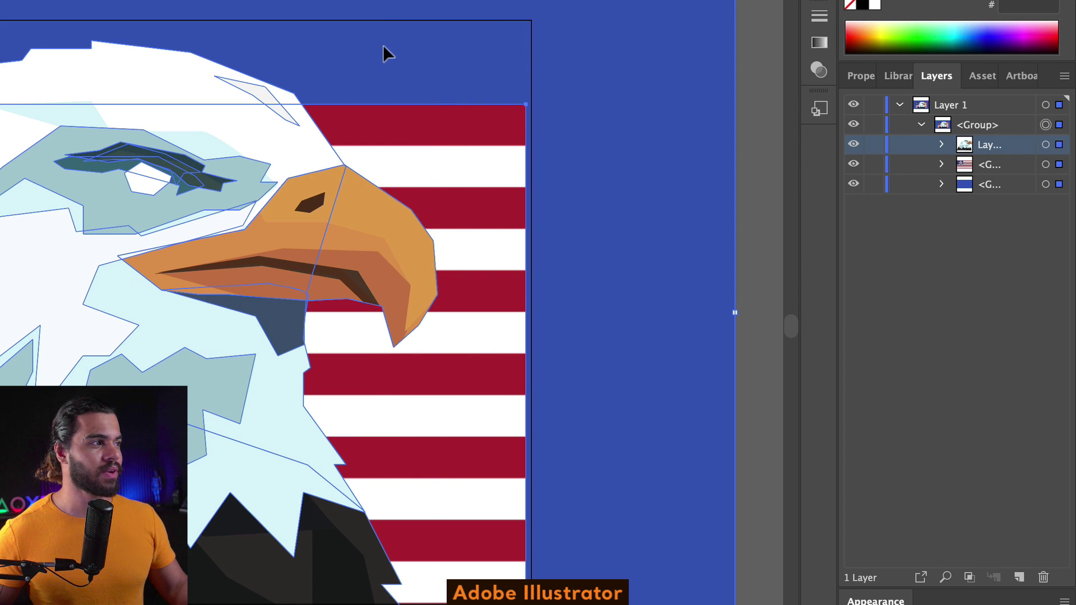
drag(123, 82, 157, 3)
key(super+z)
drag(102, 102, 117, 34)
key(super+z)
Highlight the blue background, eagle and flag sublayers in turn to check how layer selection behaves
click(991, 182)
click(989, 145)
click(993, 167)
click(992, 183)
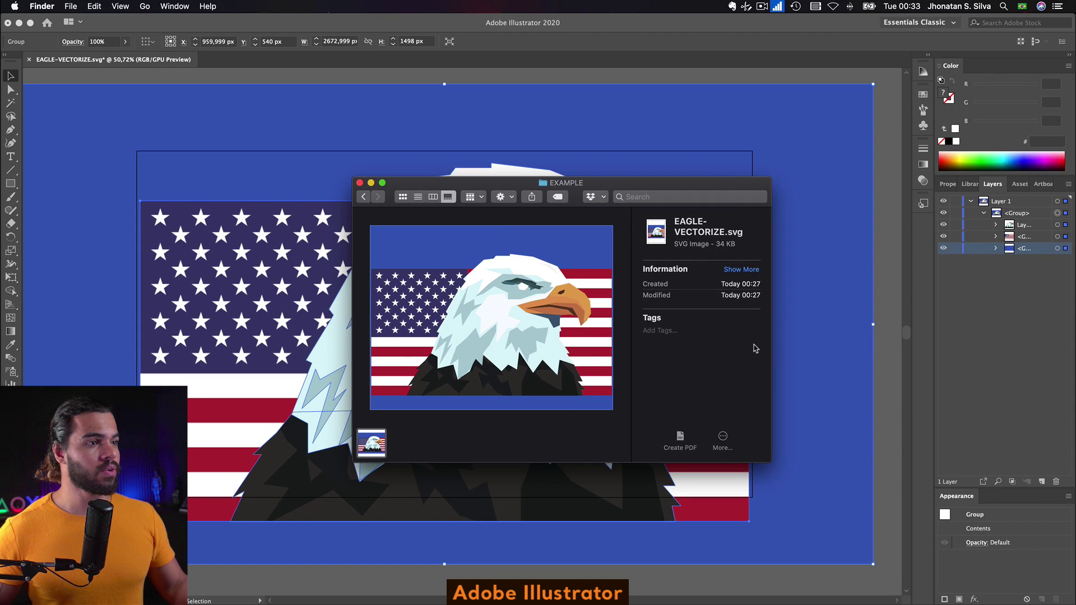
Switch back to Affinity Designer and select the blue background, eagle and flag groups one after another
key(space)
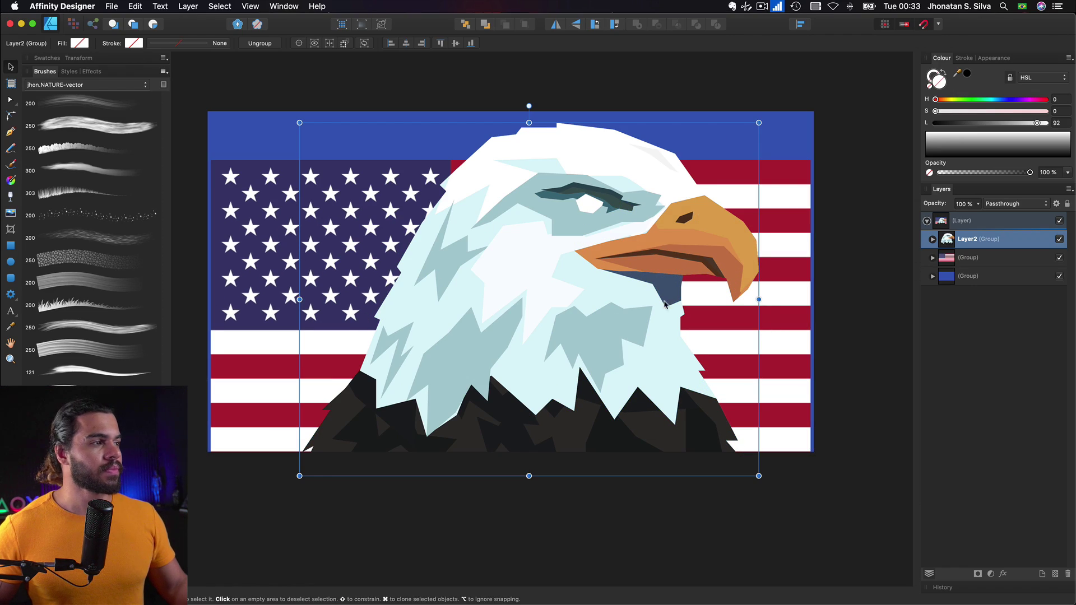
click(800, 135)
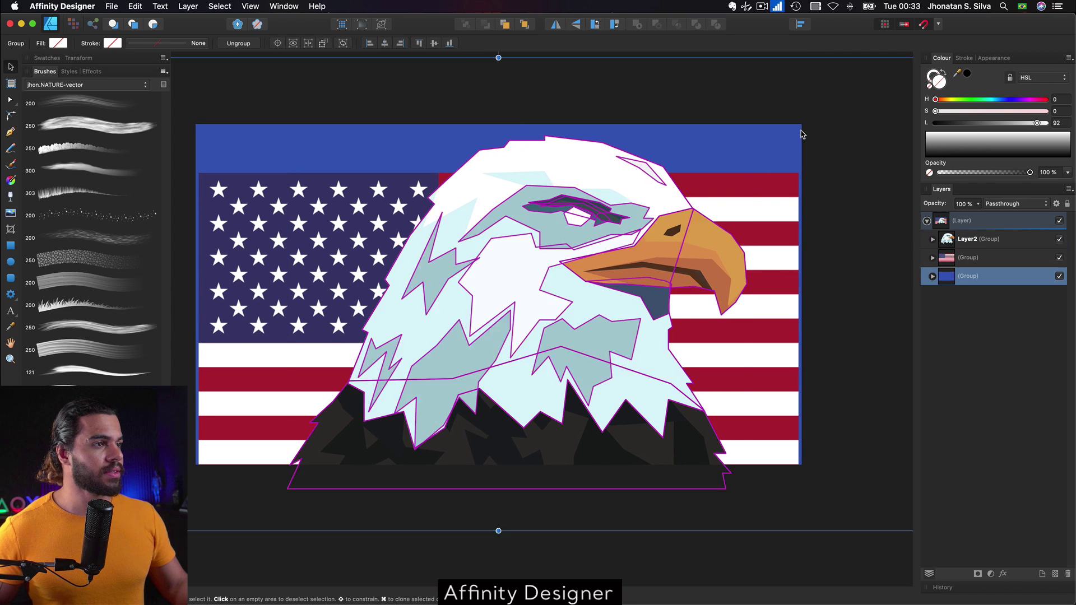
scroll(802, 135, up, 1)
click(966, 239)
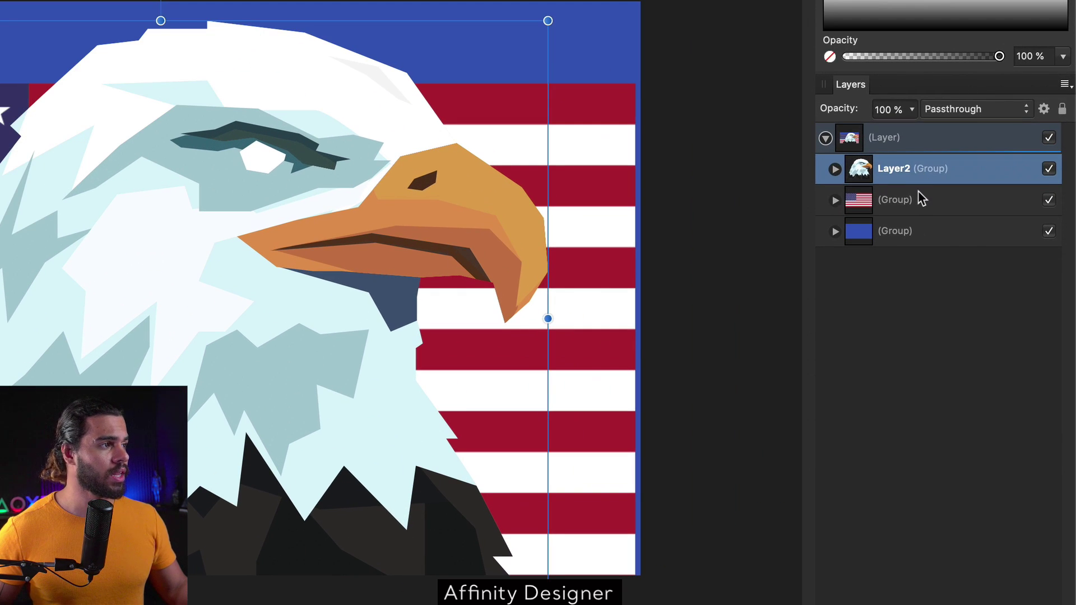
click(970, 257)
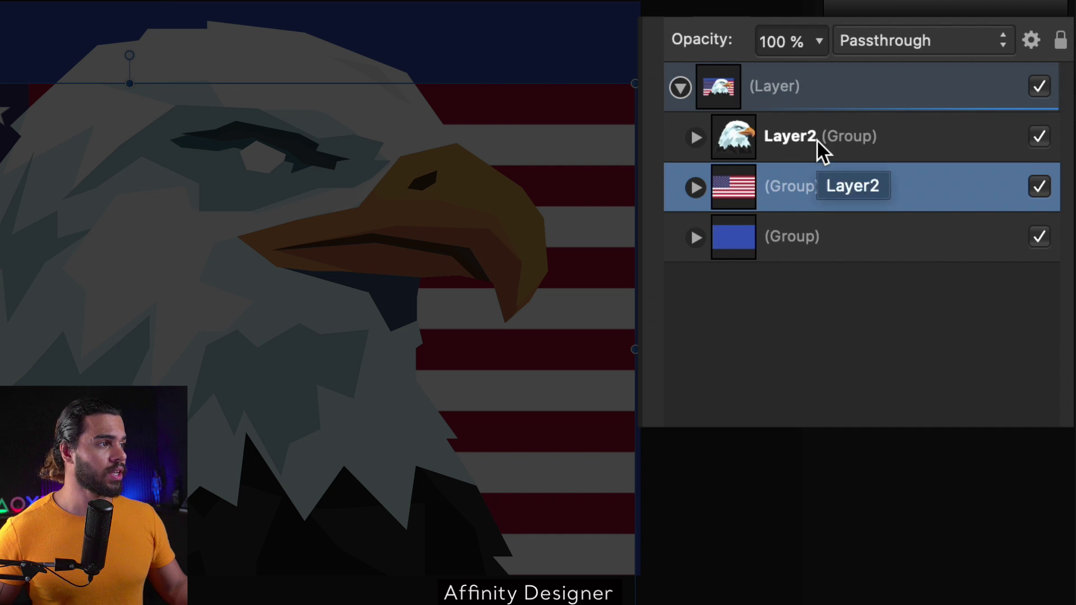
Move the eagle group up and to the left, then select the flag group and try moving it
click(827, 145)
drag(412, 315, 264, 302)
click(852, 195)
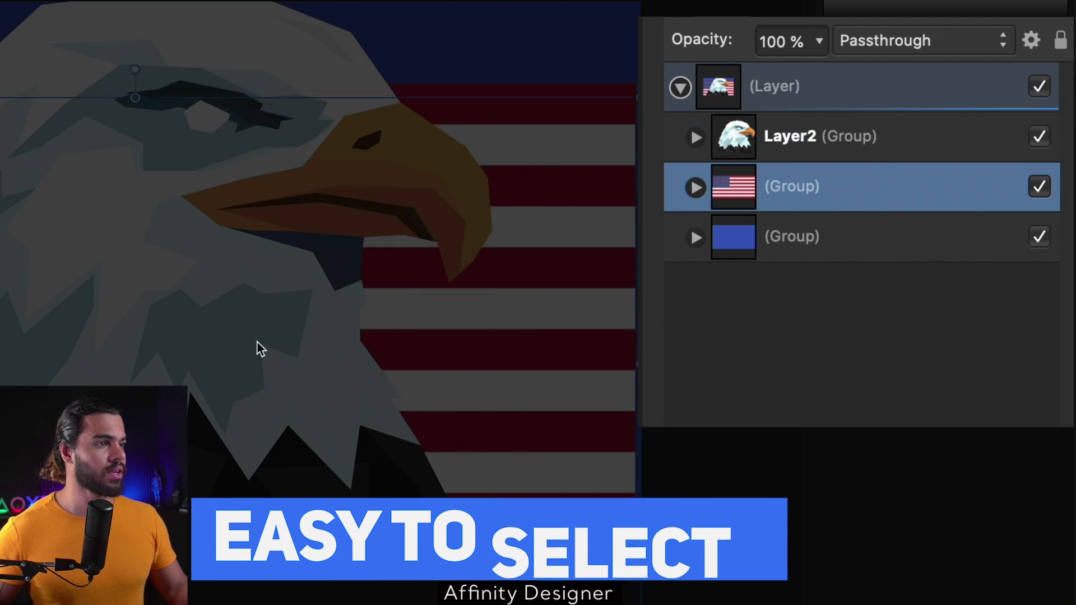
drag(313, 367, 258, 319)
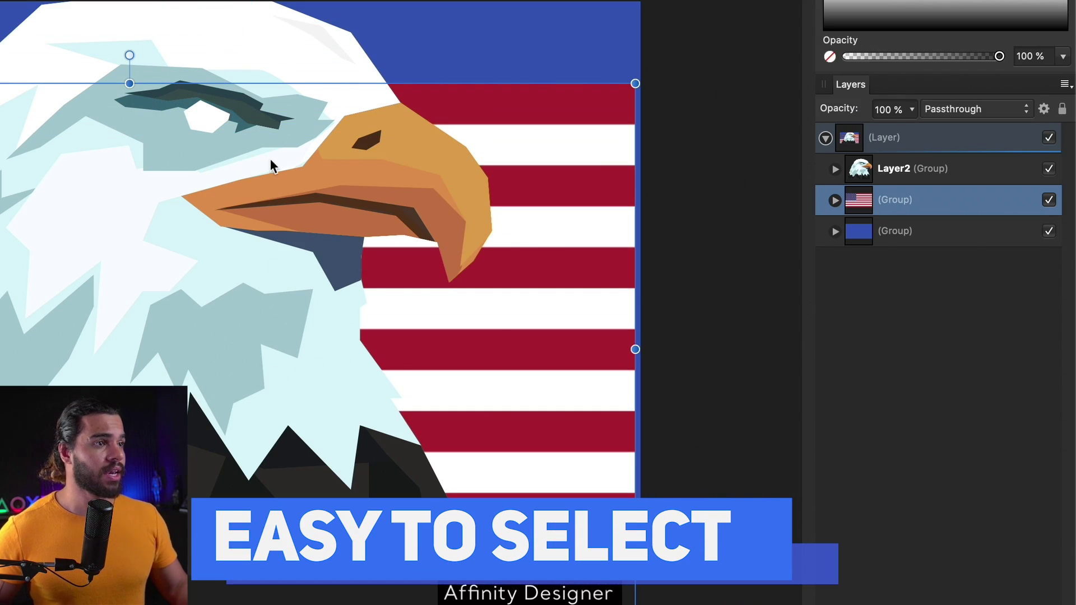
Select the beak inside the eagle group, try moving it down and to the right, and undo the move
double_click(435, 151)
drag(423, 159, 466, 208)
key(super+z)
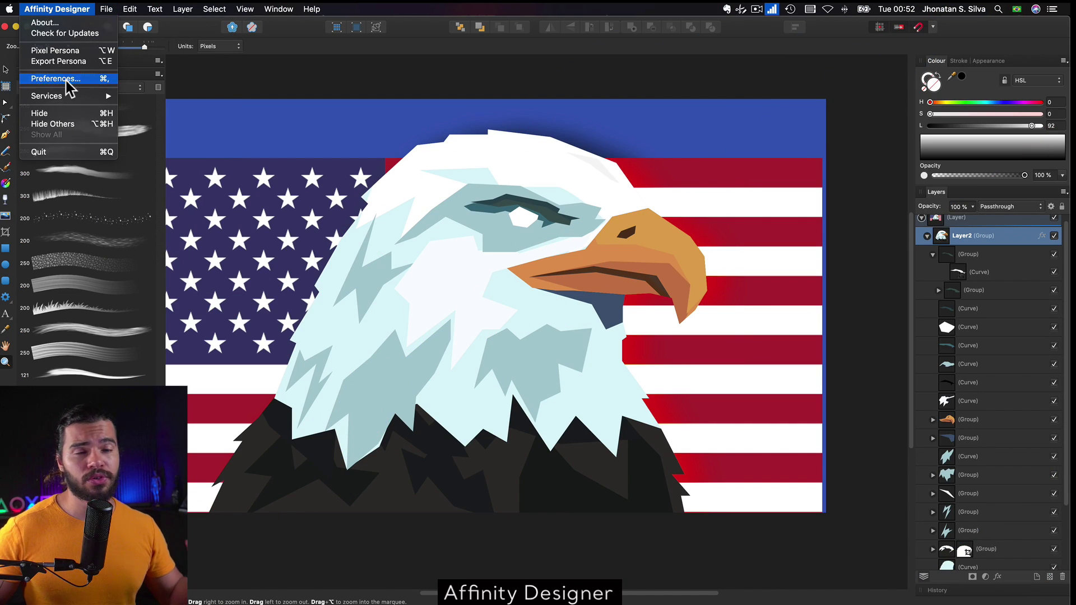
Open Affinity Designer's preferences, and in Adobe Illustrator open the Performance preferences
click(66, 80)
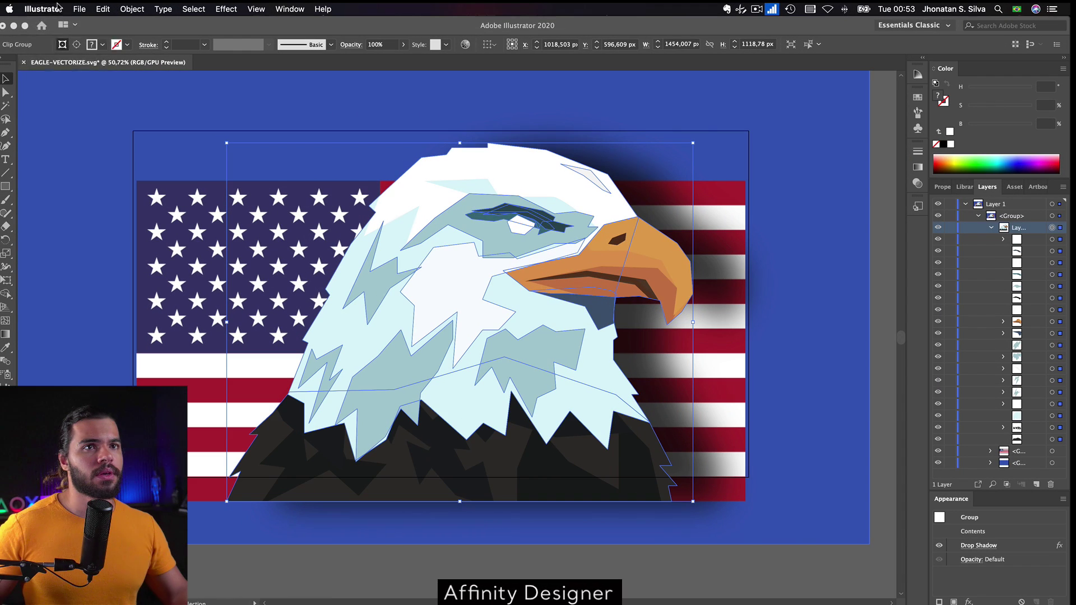
click(52, 8)
click(68, 40)
click(48, 8)
mouse_move(69, 39)
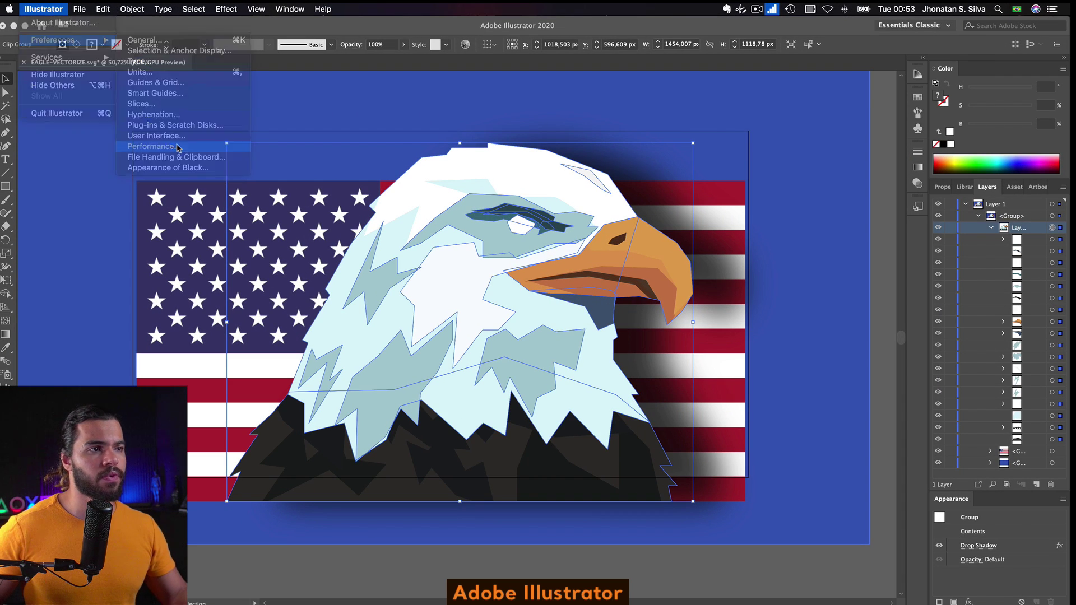
click(147, 146)
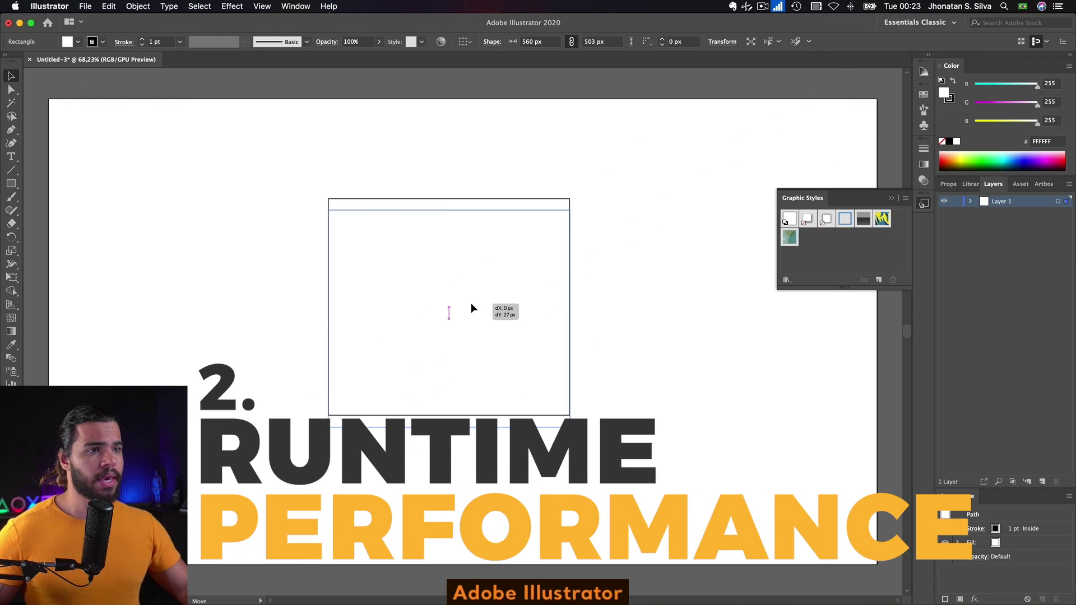
Reposition the white rectangle on the Illustrator artboard and set its fill colour to red CC3547
mouse_move(471, 303)
mouse_down()
mouse_move(433, 285)
mouse_move(408, 319)
mouse_move(523, 302)
mouse_move(441, 253)
mouse_move(376, 309)
mouse_move(586, 356)
mouse_move(655, 324)
mouse_move(477, 193)
mouse_move(307, 321)
mouse_move(550, 338)
mouse_move(474, 282)
mouse_up()
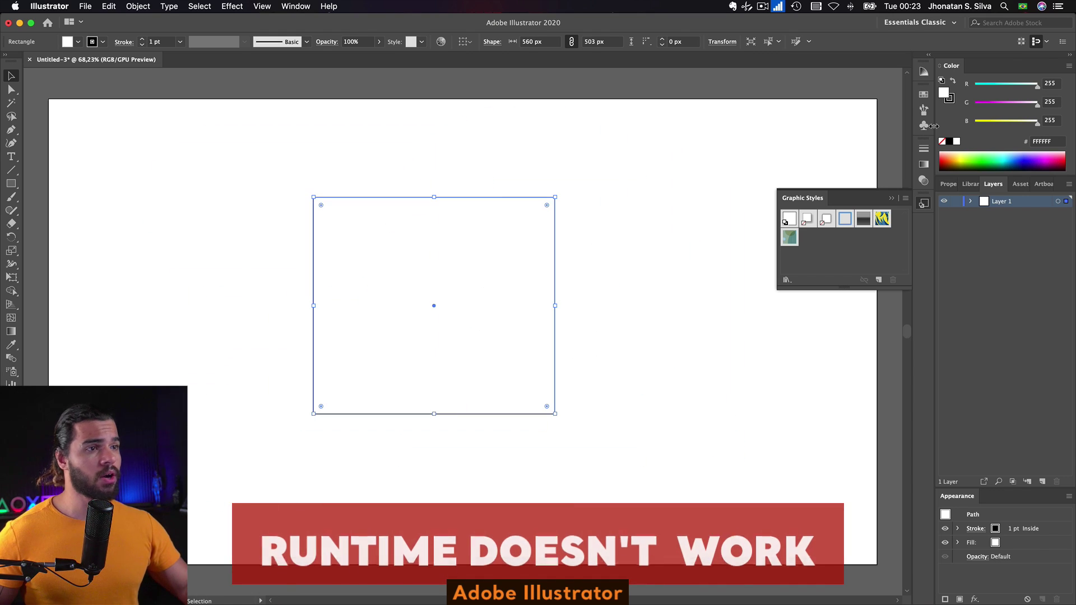
click(1004, 105)
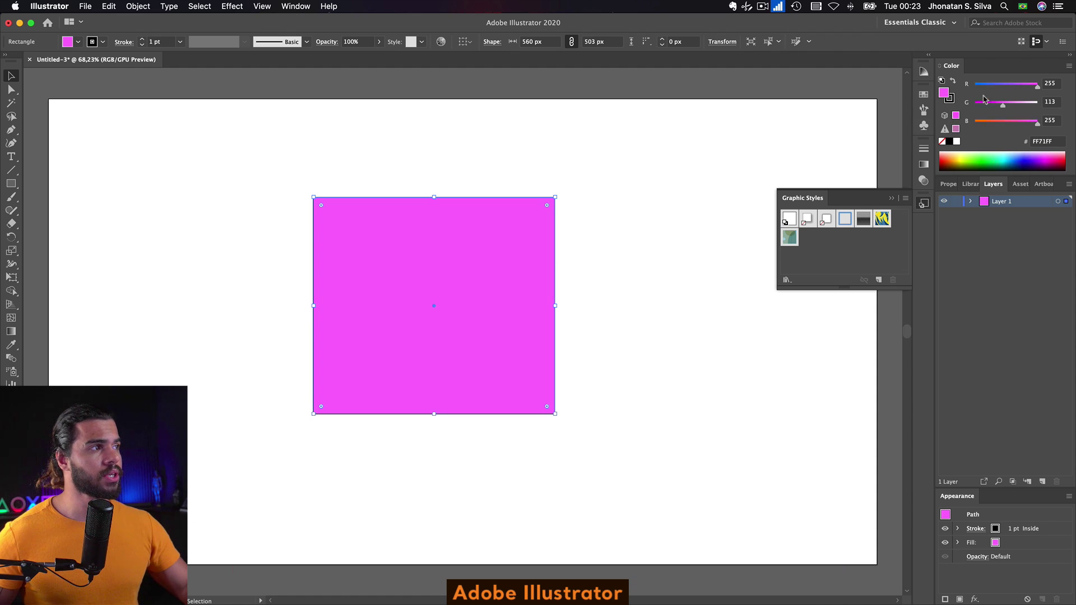
click(1011, 87)
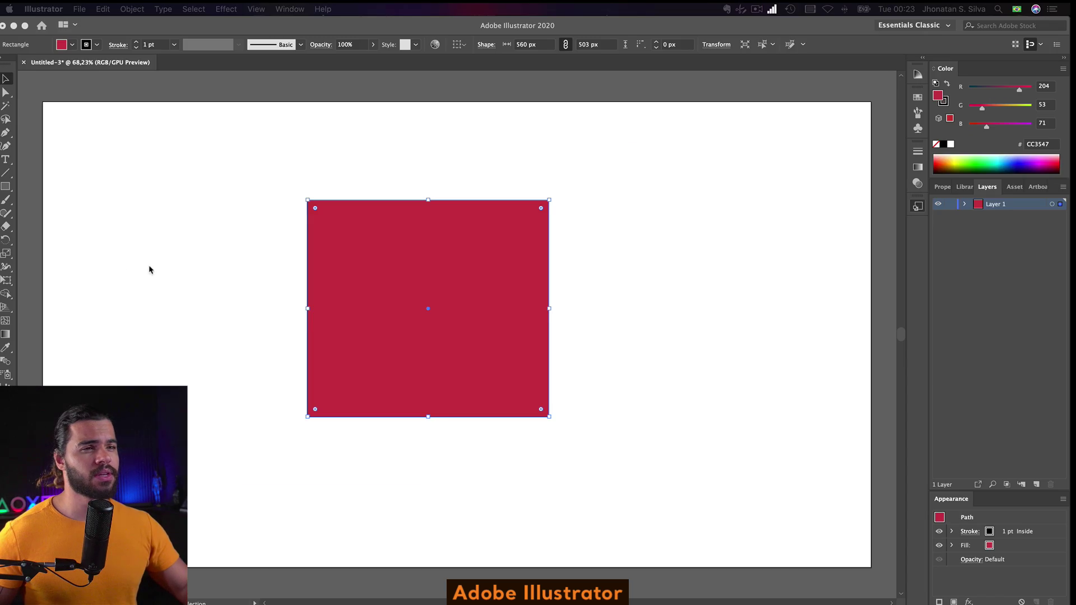
Switch to Affinity Designer and draw a roughly square rectangle in the upper middle of the blank page
key(ctrl+Up)
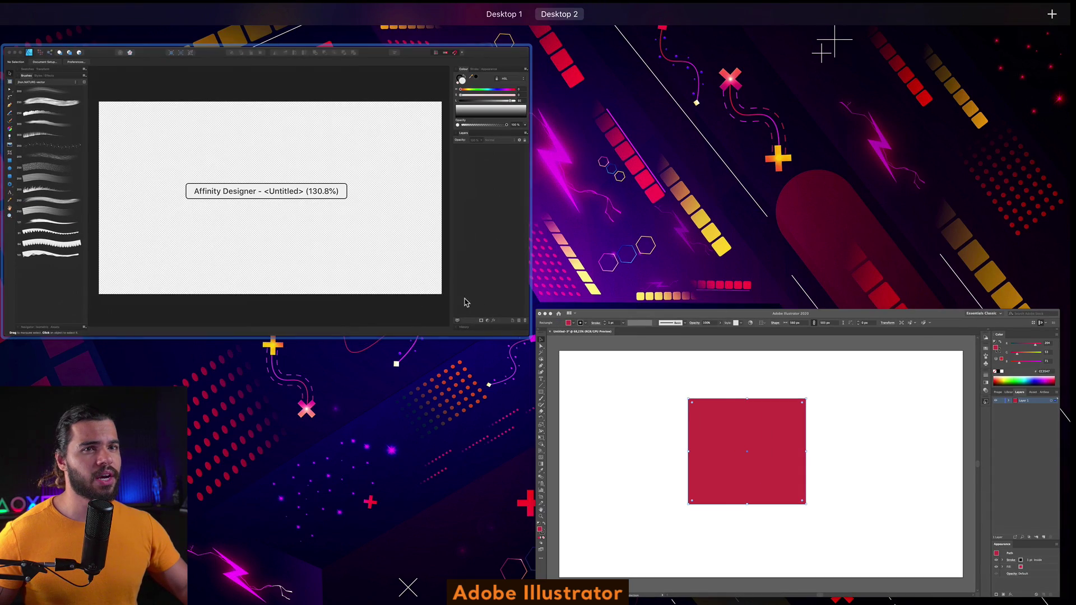
click(379, 257)
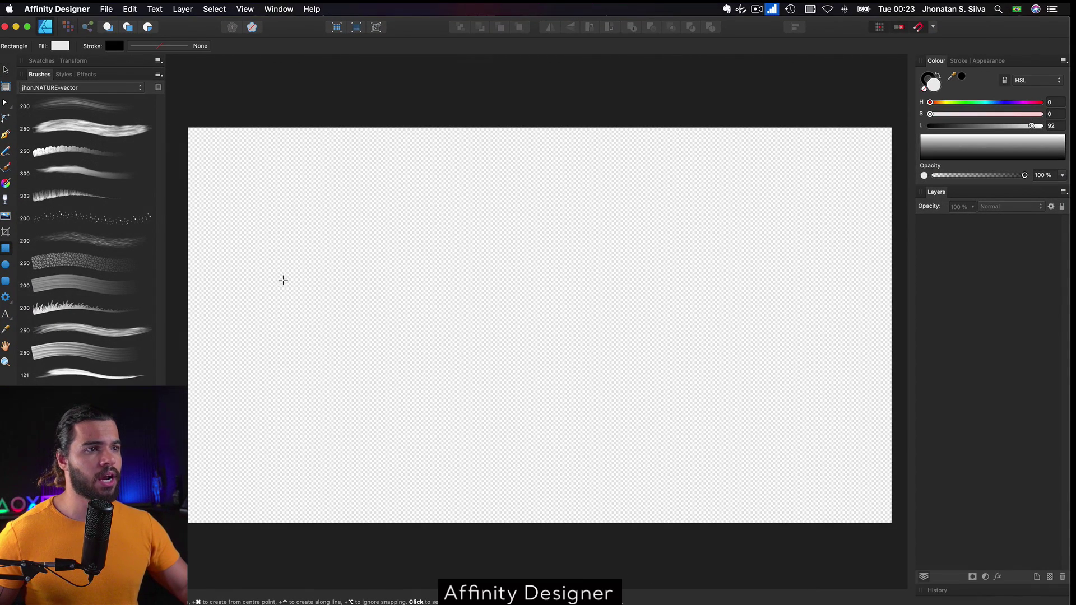
drag(435, 189, 625, 386)
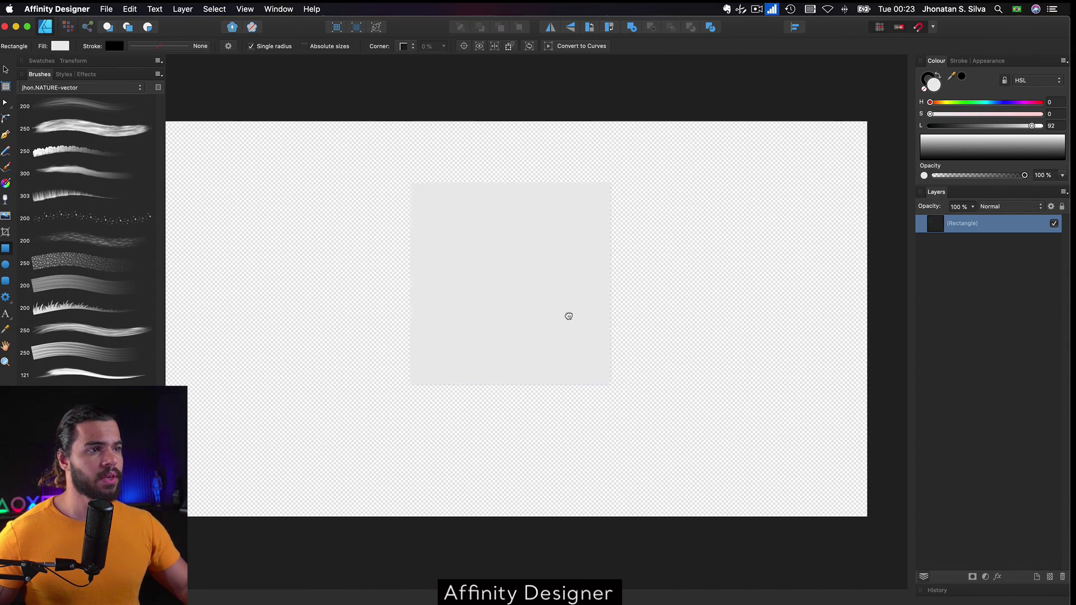
Recolour the rectangle by changing its hue, raising the saturation and lowering the lightness, then move it to the right
drag(988, 102, 996, 102)
drag(930, 114, 1025, 114)
drag(1034, 126, 945, 121)
scroll(536, 235, left, 1)
drag(496, 297, 576, 301)
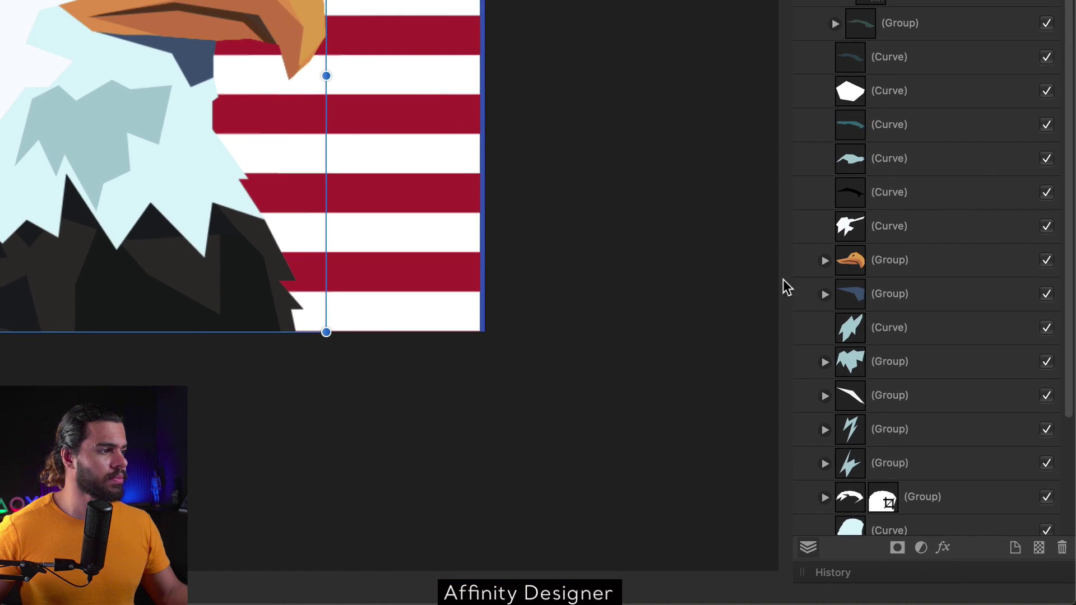
Add an Outer Shadow effect to the eagle group with a 51.9 px offset and a 96.2 px radius
click(944, 548)
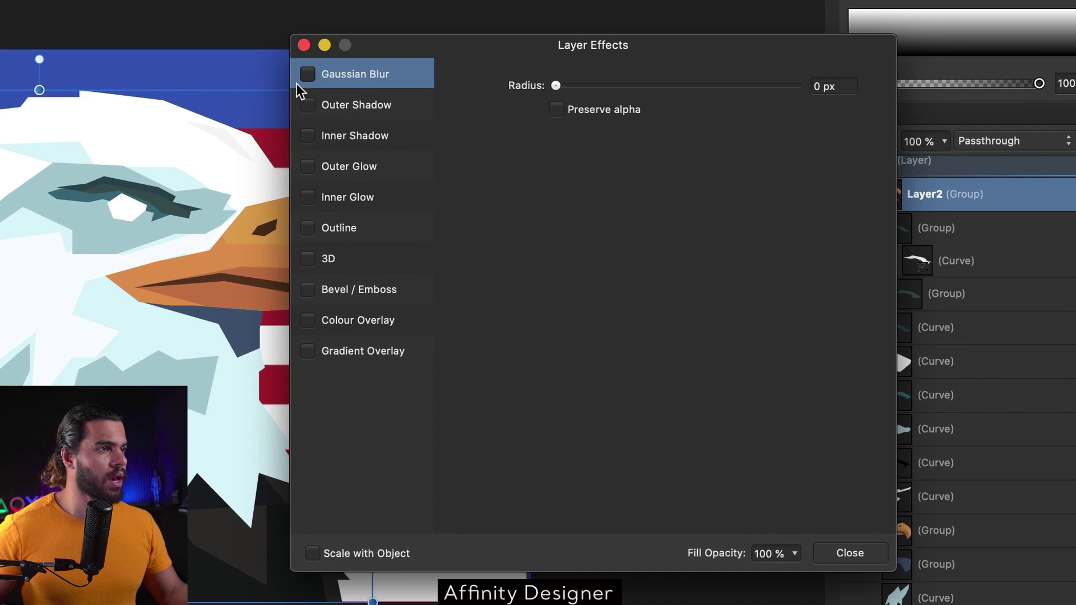
drag(497, 71, 563, 79)
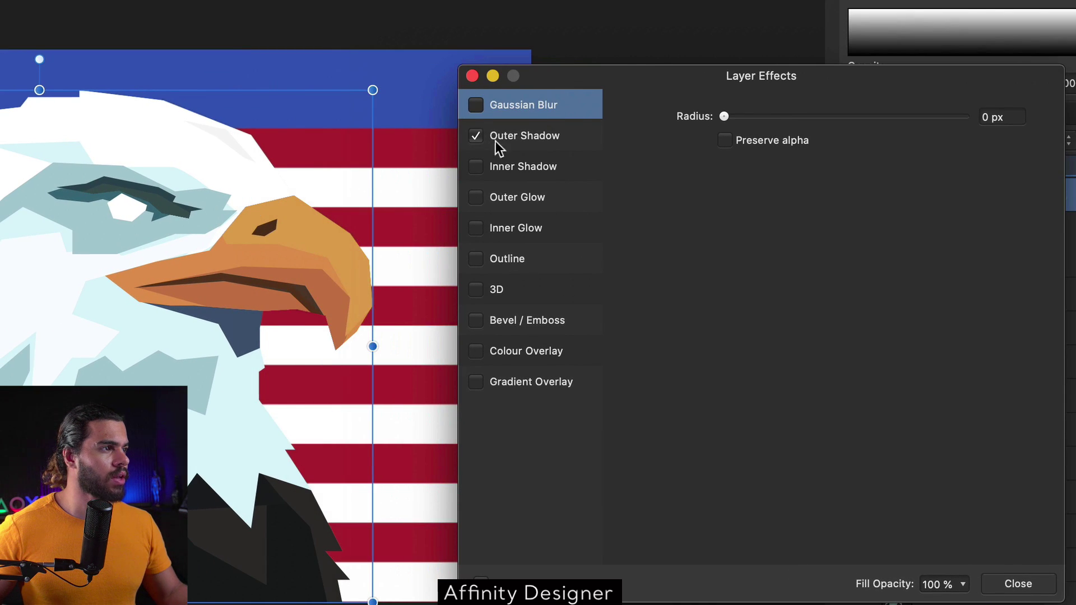
click(485, 140)
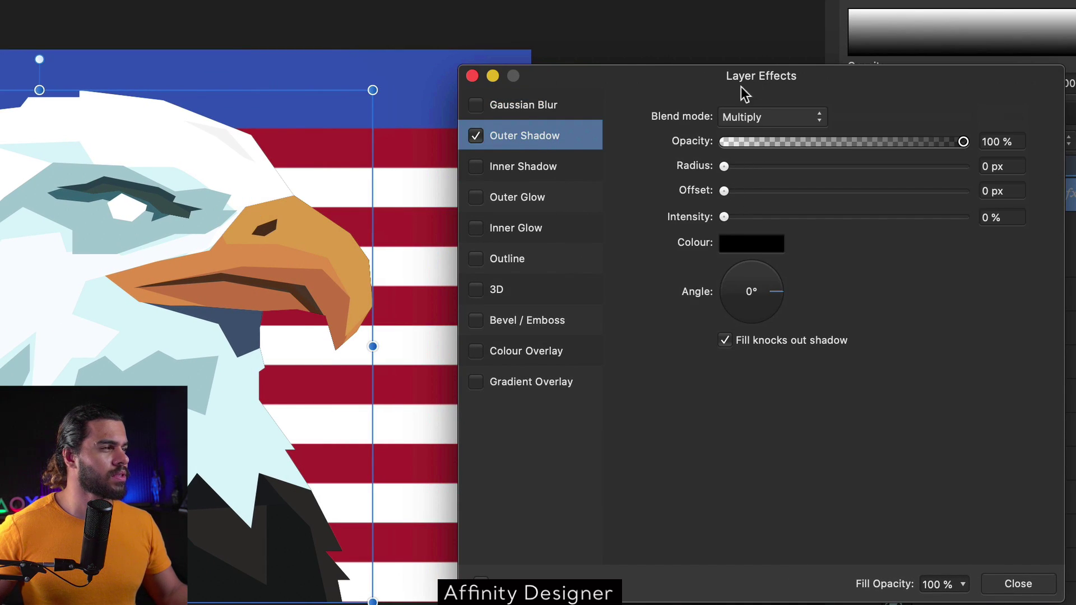
drag(725, 191, 769, 194)
drag(724, 166, 834, 176)
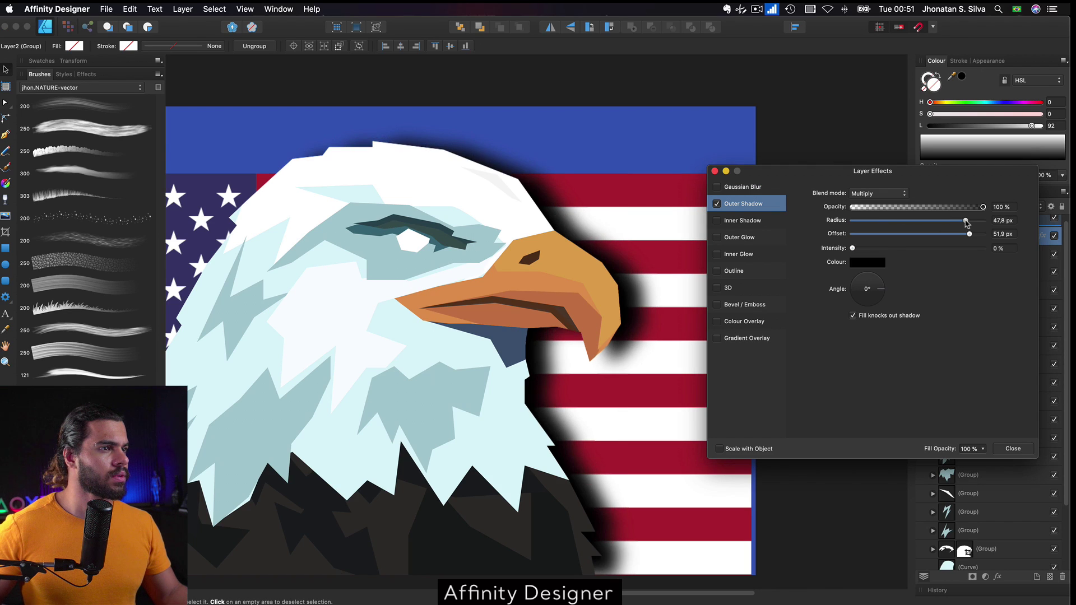
drag(915, 228, 985, 224)
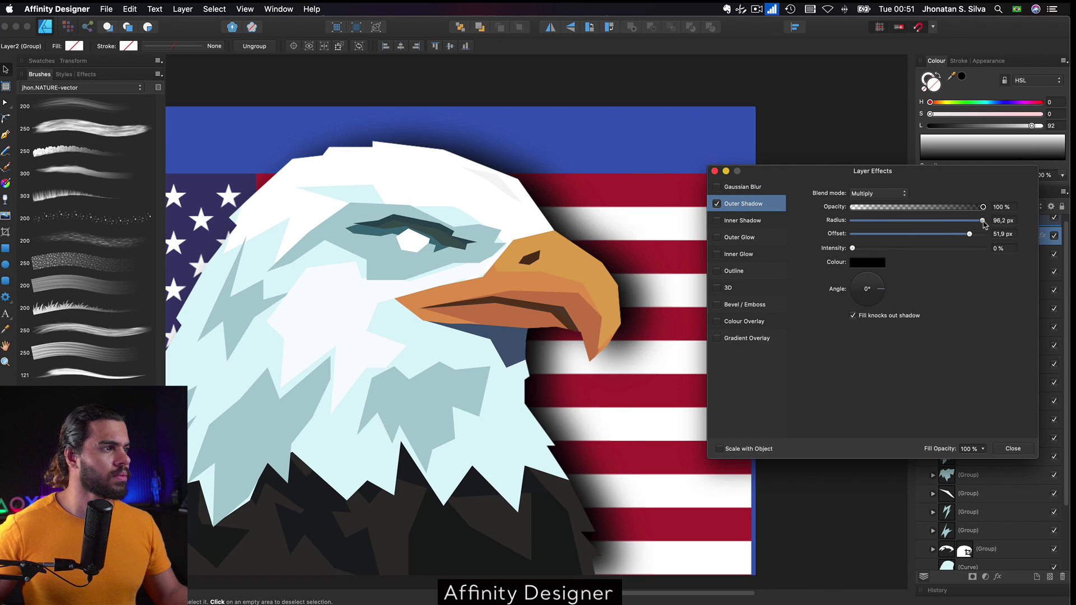
Set the eagle's outer shadow to Hard Mix blending with 58 % opacity and an 82.2 px radius
click(888, 192)
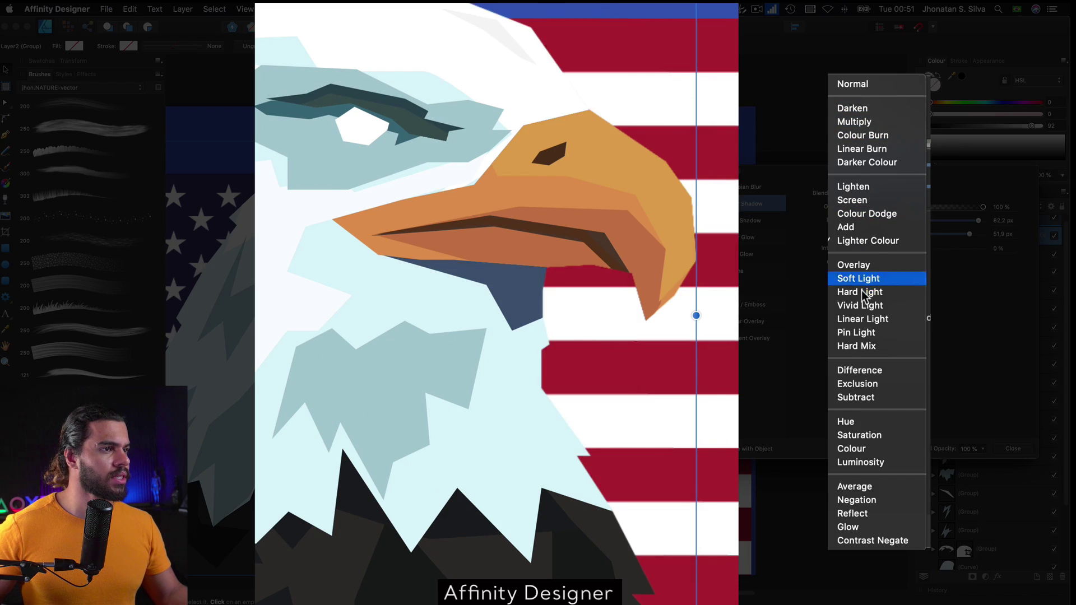
click(869, 333)
drag(983, 207, 919, 208)
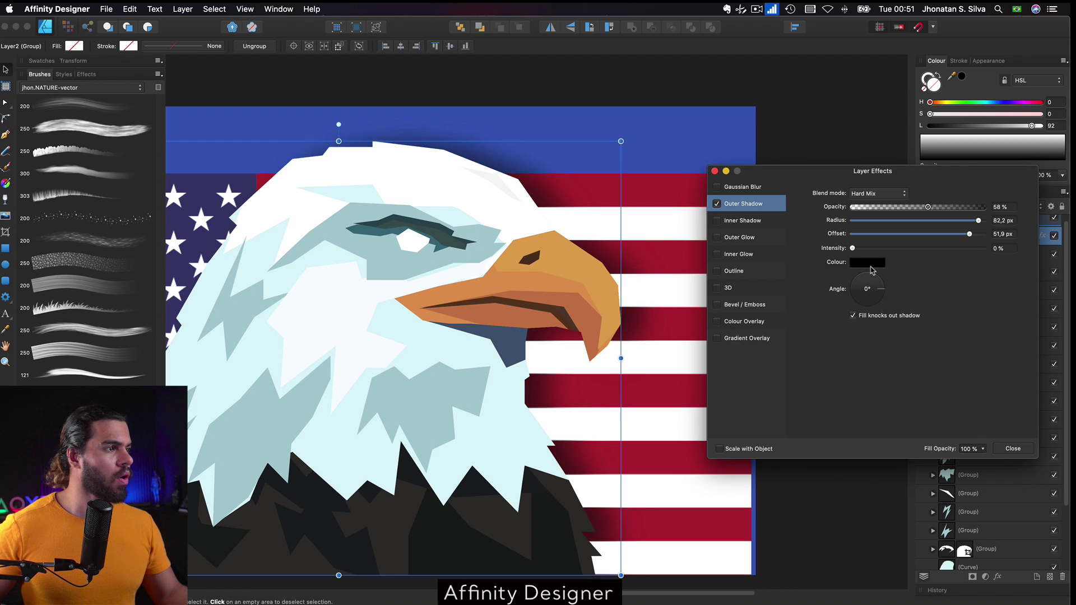
Recolour the eagle's outer shadow with lightness 43 and saturation 37, and shift its hue
click(870, 264)
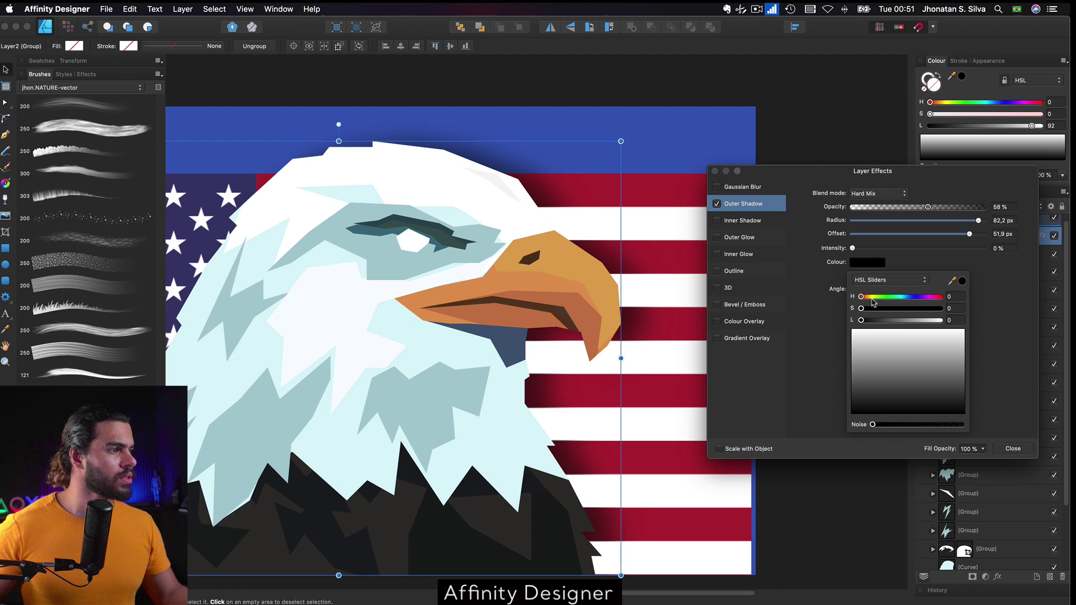
click(896, 320)
click(892, 308)
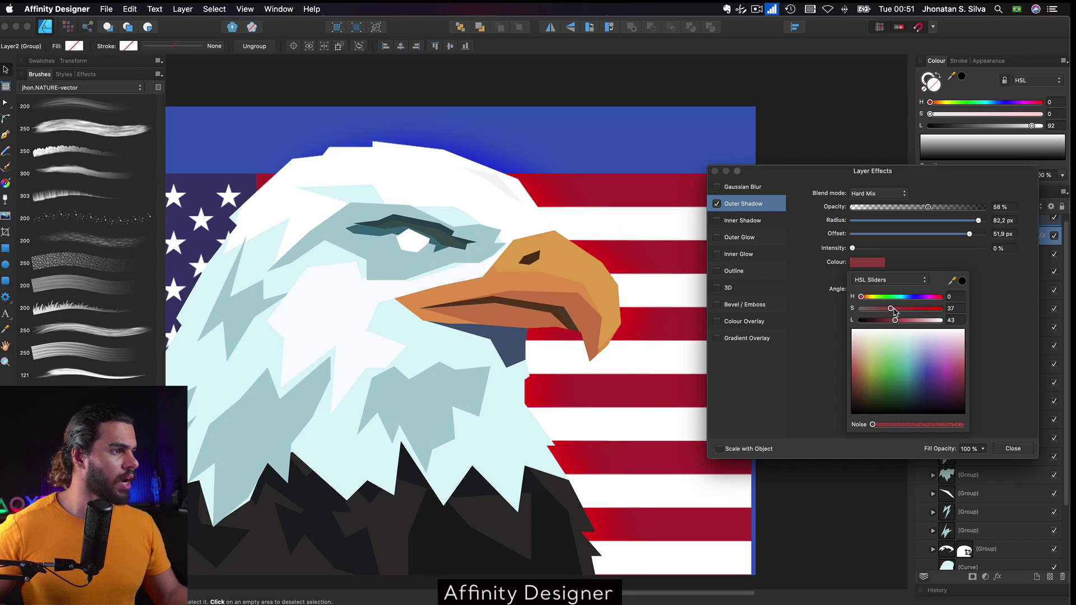
drag(869, 299, 889, 297)
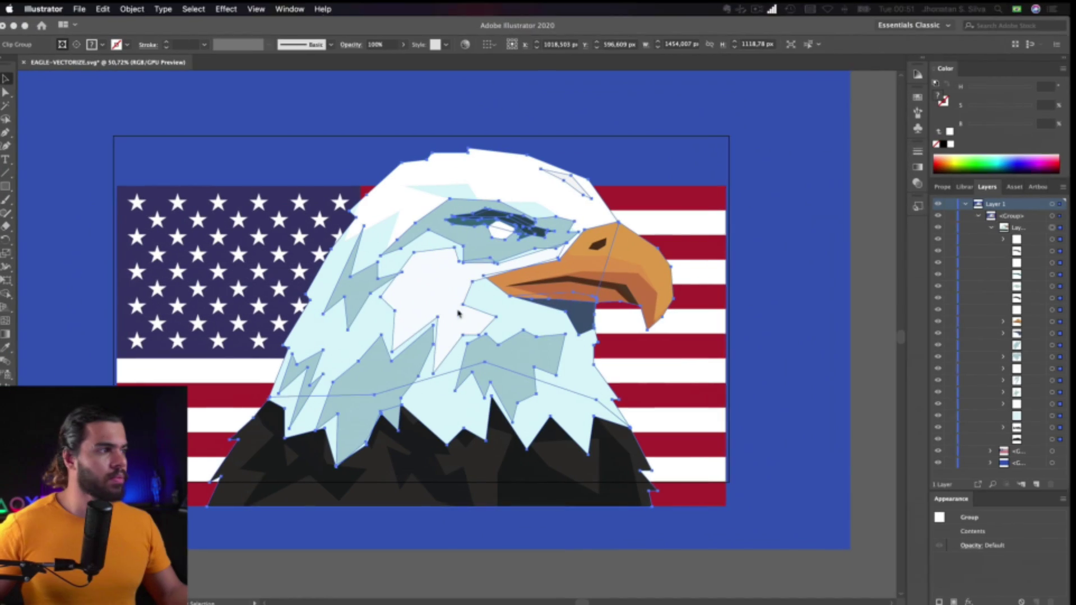
Switch to Illustrator, select the eagle's clip group and start a Stylize Drop Shadow effect with live preview enabled
click(1052, 227)
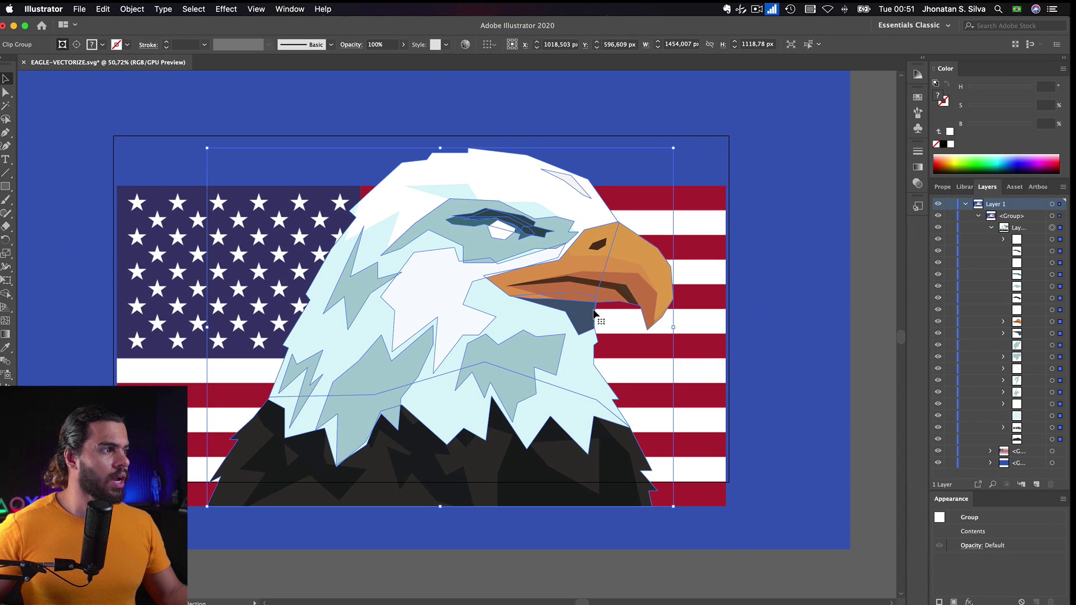
click(789, 218)
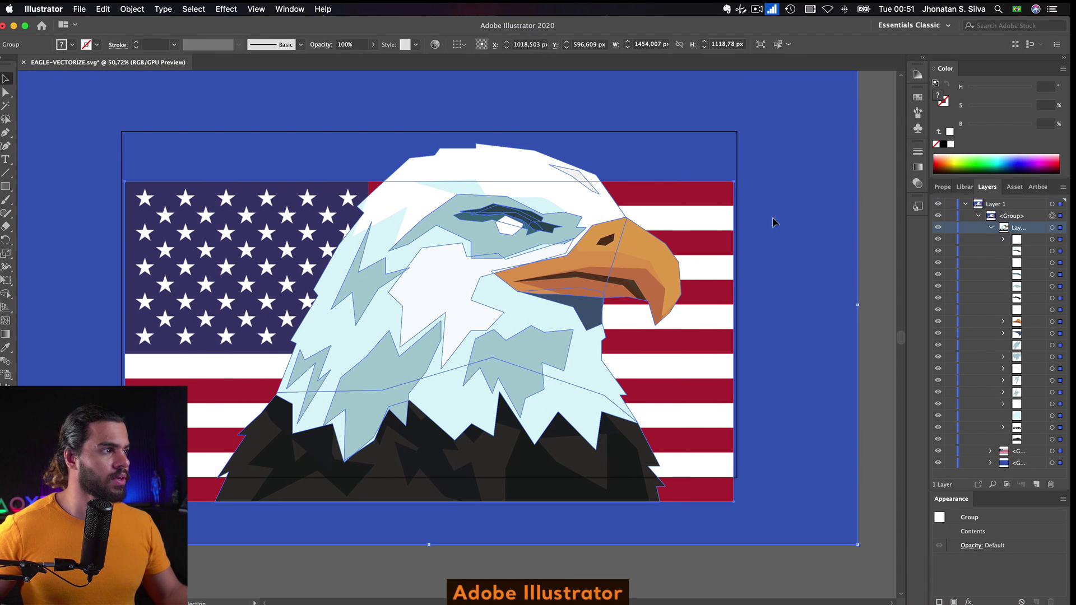
click(1017, 228)
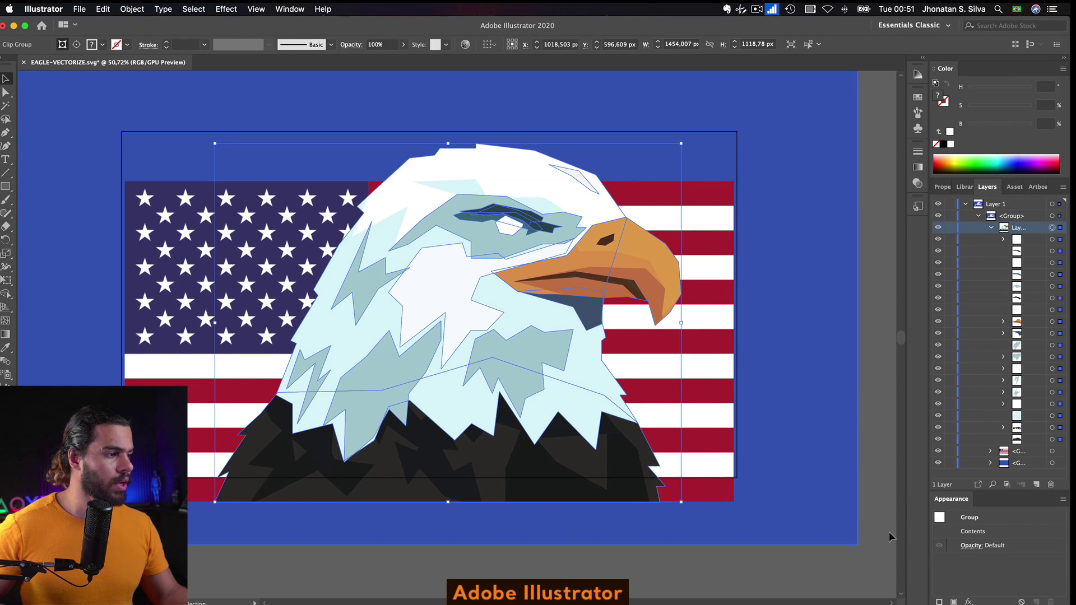
click(968, 600)
mouse_move(896, 450)
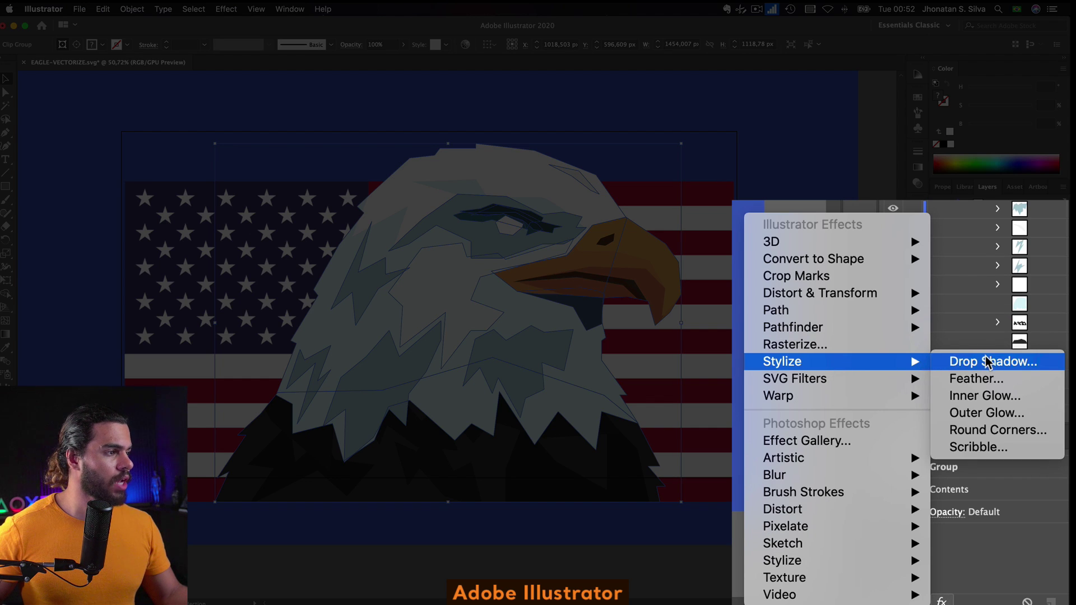
click(987, 363)
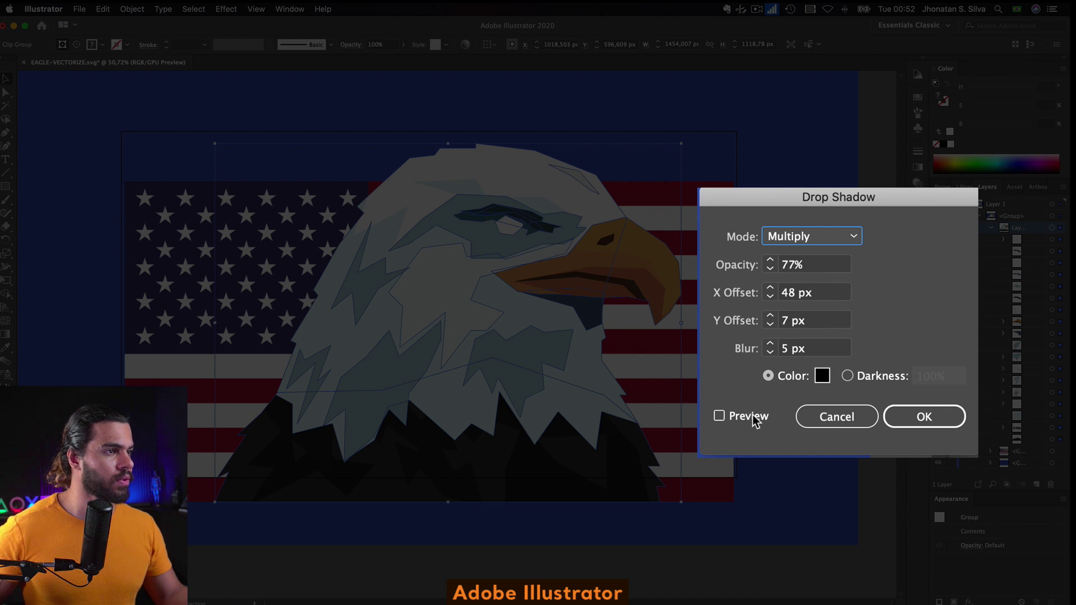
click(783, 382)
Set the drop shadow's X offset to 153 px and increase its blur beyond 26 px for a softer edge
scroll(824, 306, down, 20)
scroll(824, 307, up, 20)
scroll(819, 308, up, 5)
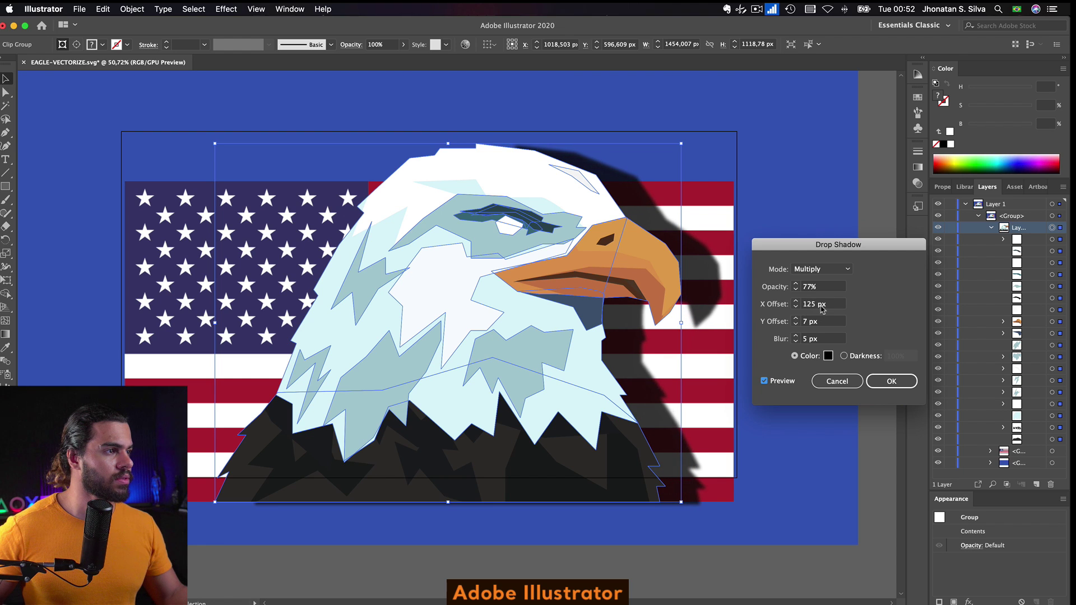
scroll(802, 306, up, 6)
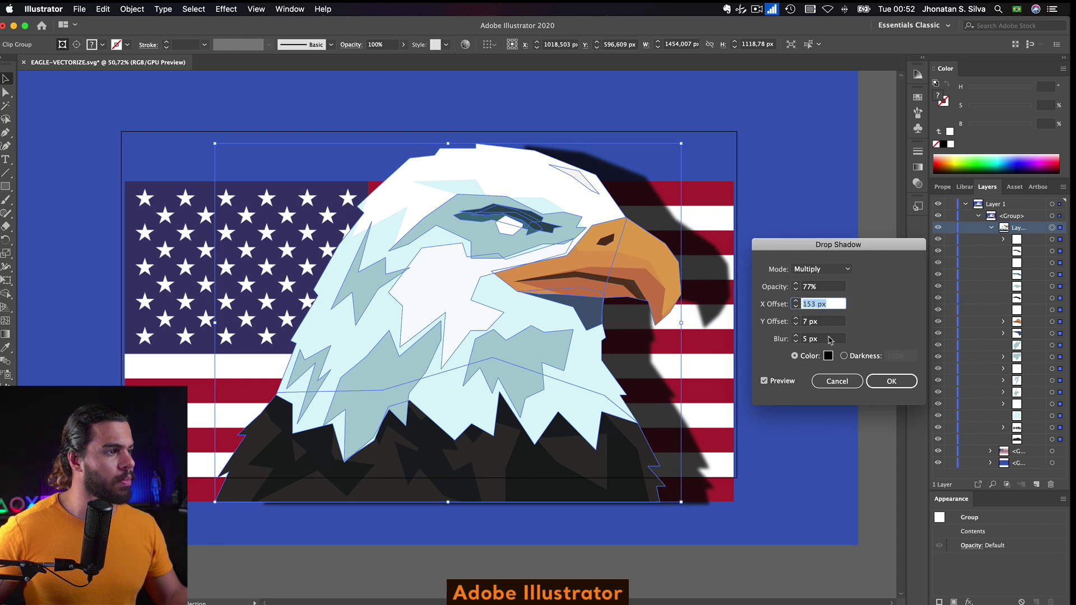
scroll(825, 339, up, 14)
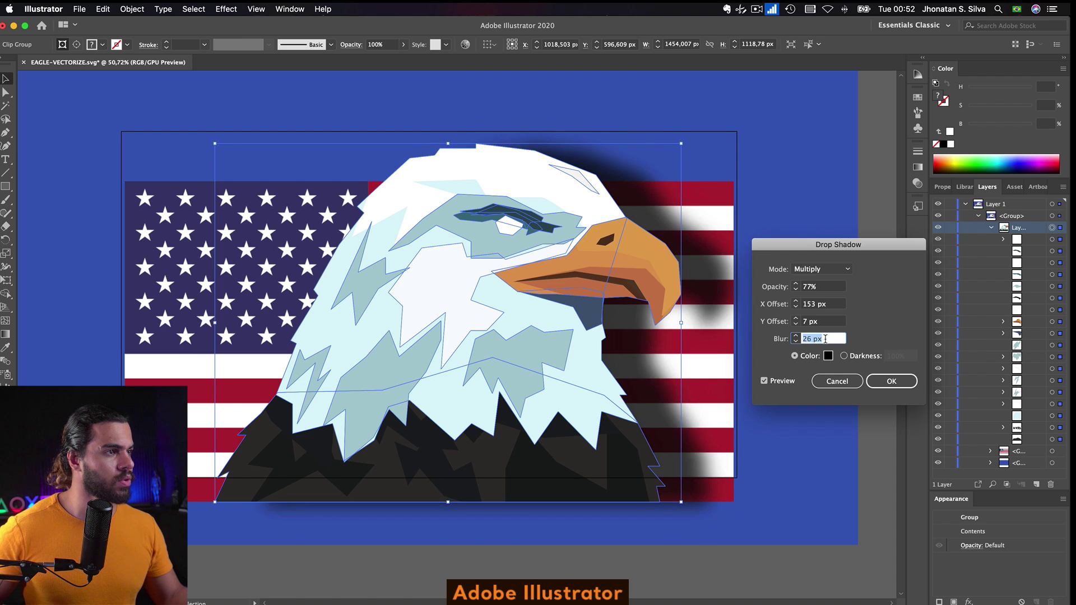
scroll(825, 340, up, 20)
Try Exclusion as the drop shadow's blend mode, and choose Hard Light instead
click(837, 269)
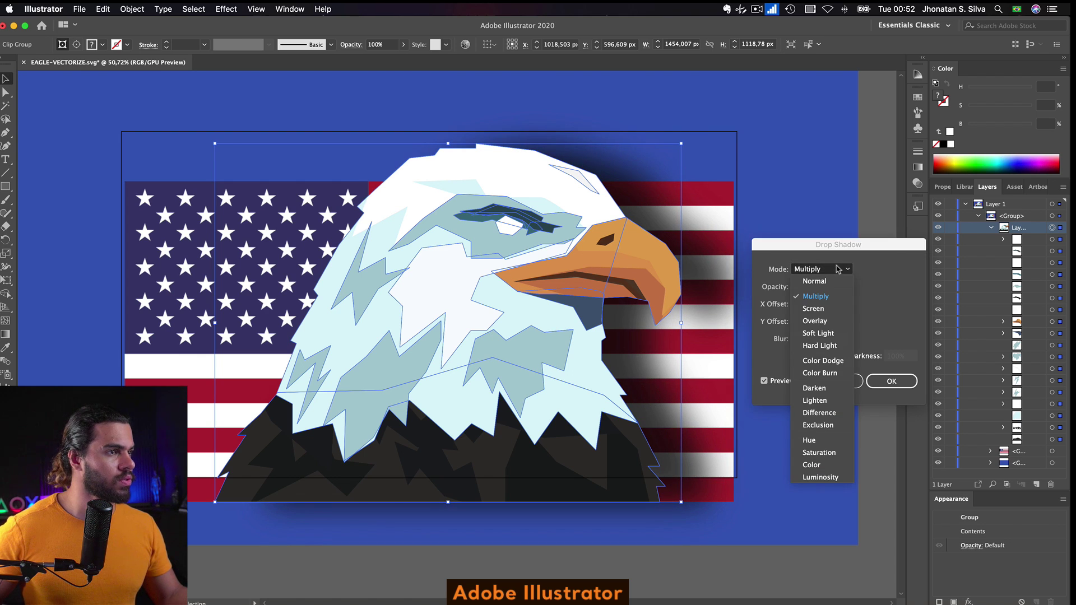
click(829, 425)
click(825, 222)
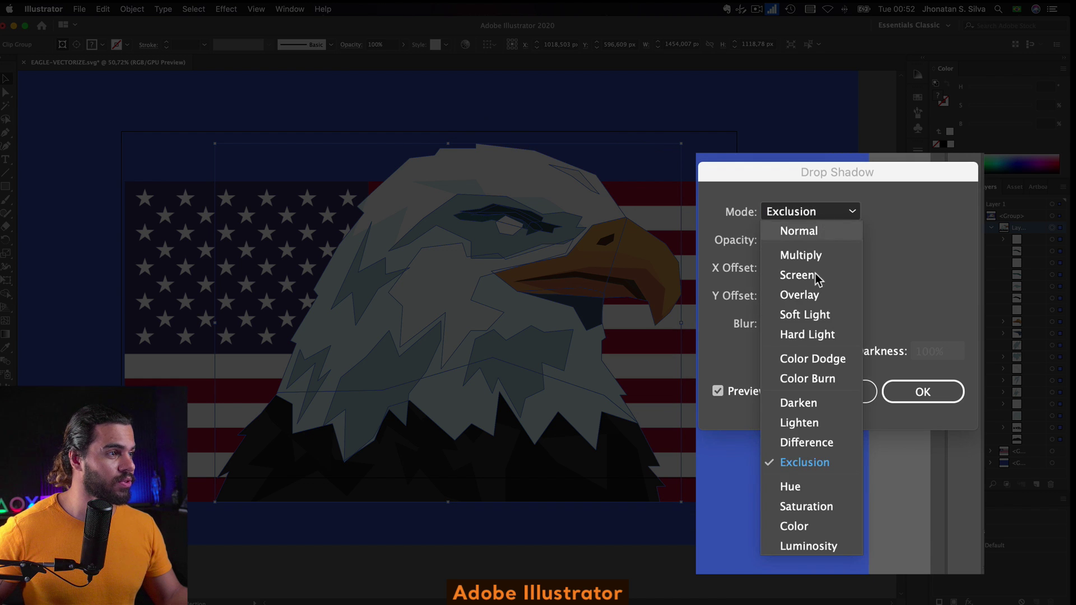
click(807, 334)
click(812, 213)
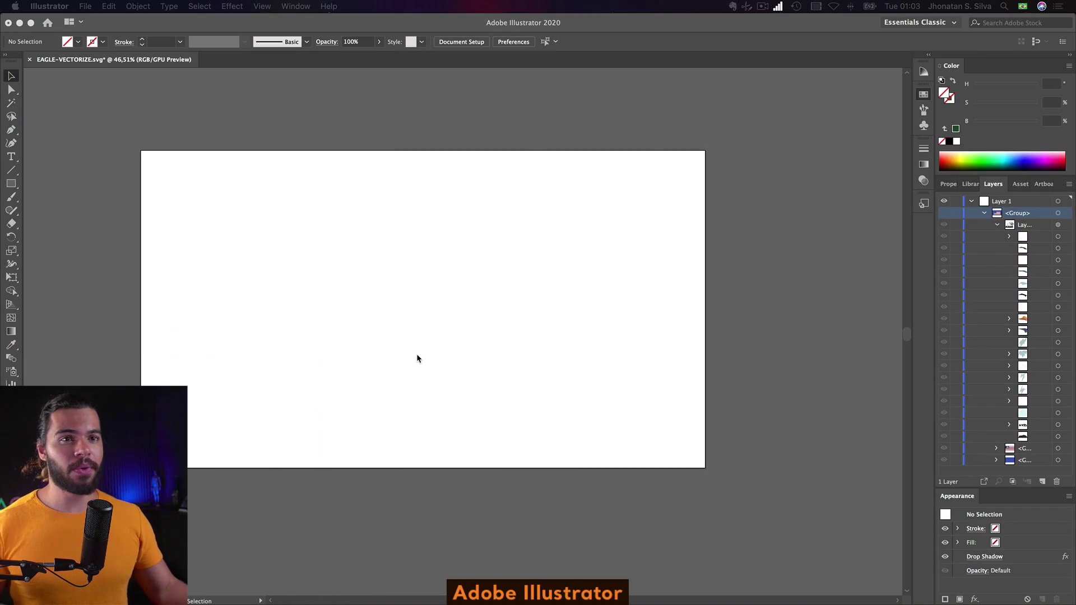
Create a new layer above the hidden eagle artwork and paste the black cube image onto it
click(383, 256)
drag(414, 251, 446, 243)
click(1042, 482)
key(super+v)
key(z)
drag(471, 289, 486, 242)
key(z)
mouse_move(481, 259)
mouse_down()
mouse_move(511, 268)
mouse_move(480, 264)
mouse_up()
click(970, 202)
Vectorise the cube image with the default Image Trace preset and expand the tracing result
click(315, 42)
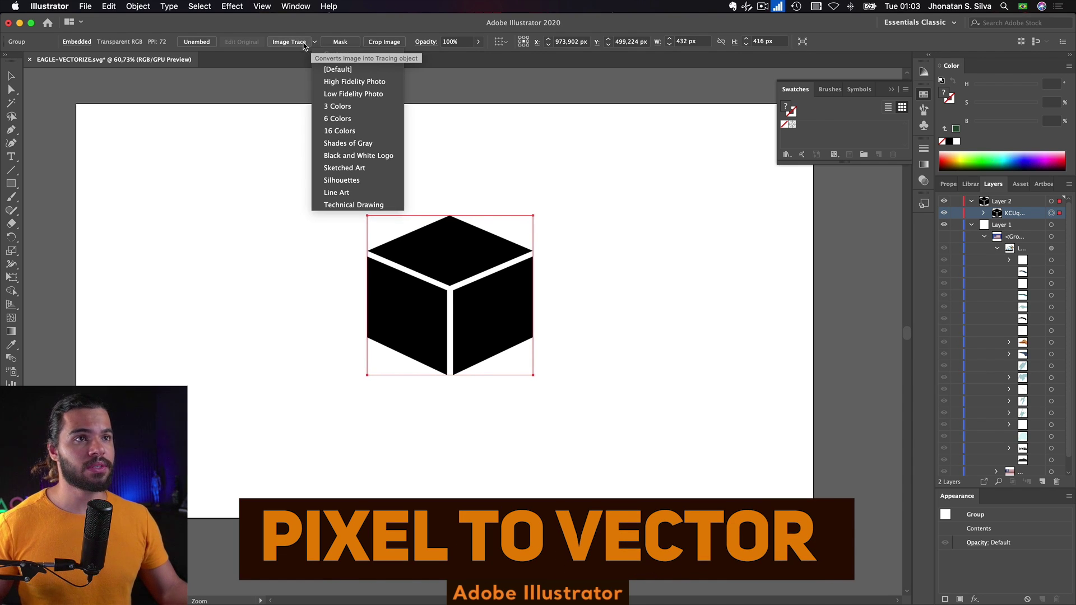
click(302, 45)
click(306, 51)
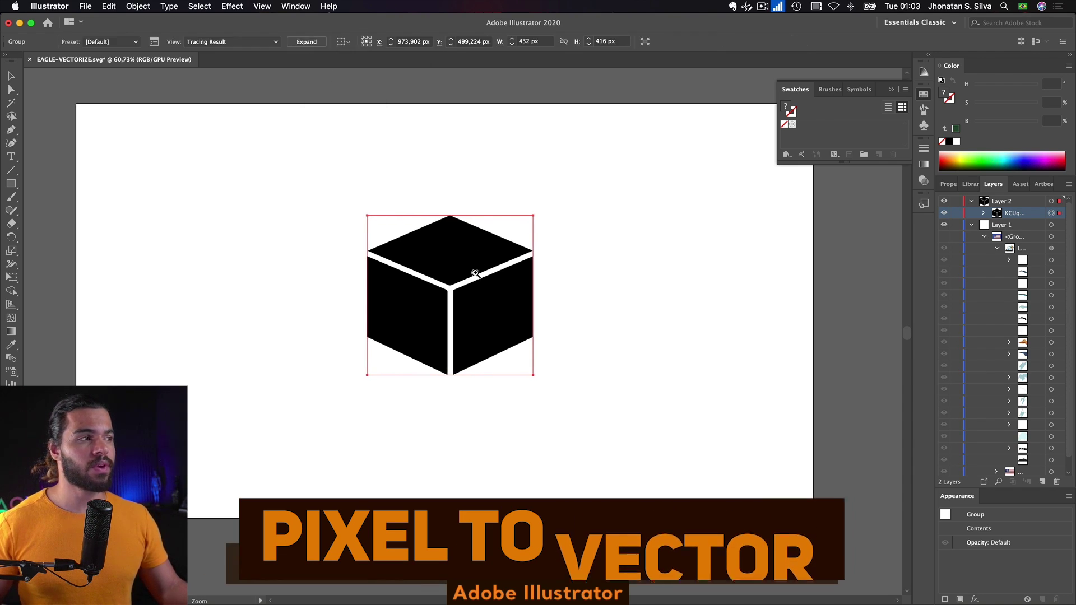
scroll(476, 256, up, 1)
Try moving an anchor point on the traced cube's top face, undo the change and select the face's right corner anchor
key(a)
key(z)
drag(469, 223, 569, 217)
key(a)
drag(465, 217, 488, 197)
key(super+z)
key(super+z)
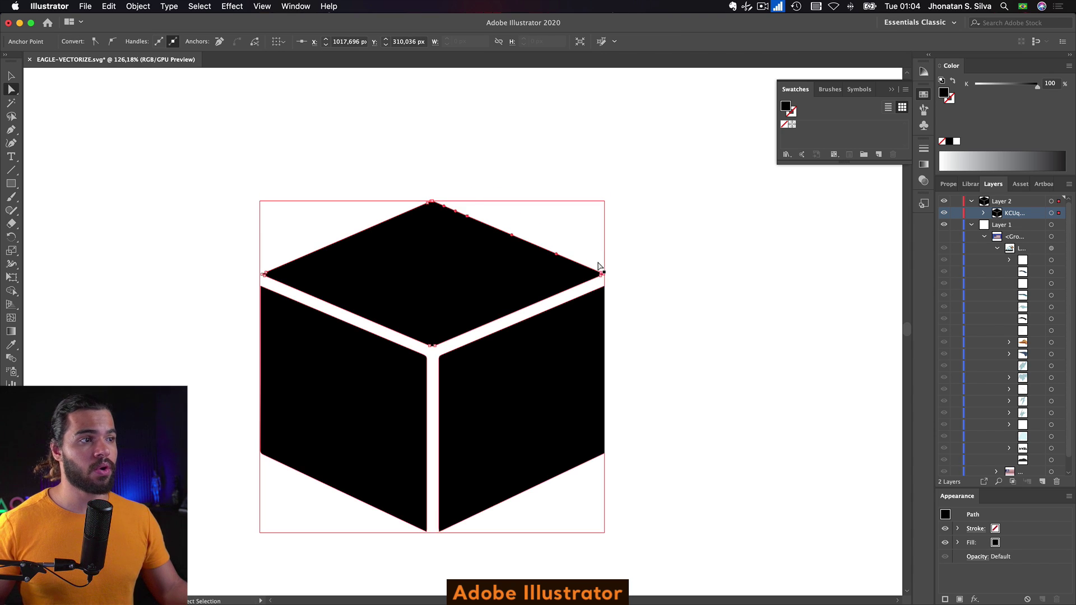
shift+click(600, 274)
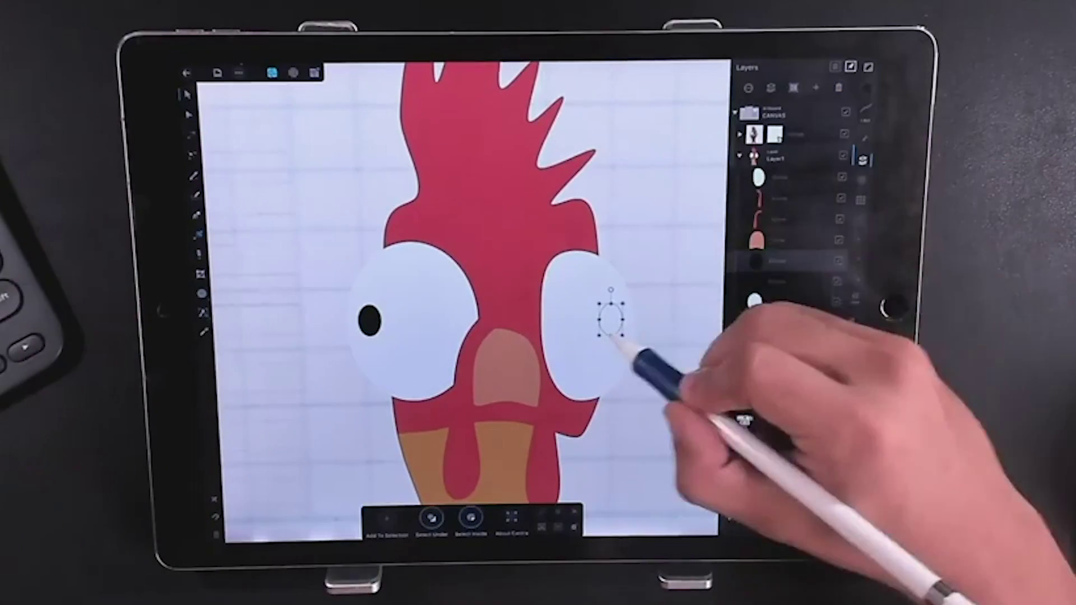
Switch to Affinity Designer on the iPad, reorder the right pupil ellipse in the layer stack and adjust its position on the eye
drag(774, 281, 807, 281)
drag(784, 261, 790, 174)
scroll(476, 314, down, 1)
click(576, 336)
drag(583, 347, 588, 353)
scroll(476, 314, down, 1)
drag(791, 177, 785, 213)
drag(537, 350, 583, 341)
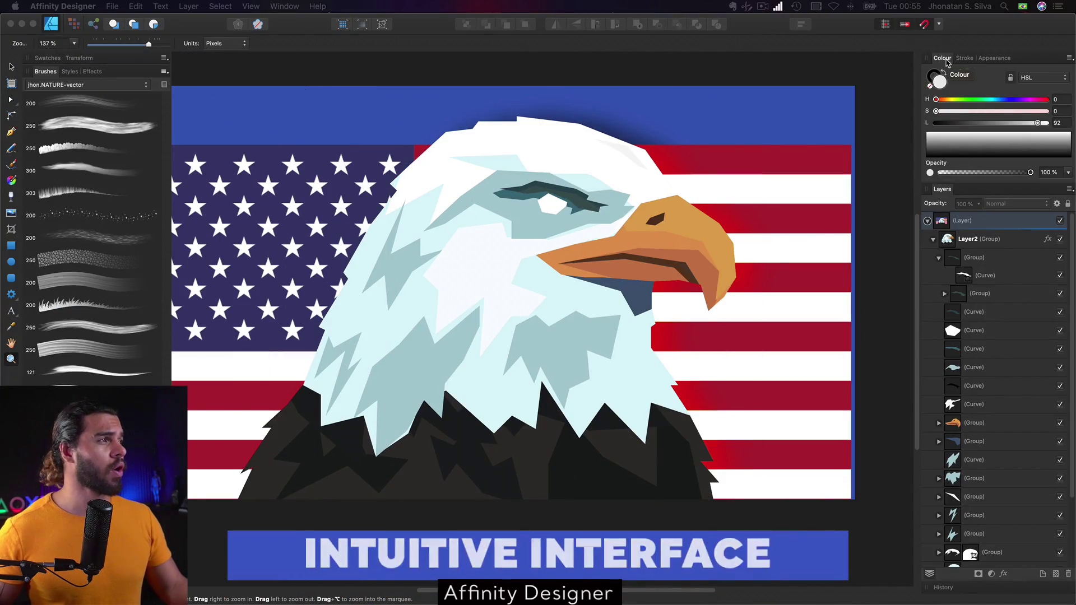
In desktop Affinity Designer, show the colour controls as a Wheel and pick a blue with H 210, S 53, L 44
click(1068, 59)
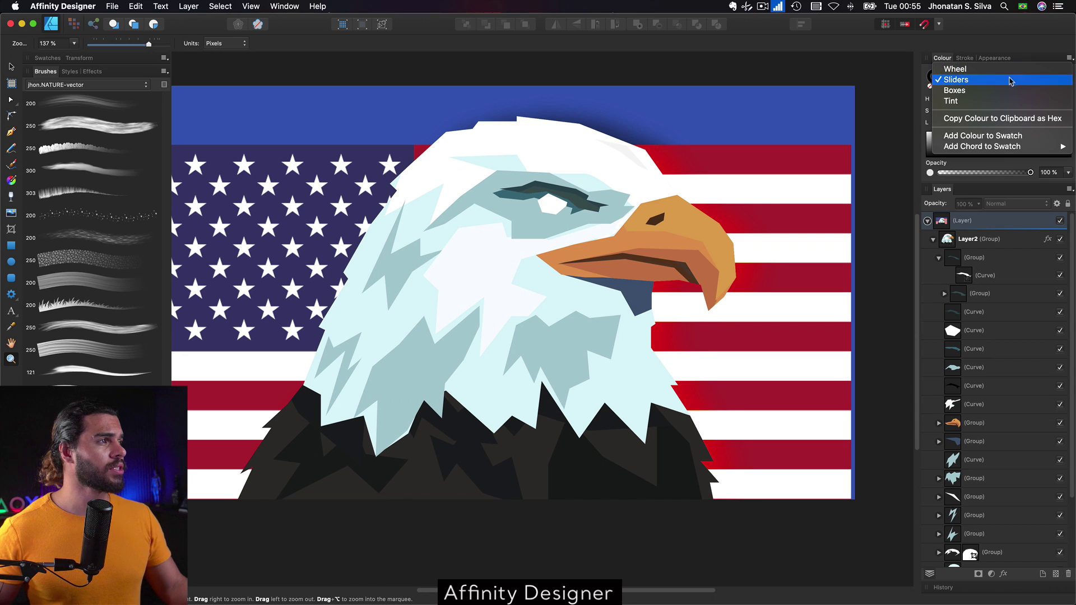
click(1003, 69)
click(1012, 120)
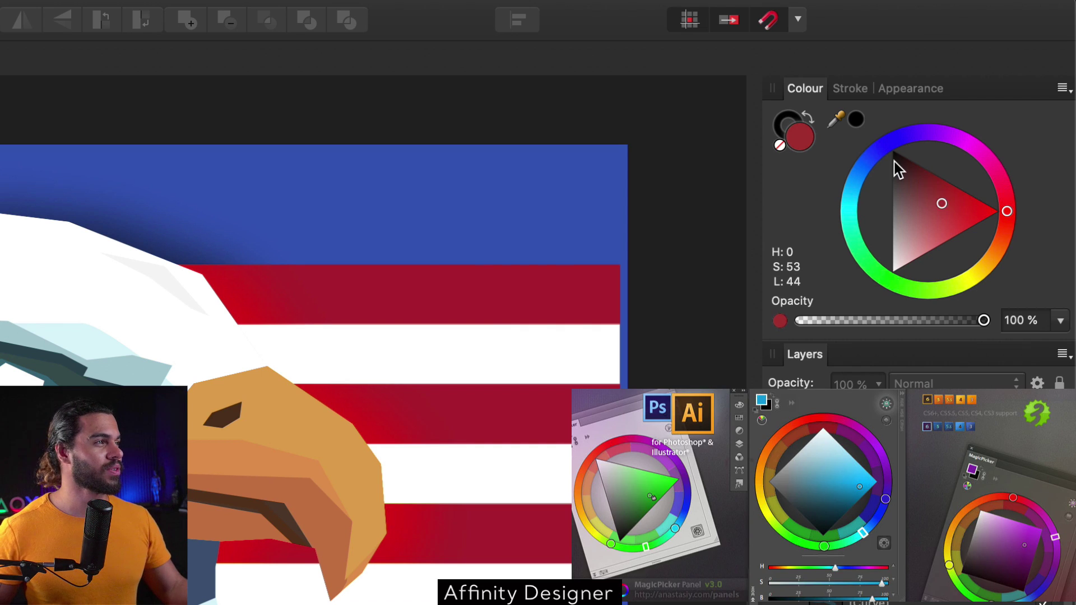
drag(886, 151, 869, 180)
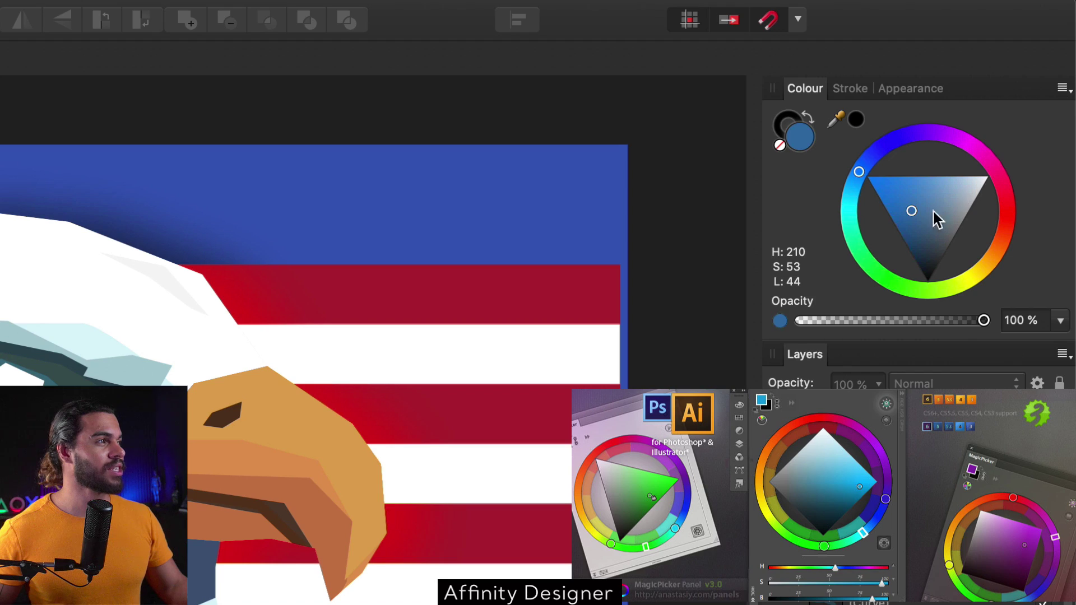
Change the colour display to Boxes and return it to Sliders
click(1062, 88)
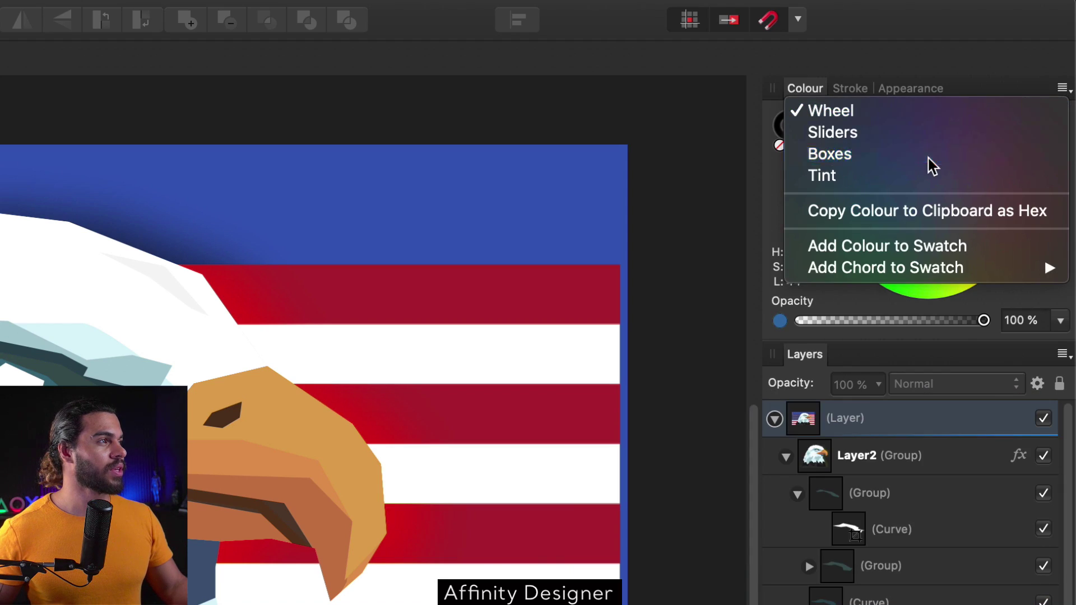
click(930, 157)
click(1061, 90)
click(952, 132)
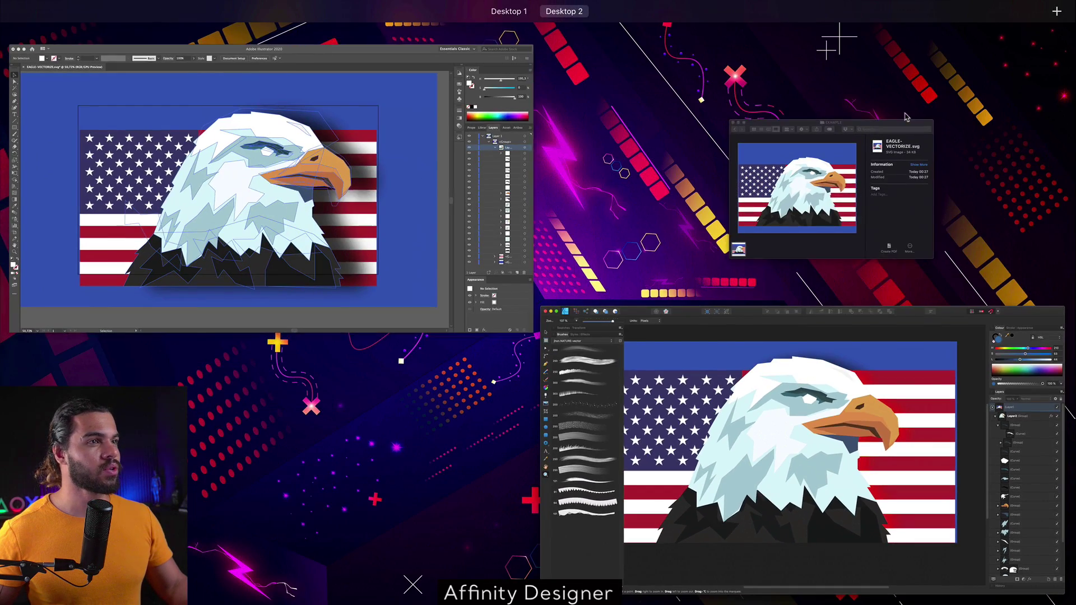
Switch to Illustrator, mix a blue fill of H 206, S 62.18 %, B 61.18 %, and change the colour model to RGB
click(470, 188)
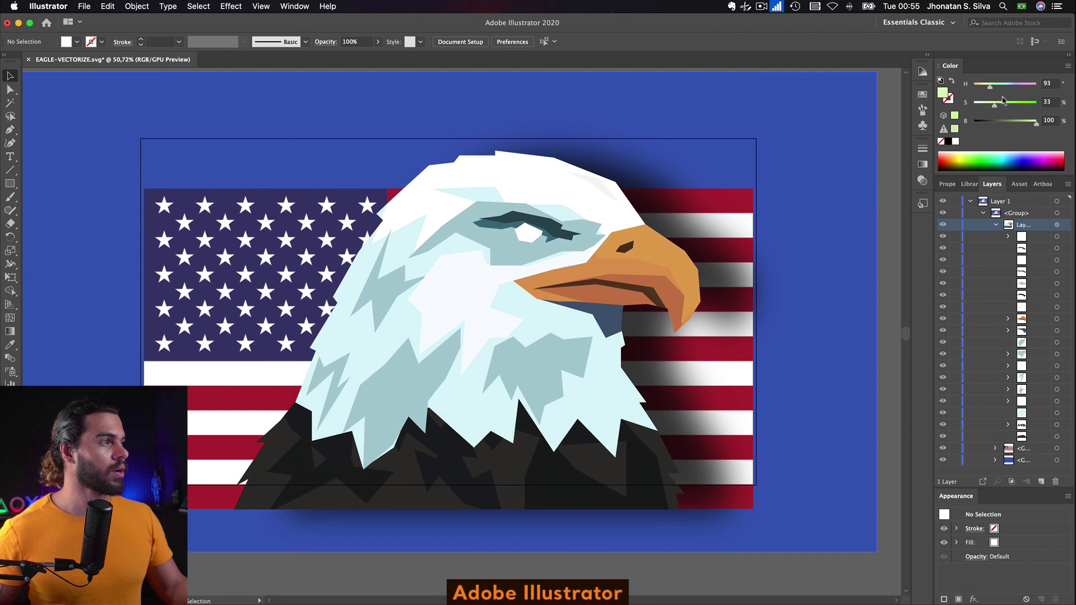
click(1013, 122)
drag(1012, 103, 1009, 85)
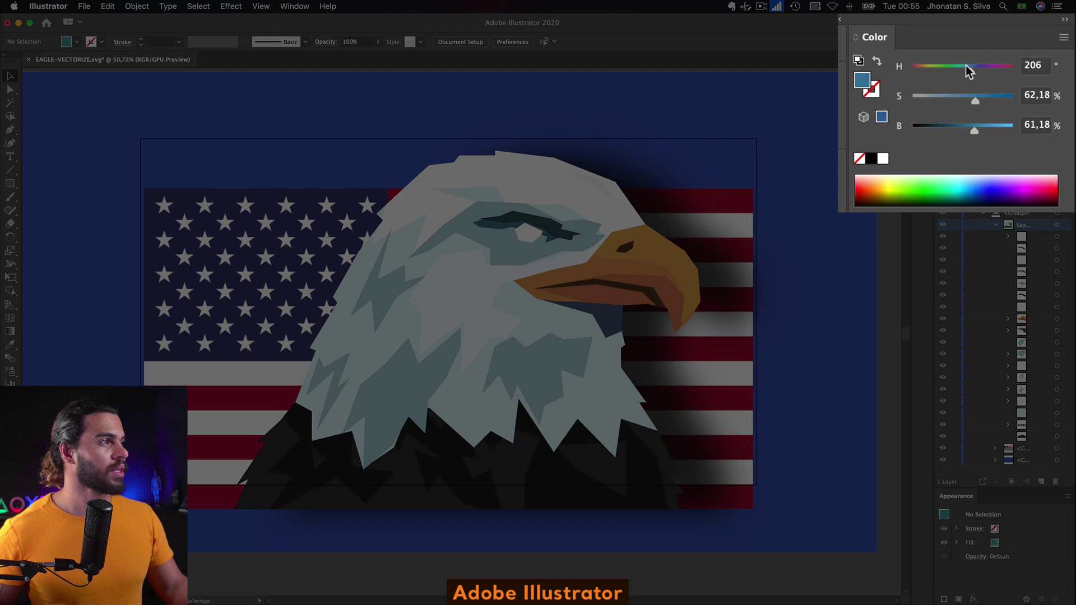
click(1063, 37)
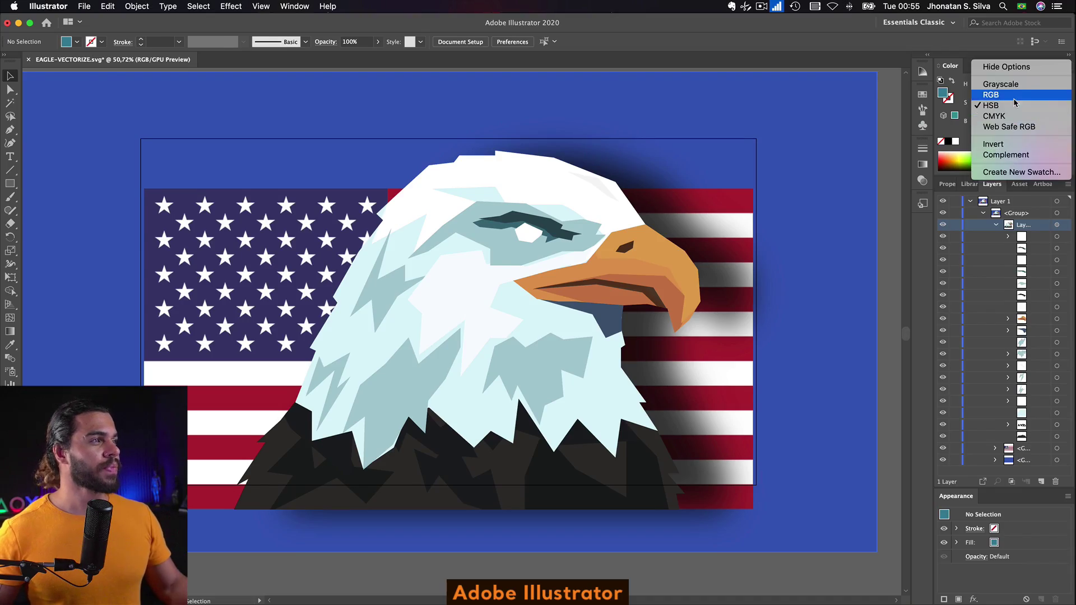
click(1015, 95)
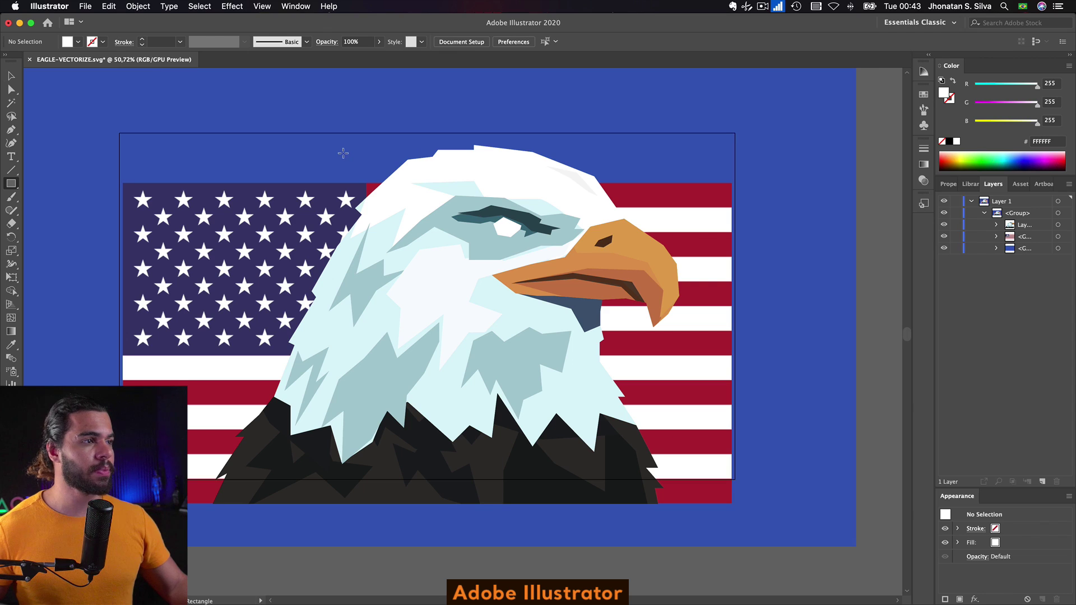
Draw a white rectangle about 1164 × 718 px over the eagle's head and select it together with the eagle group
drag(618, 310, 692, 359)
click(1023, 217)
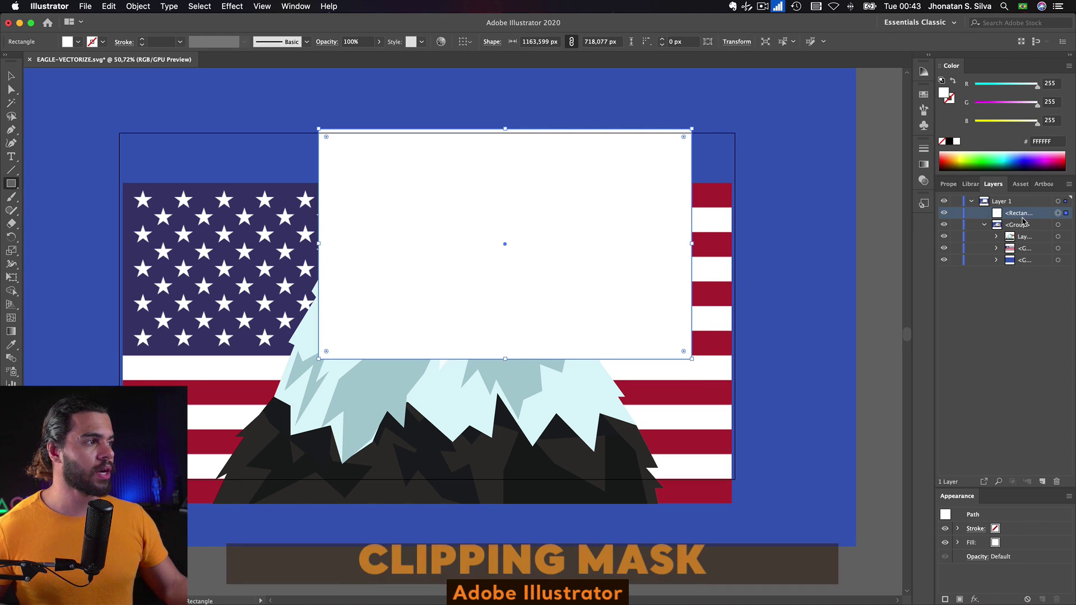
shift+click(1057, 237)
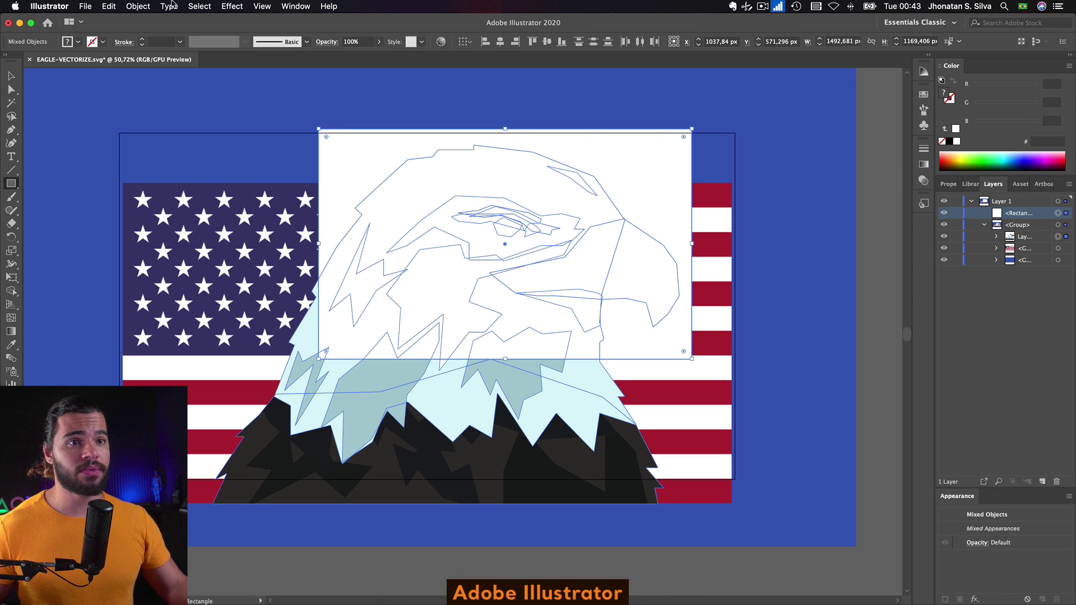
Try to make a clipping mask from the selected rectangle and the nested eagle group
click(143, 5)
mouse_move(176, 361)
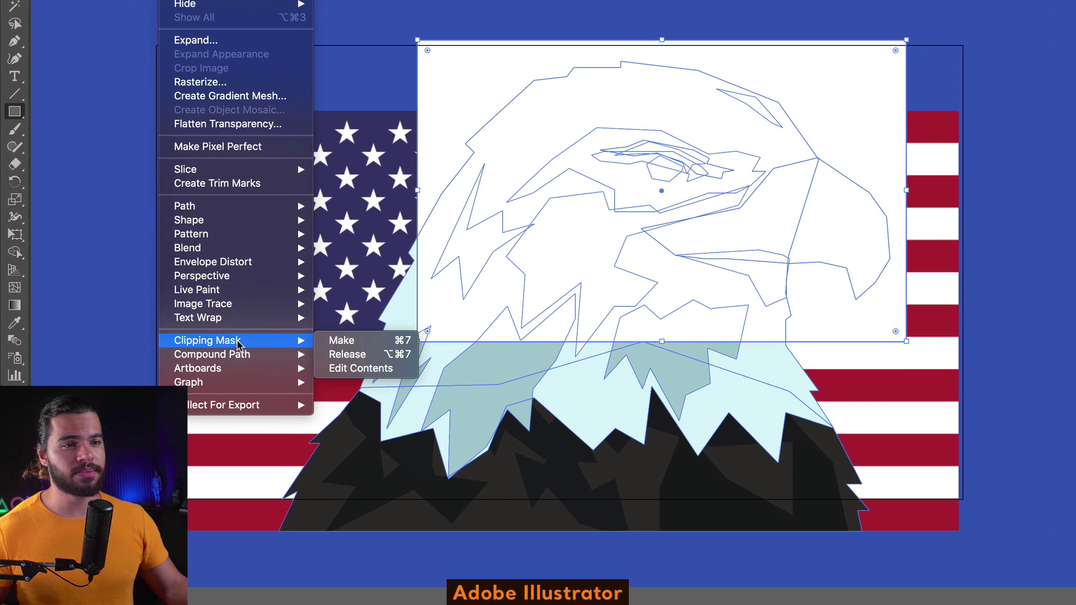
click(343, 340)
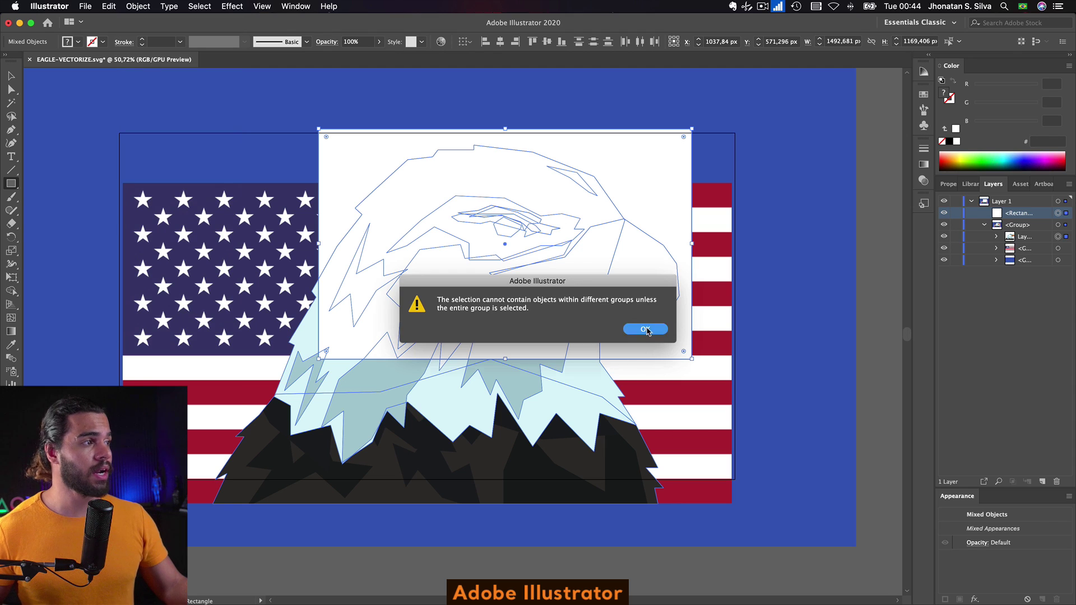
click(753, 356)
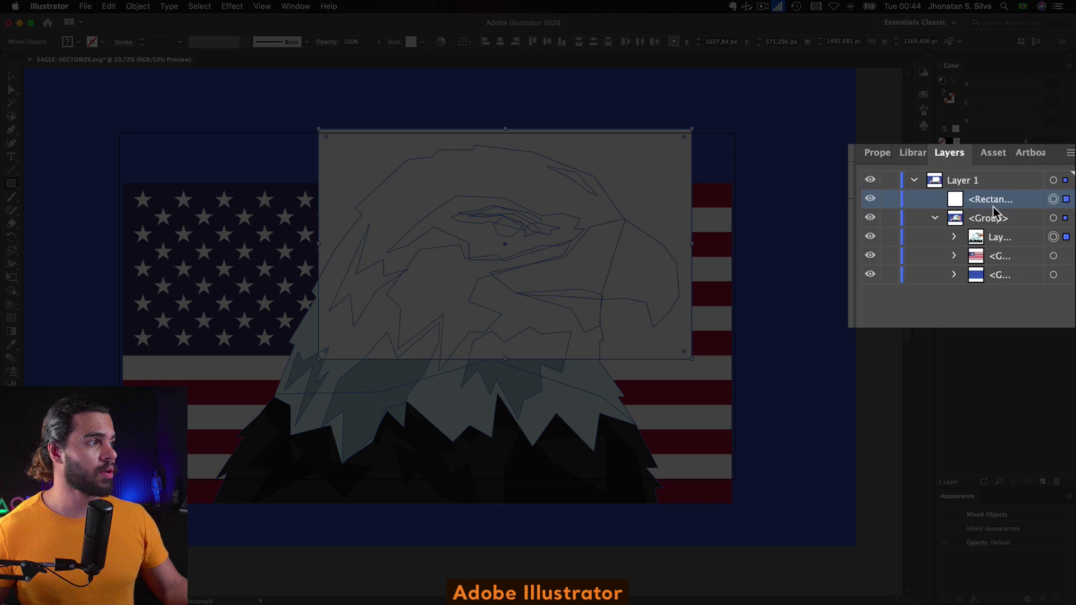
Move the white rectangle into the eagle's parent group and make a clipping mask from it and the eagle layer
click(1031, 217)
drag(1009, 204, 994, 226)
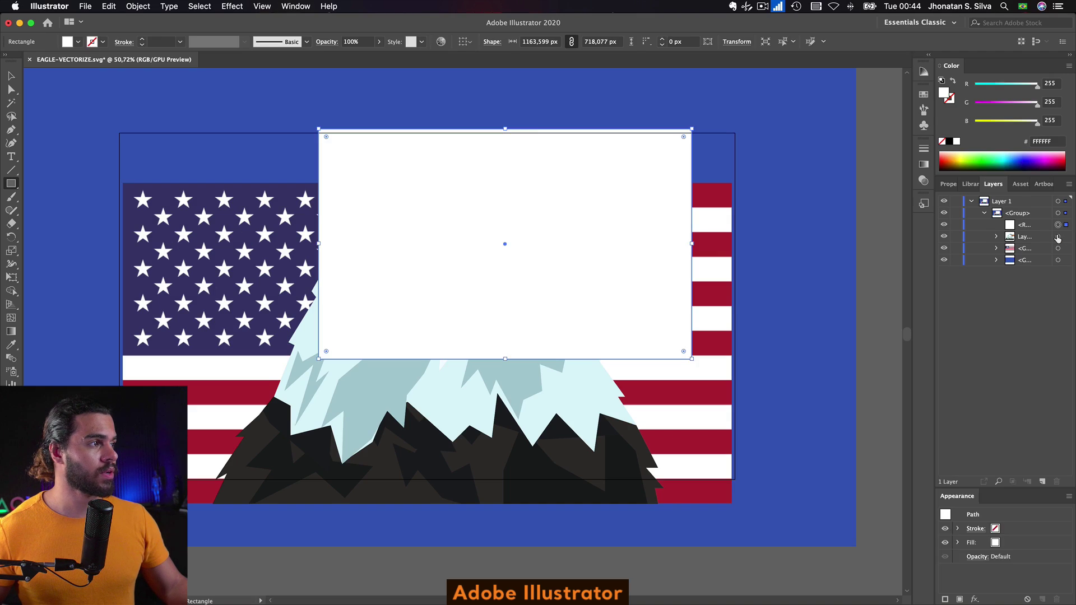
shift+click(1058, 236)
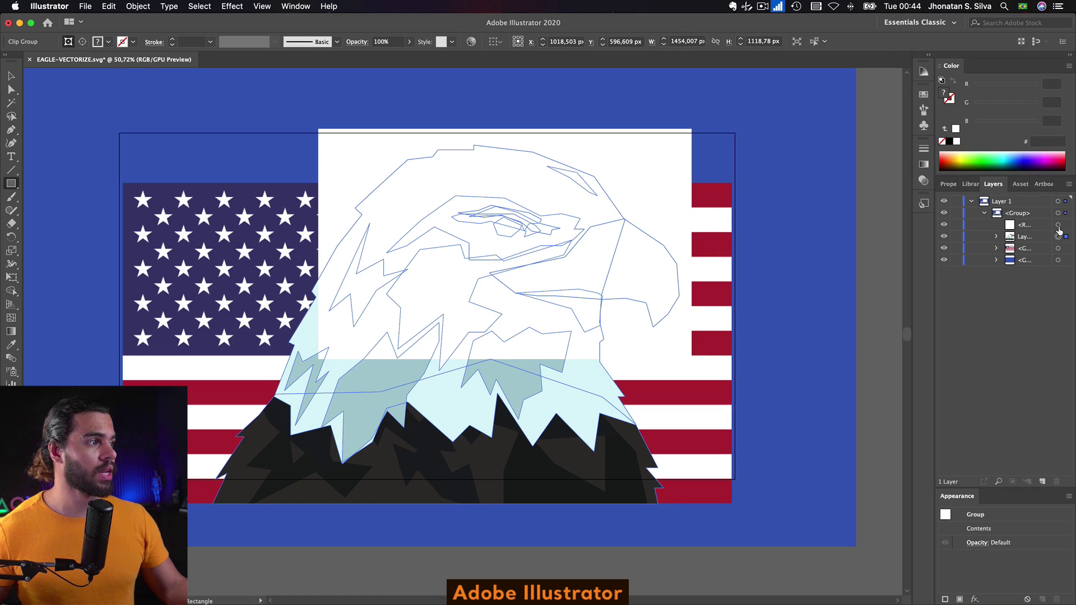
click(137, 6)
mouse_move(178, 361)
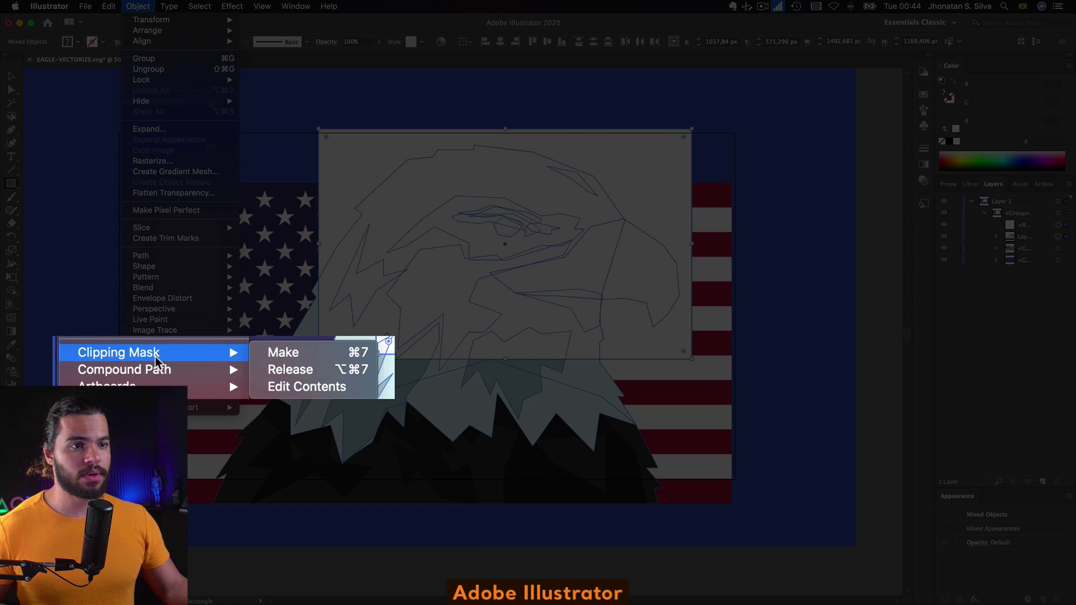
click(353, 360)
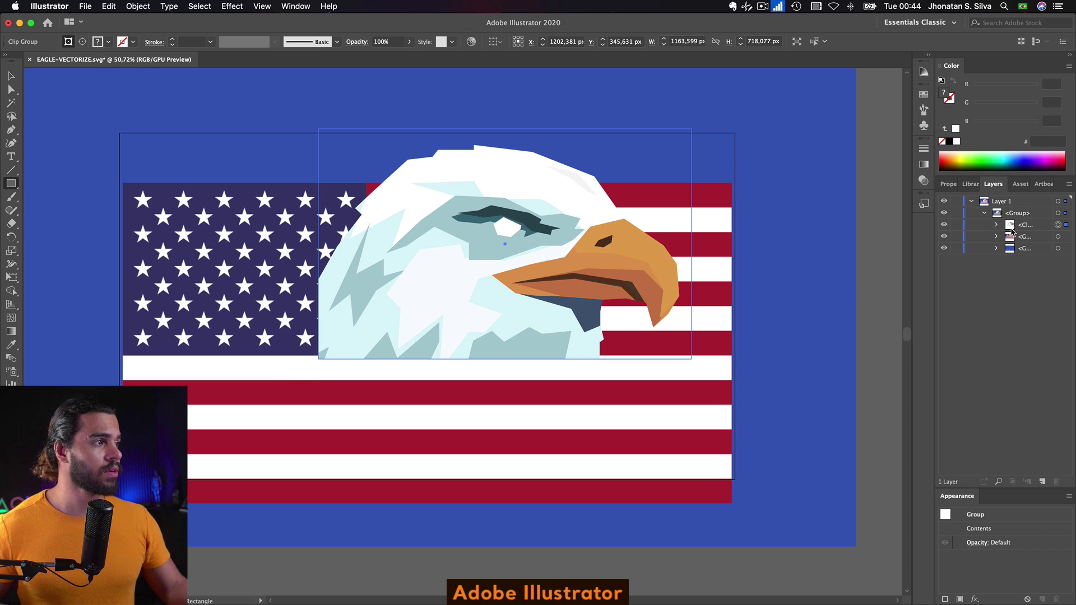
Select the clipping rectangle inside the clip group and resize it to about 1157 × 940 px, extending it downwards
click(1058, 236)
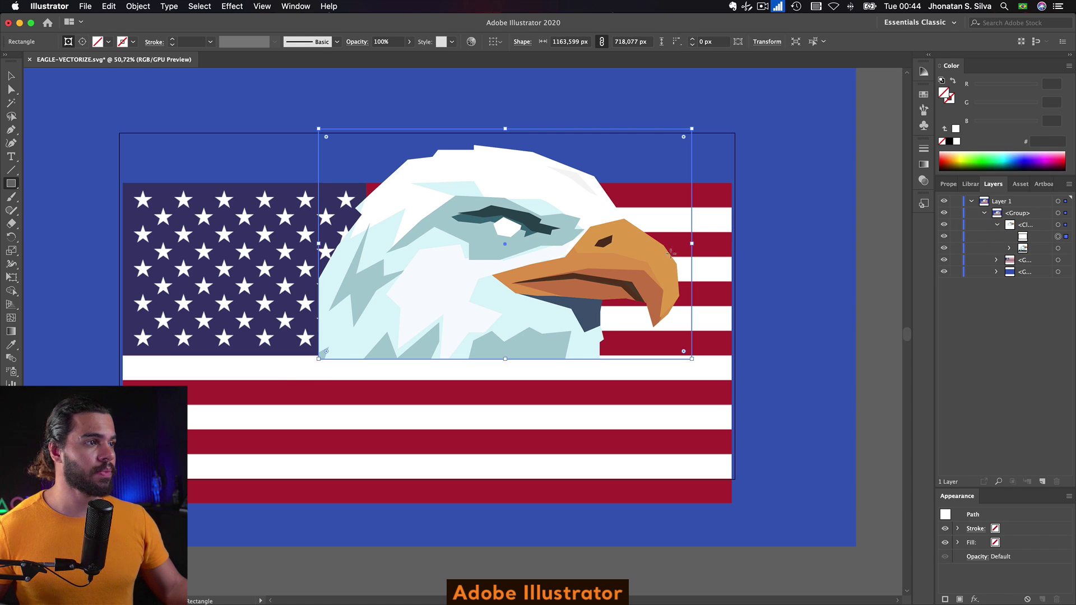
drag(658, 252, 689, 248)
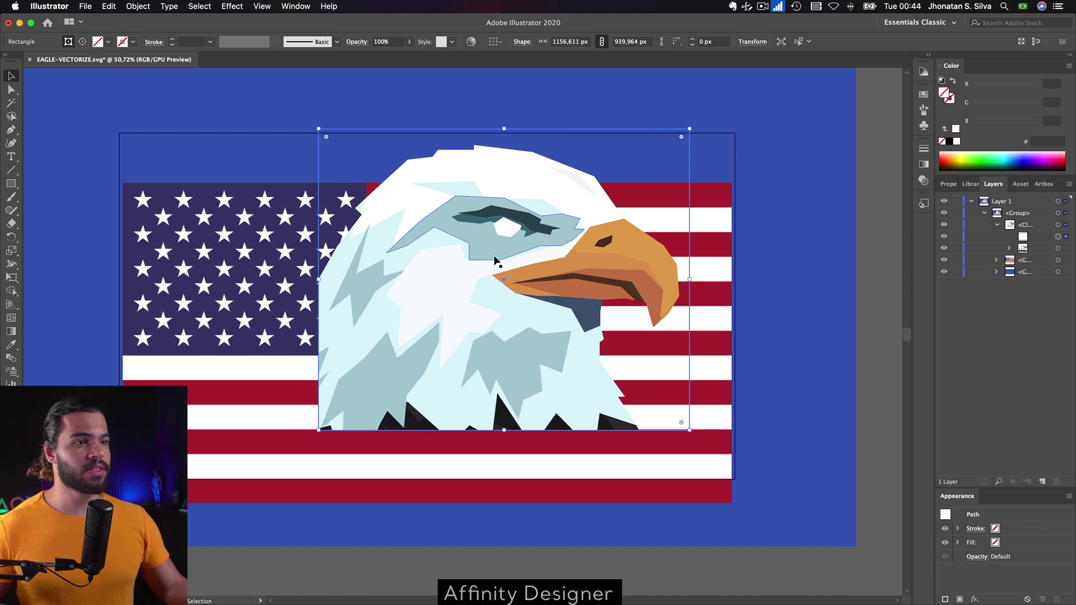
Switch to Affinity Designer and mask the Layer2 eagle group with a rectangle drawn over the head and extended down over the chest
key(ctrl+Up)
click(415, 265)
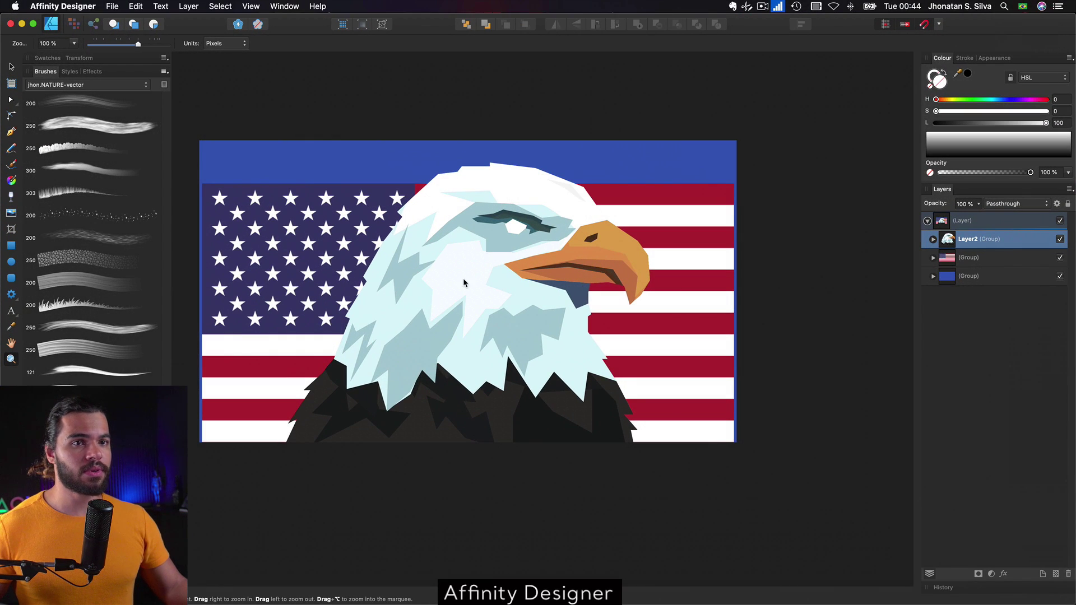
click(13, 247)
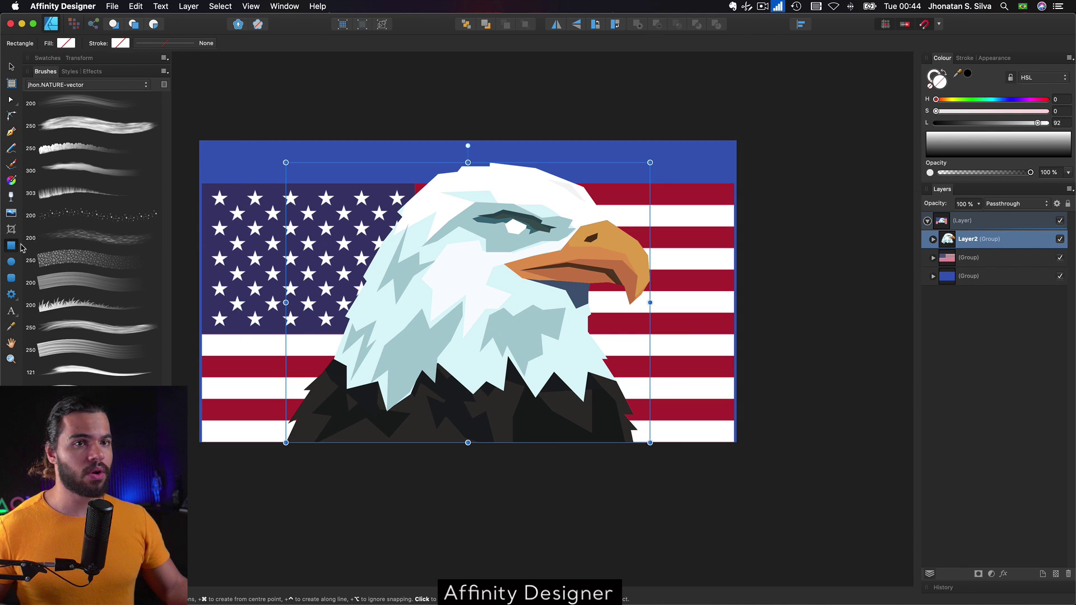
mouse_move(337, 147)
mouse_down()
mouse_move(421, 216)
mouse_move(664, 346)
mouse_up()
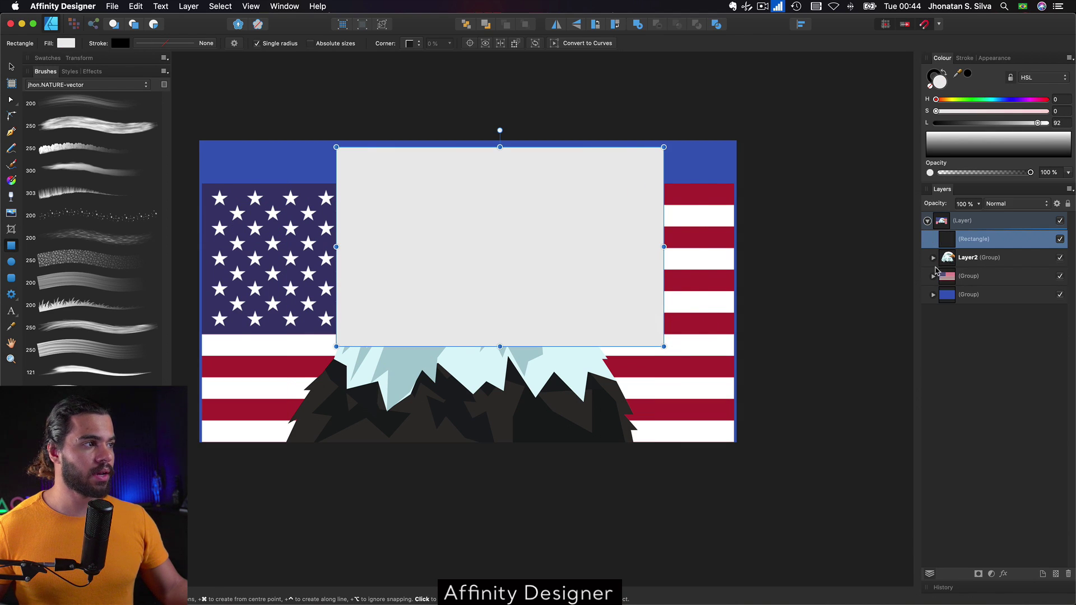
drag(964, 258, 942, 252)
click(965, 258)
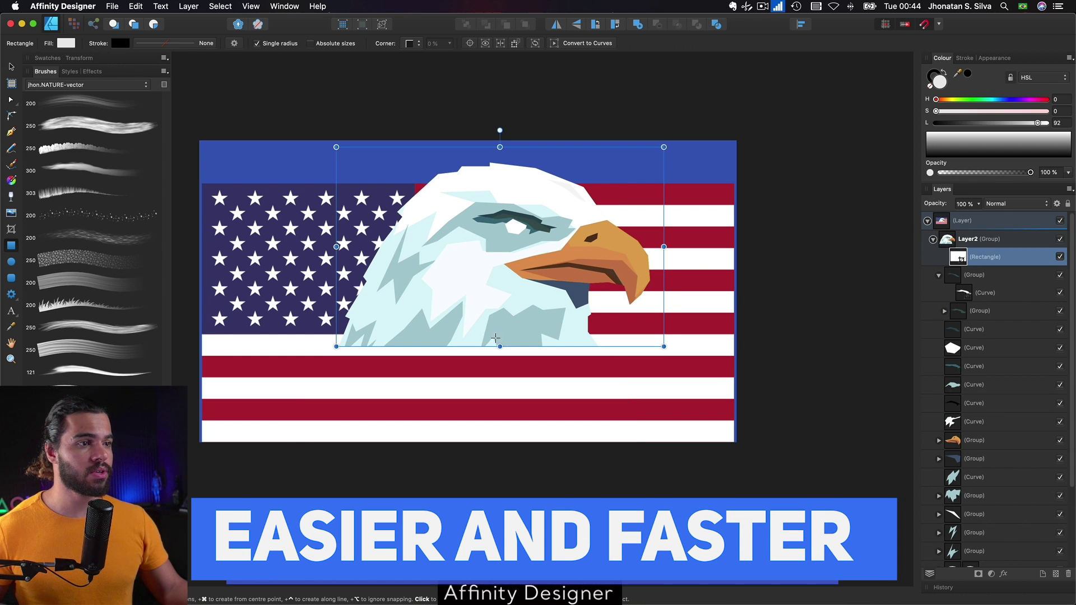
drag(500, 347, 499, 434)
Switch to Illustrator, try moving the artwork containing the masked eagle, and undo the moves
drag(573, 372, 556, 327)
drag(556, 327, 480, 389)
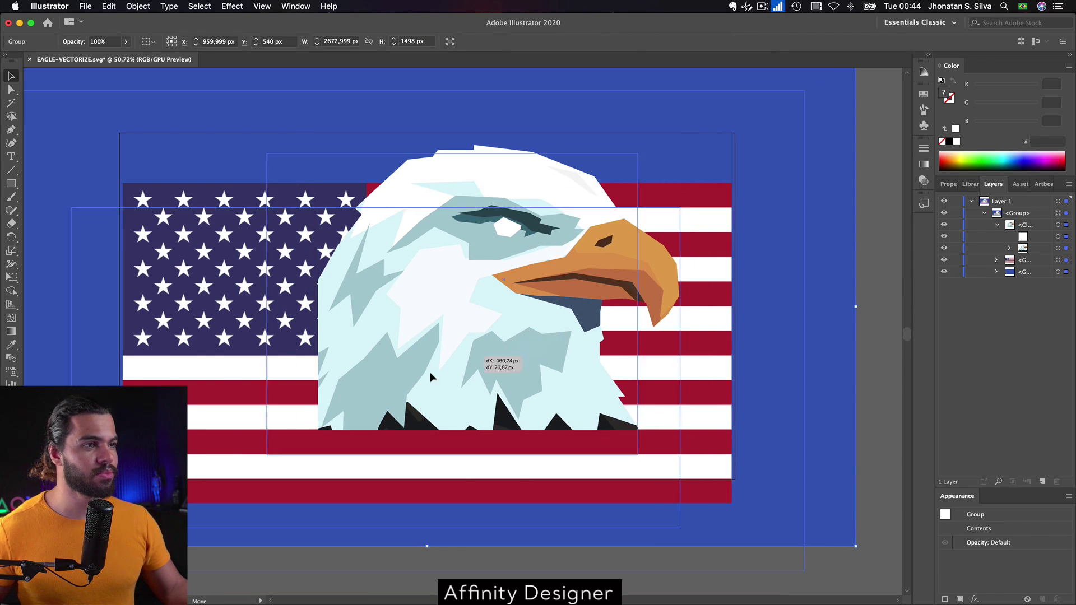
key(super+z)
key(super+z)
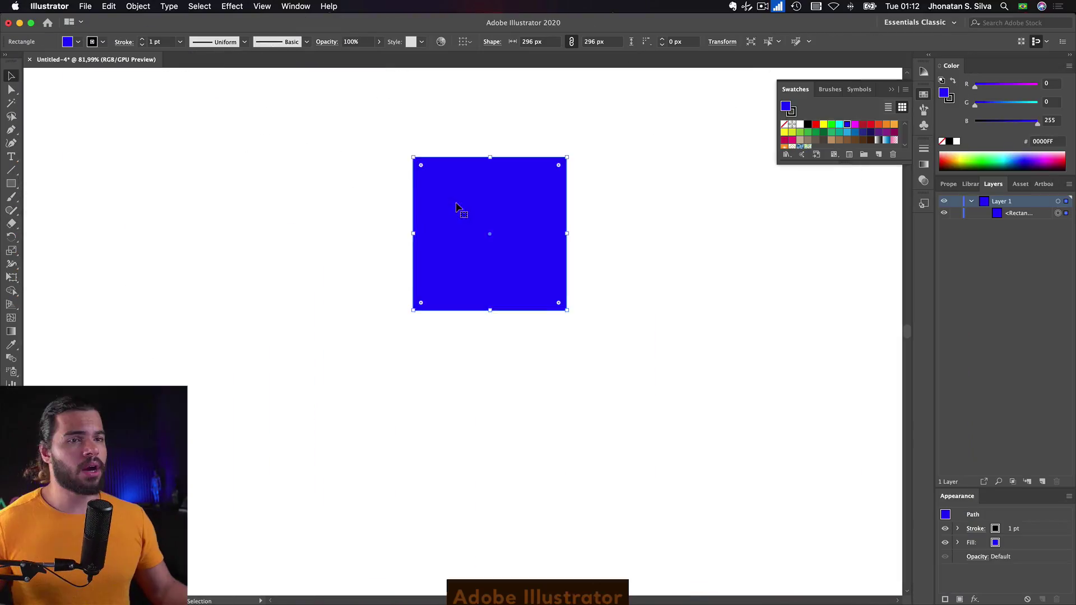
Move the blue square down and overlap it with a 304 × 238 px rectangle filled with yellow FFFF00
drag(459, 209, 399, 263)
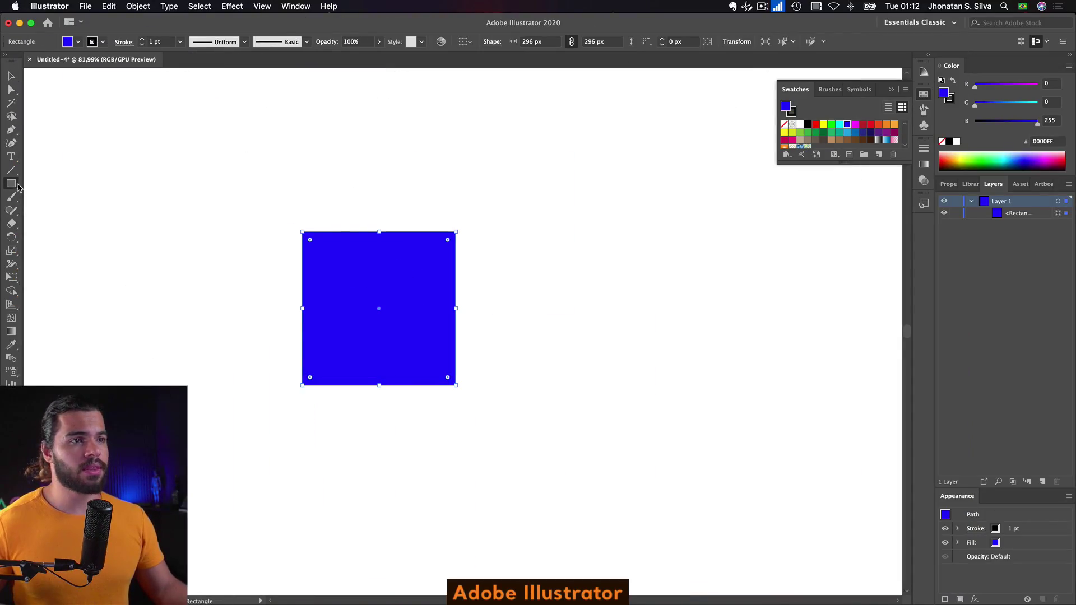
drag(492, 198, 476, 200)
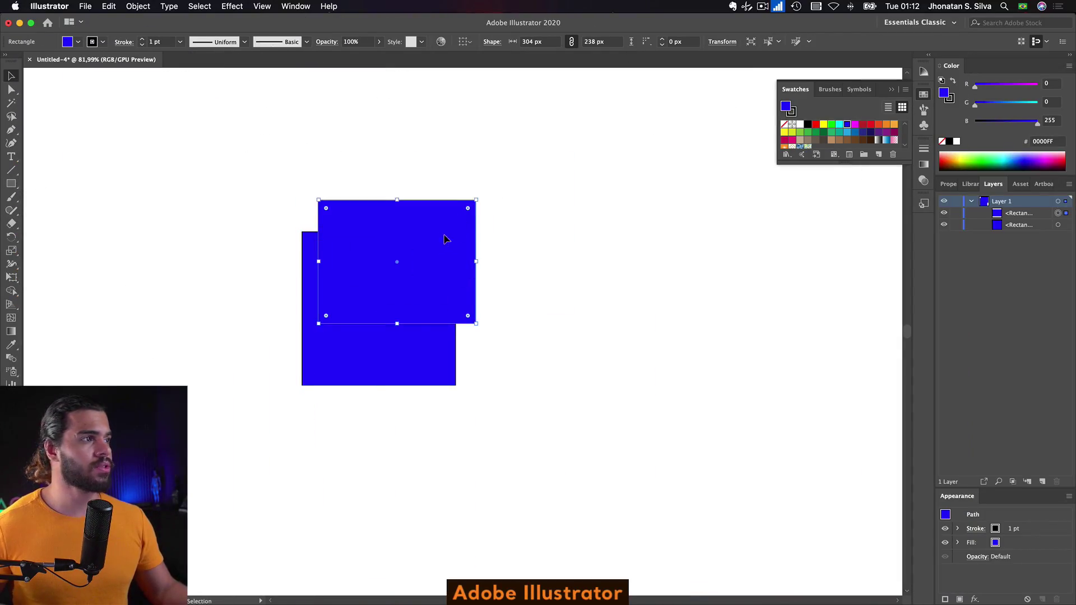
drag(441, 239, 526, 222)
click(823, 125)
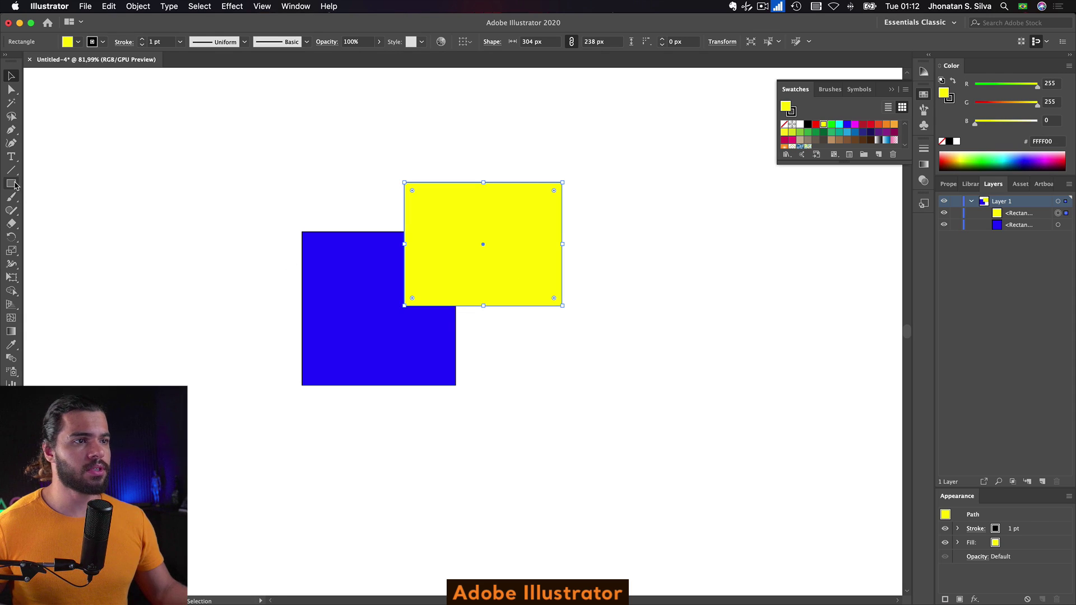
Draw a 258 × 258 px square overlapping the blue and yellow shapes and fill it with red FF0000
drag(418, 297, 417, 296)
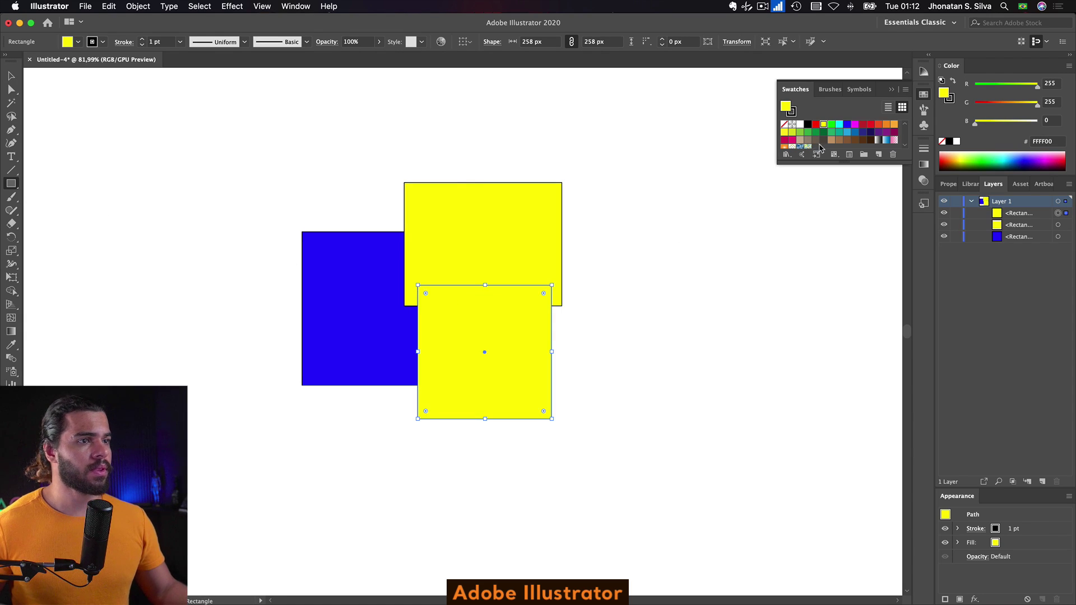
click(848, 128)
key(super+equal)
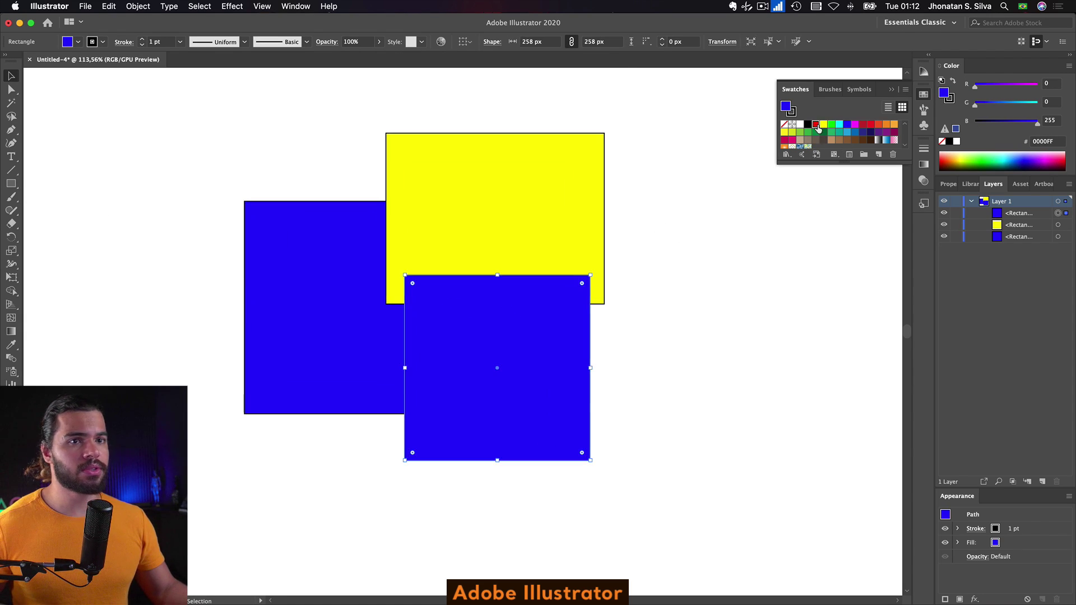
click(816, 125)
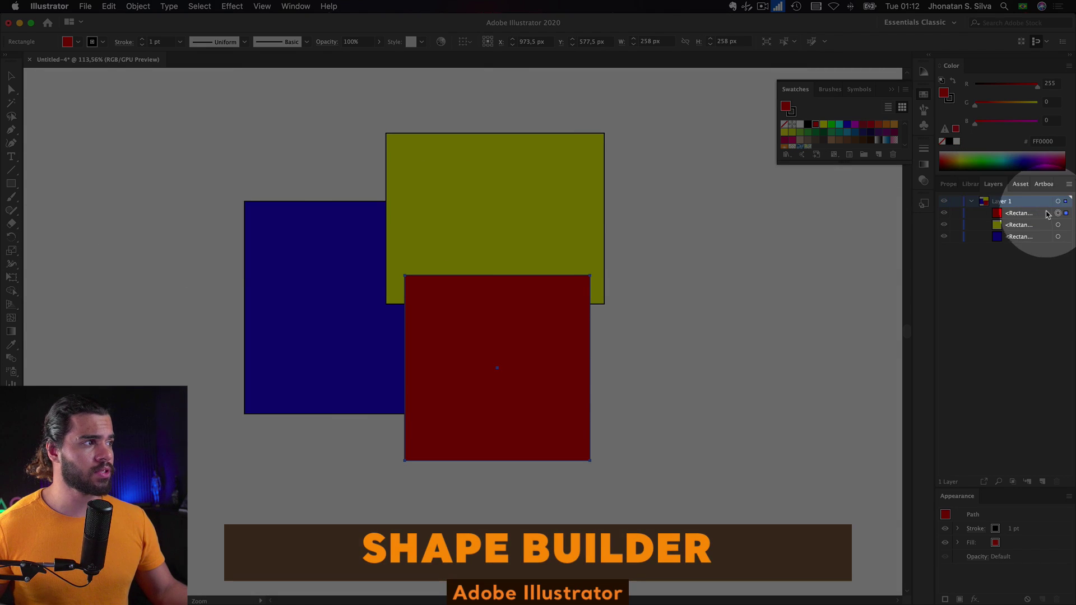
Select the red, yellow and blue rectangles together and activate the Shape Builder tool
shift+click(1058, 224)
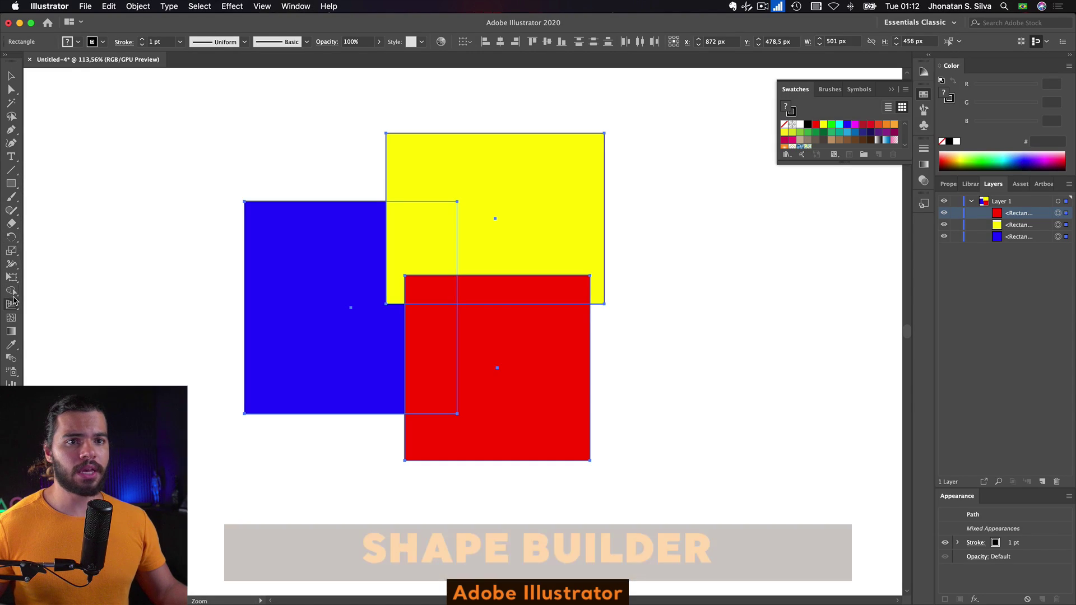
click(12, 292)
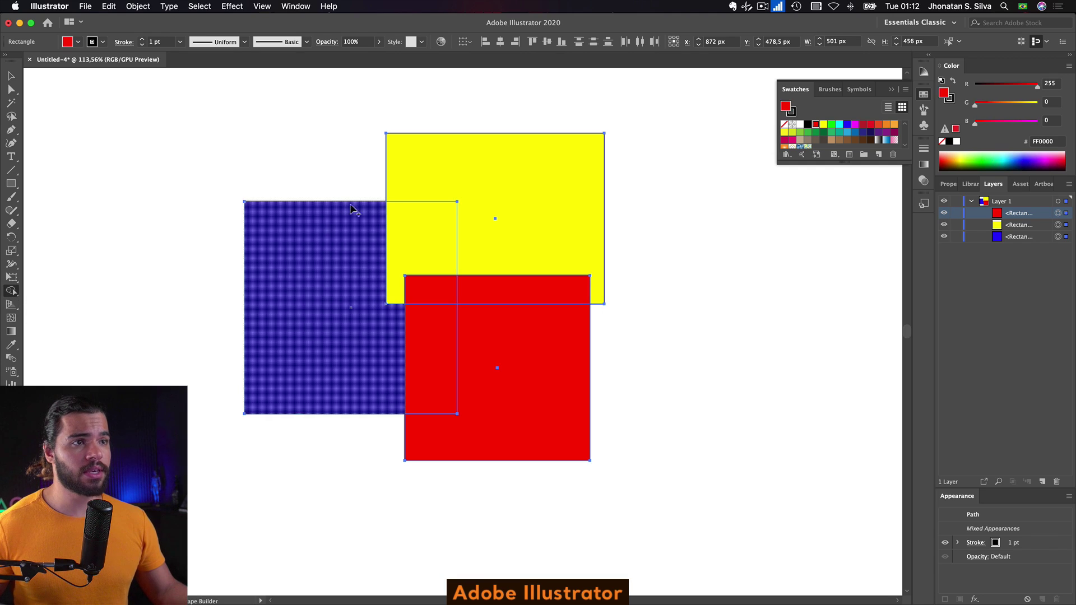
Try merging overlapping regions and removing the blue region with Shape Builder, undoing each attempt
mouse_move(416, 179)
mouse_down()
mouse_move(352, 250)
mouse_move(379, 228)
mouse_up()
key(super+z)
drag(404, 148, 295, 256)
key(super+z)
alt+click(343, 179)
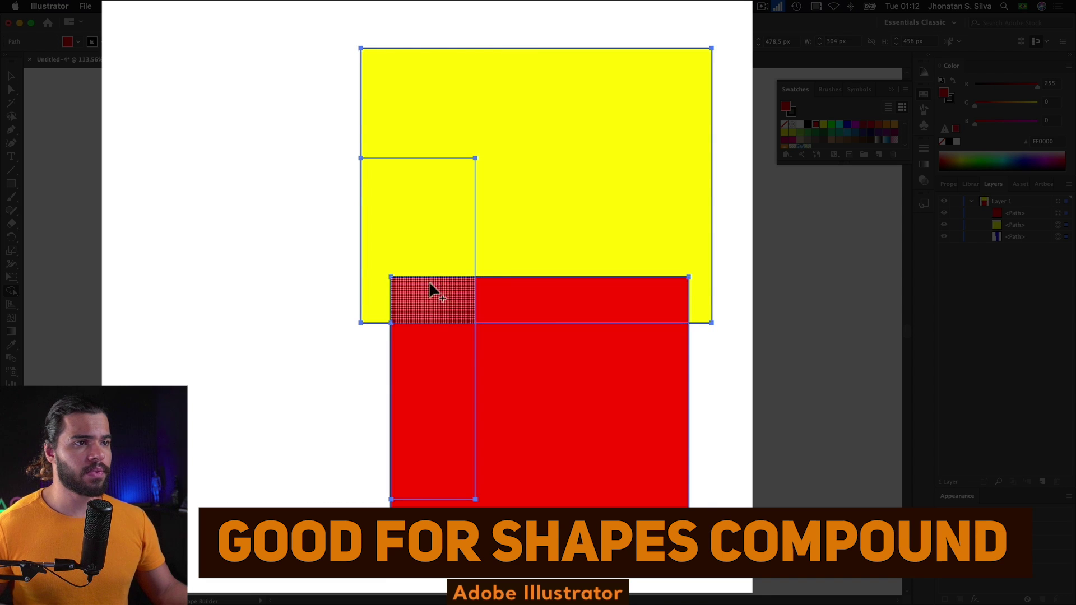
key(super+z)
drag(428, 250, 457, 292)
key(super+z)
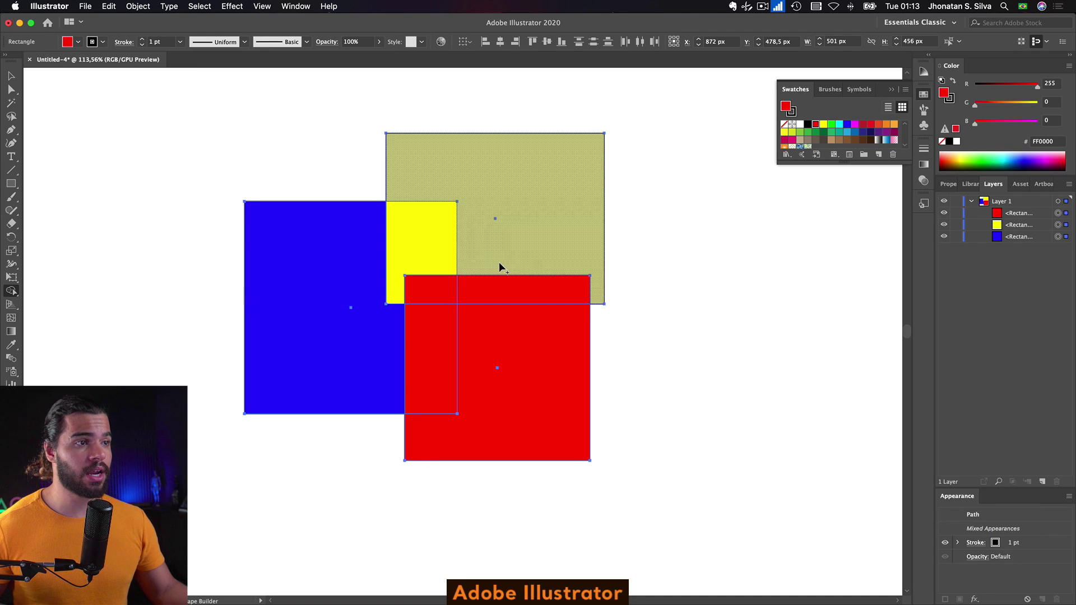
Merge the yellow region outside the blue square with the adjoining red region using Shape Builder
mouse_move(524, 277)
mouse_down()
mouse_move(523, 319)
mouse_move(540, 260)
mouse_move(601, 258)
mouse_move(533, 258)
mouse_up()
key(v)
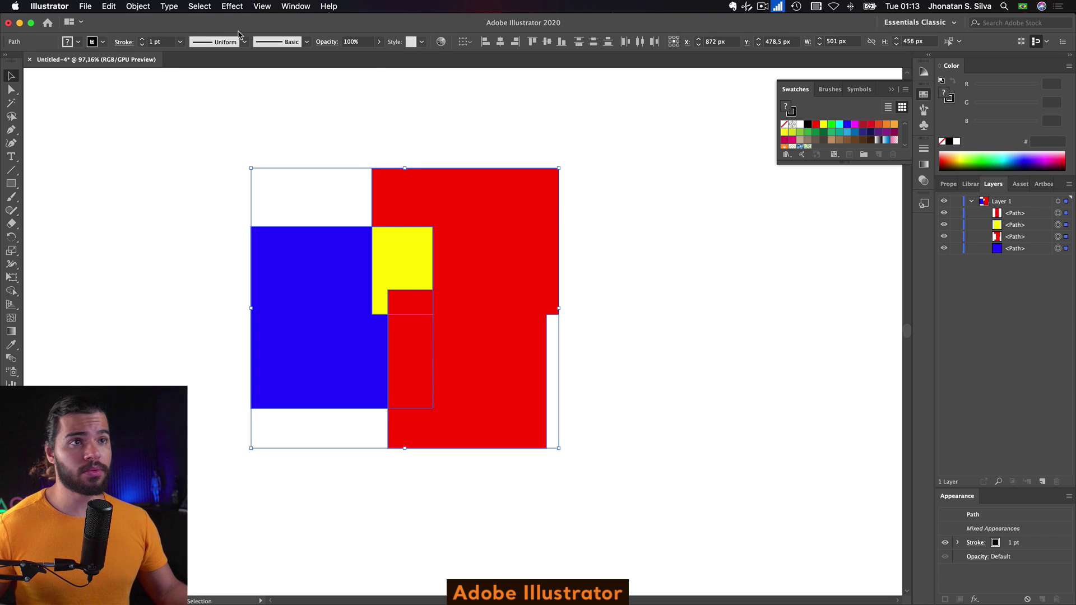
click(239, 7)
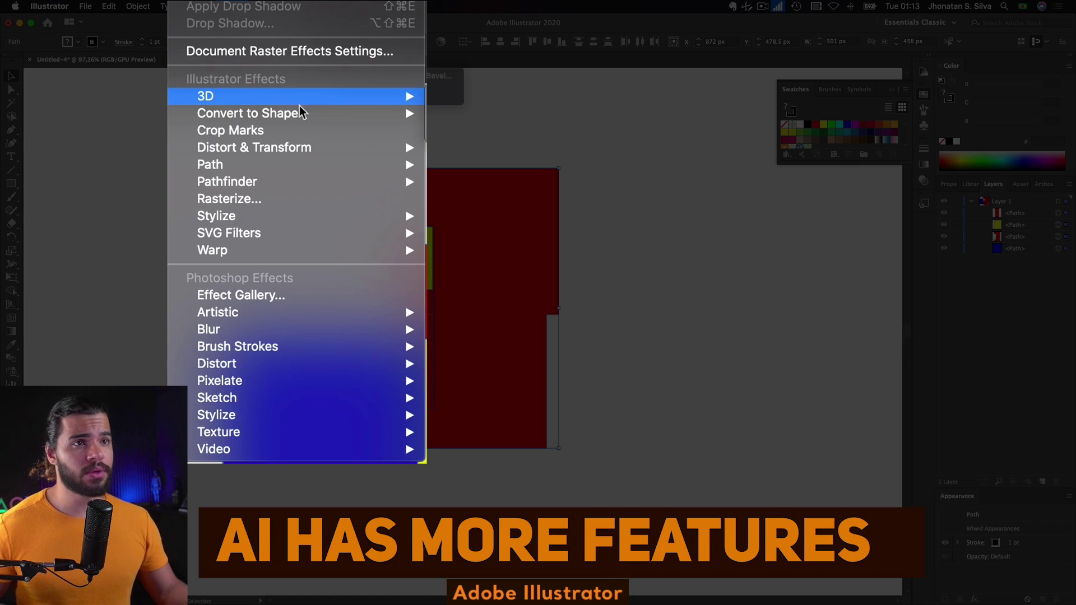
mouse_move(272, 234)
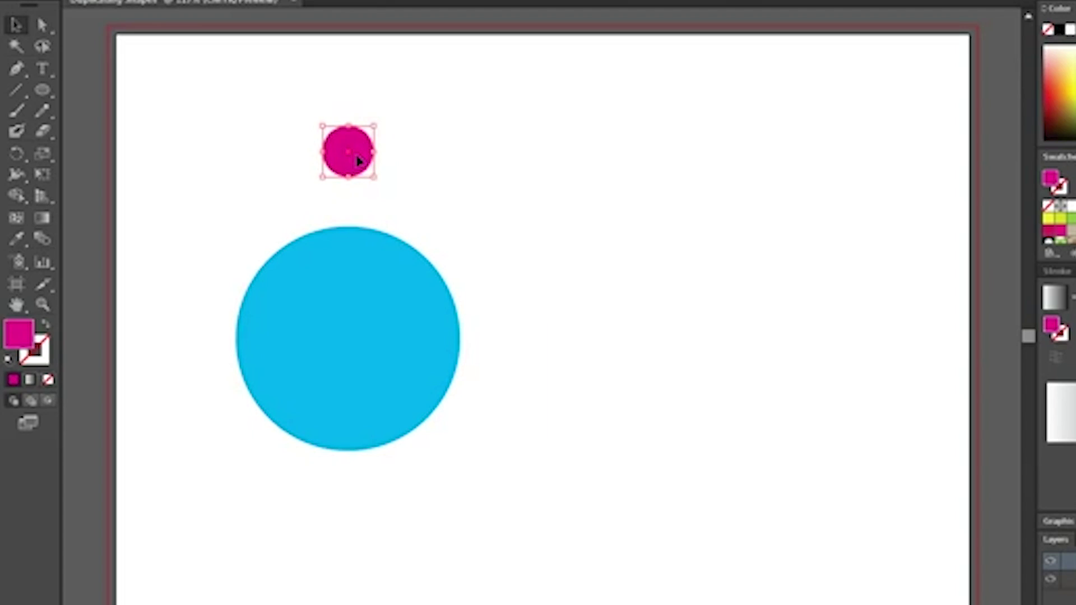
Move the magenta circle down to just above the blue circle and create a rotated copy about the blue circle's centre
drag(359, 160, 359, 200)
click(507, 183)
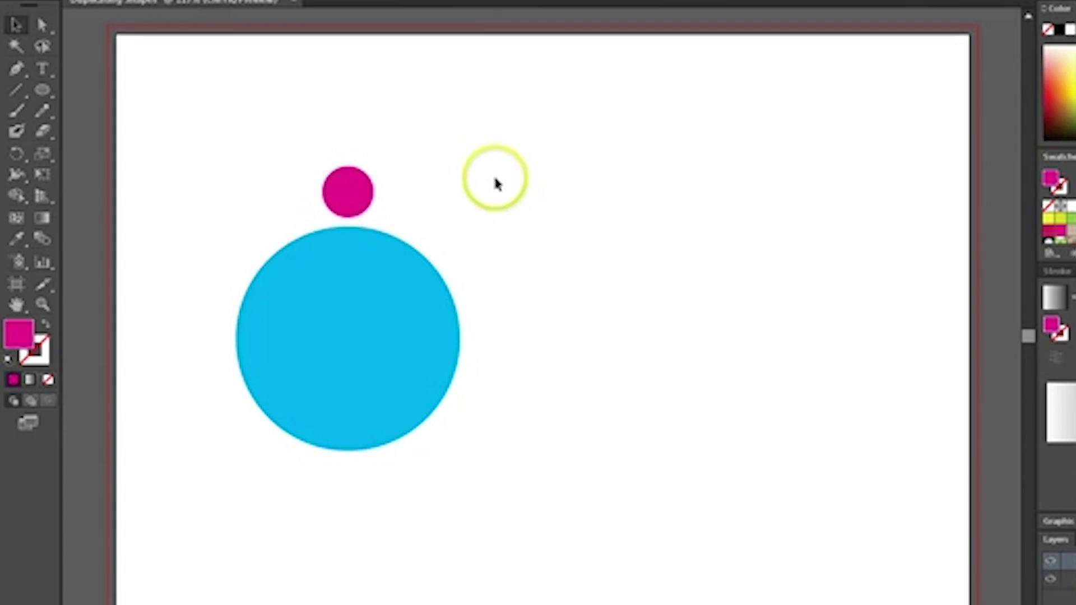
key(ctrl+a)
key(r)
click(306, 373)
alt+click(349, 337)
click(515, 340)
click(516, 378)
Repeat the rotated copy thirteen times to distribute magenta circles around the blue circle, and clear the selection
key(ctrl+d)
key(ctrl+d)
key(ctrl+d)
key(ctrl+d)
key(ctrl+d)
key(ctrl+d)
key(ctrl+d)
key(ctrl+d)
key(ctrl+d)
key(ctrl+d)
key(ctrl+d)
key(ctrl+d)
key(ctrl+d)
click(500, 123)
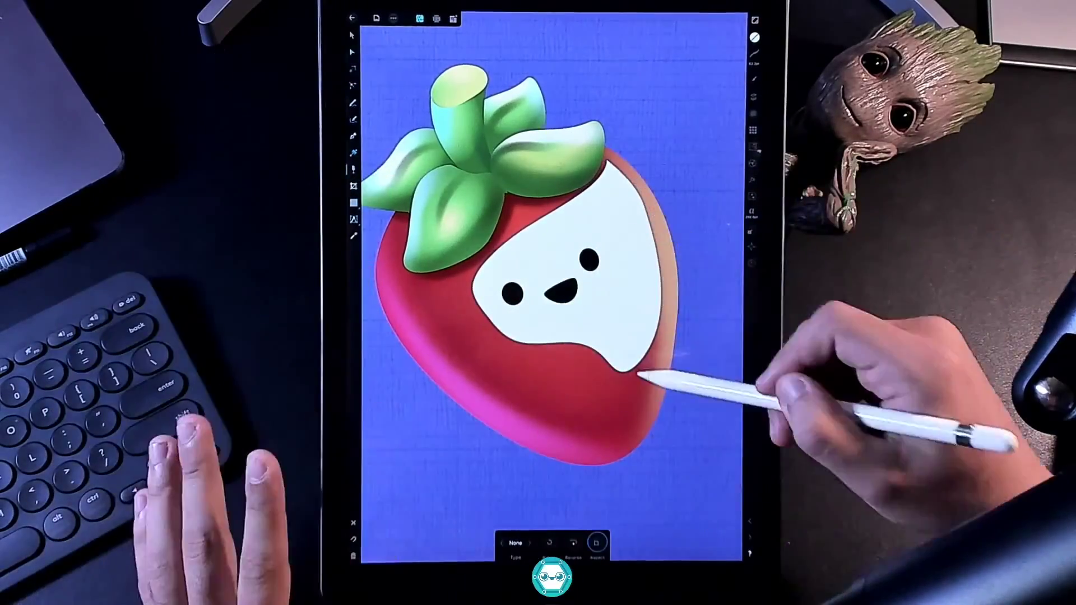
Fade the white shape on the strawberry's face with a vertical transparency gradient
drag(632, 401, 577, 101)
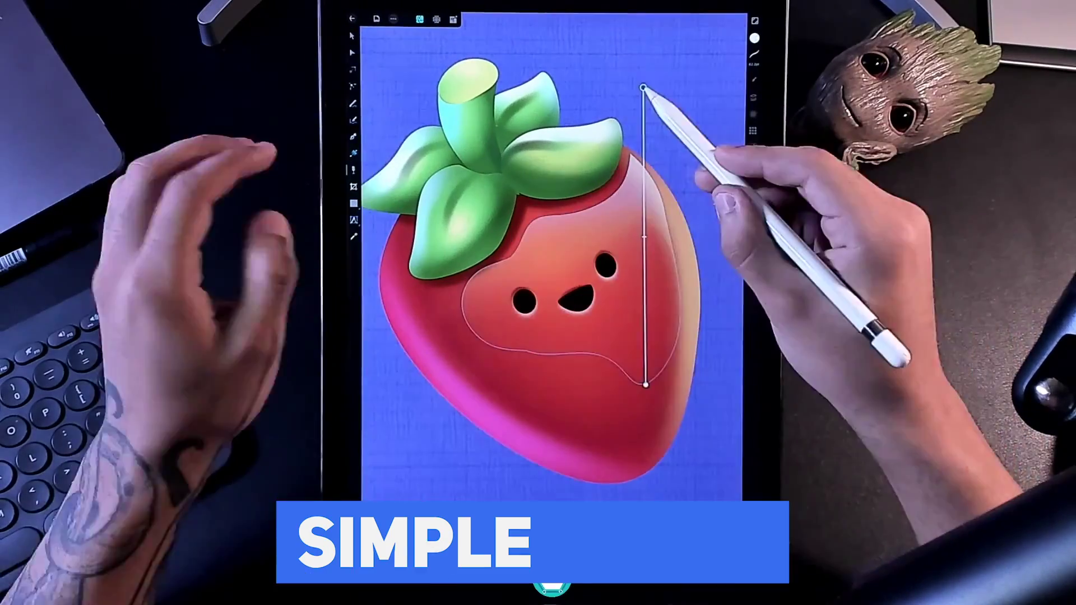
key(ctrl+z)
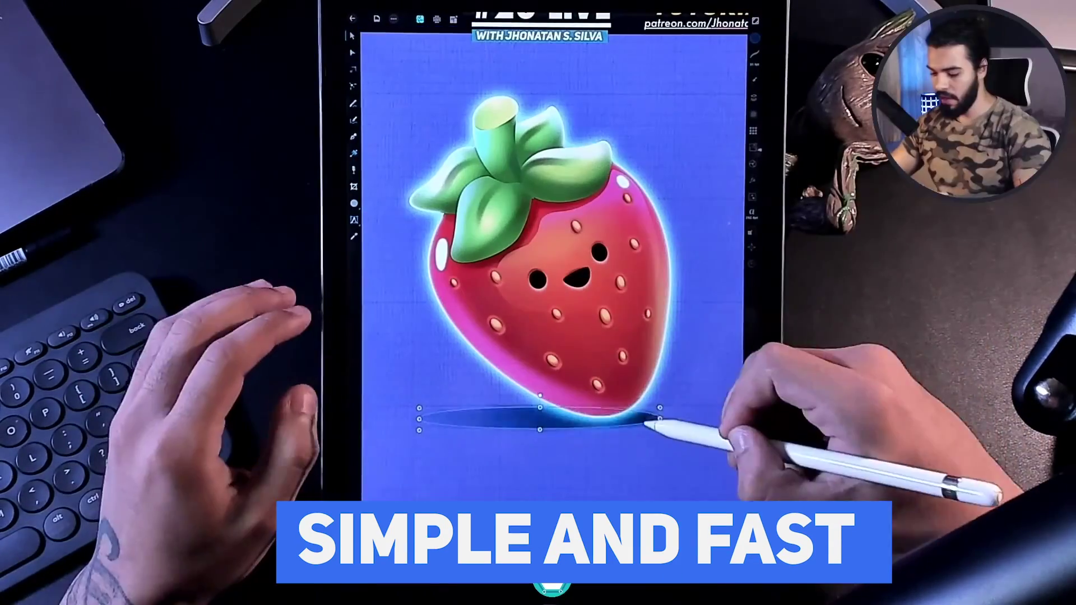
Open the colour settings of the dark shadow ellipse under the strawberry and draw a gradient across the ellipse
click(755, 38)
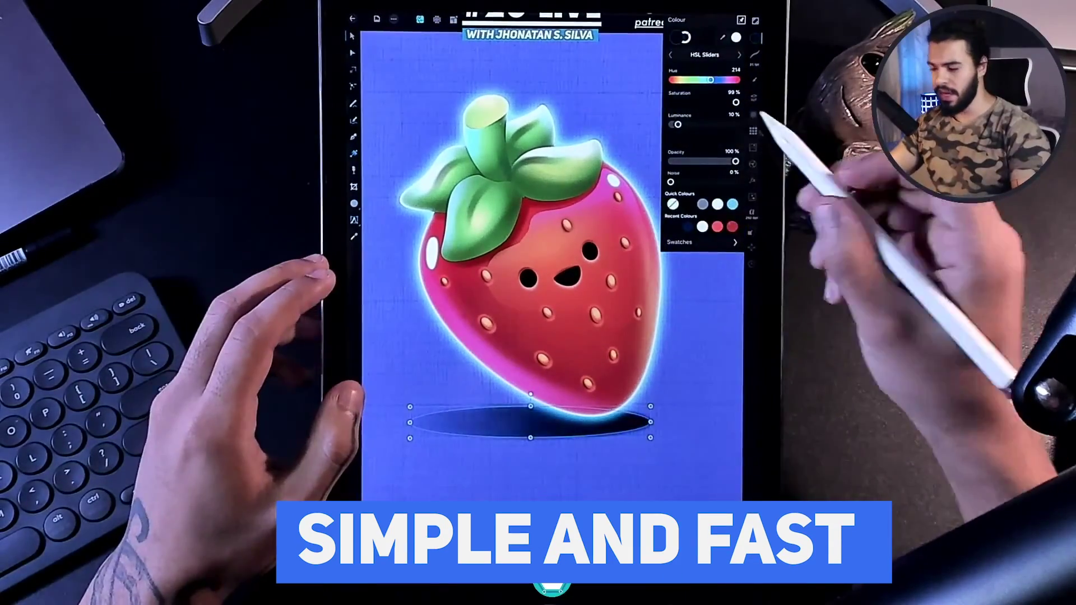
click(354, 170)
drag(605, 428, 377, 384)
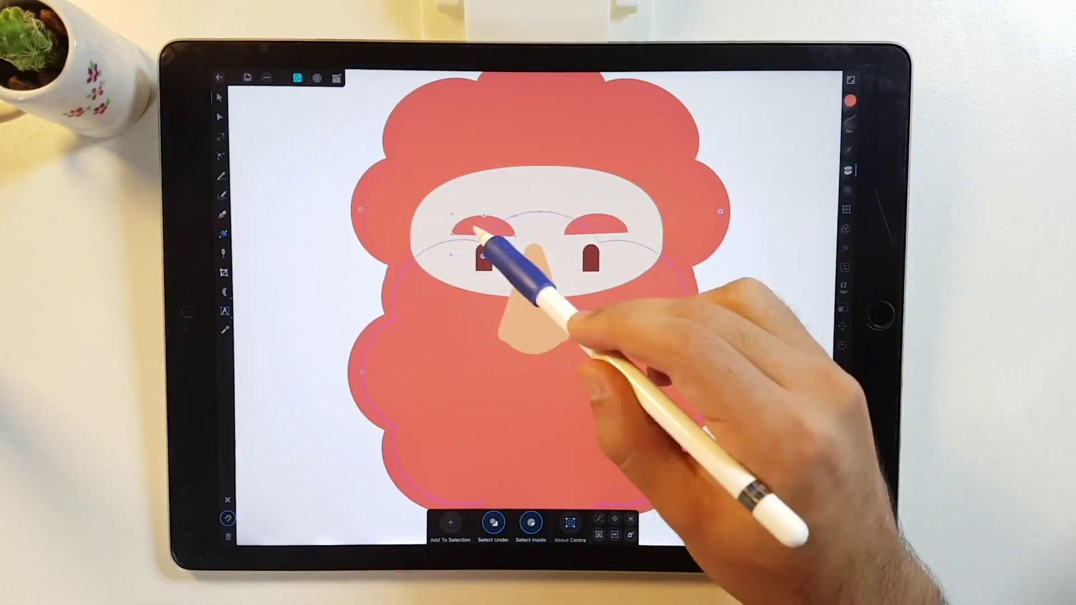
click(223, 292)
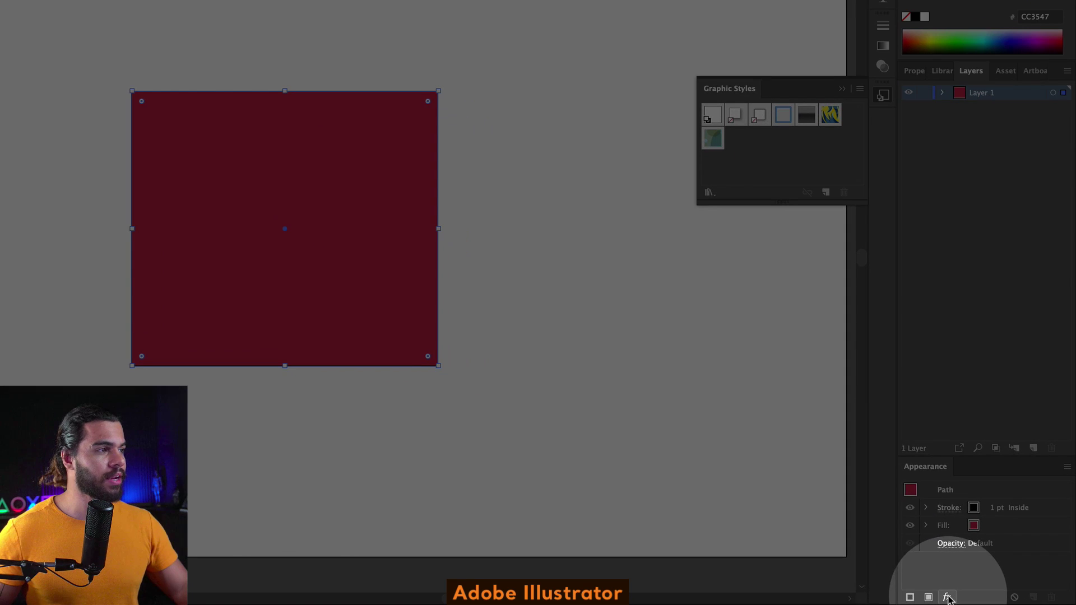
Apply a Gaussian Blur effect to the red square with the preview on, increase its radius, and inspect the blurred edges
click(975, 600)
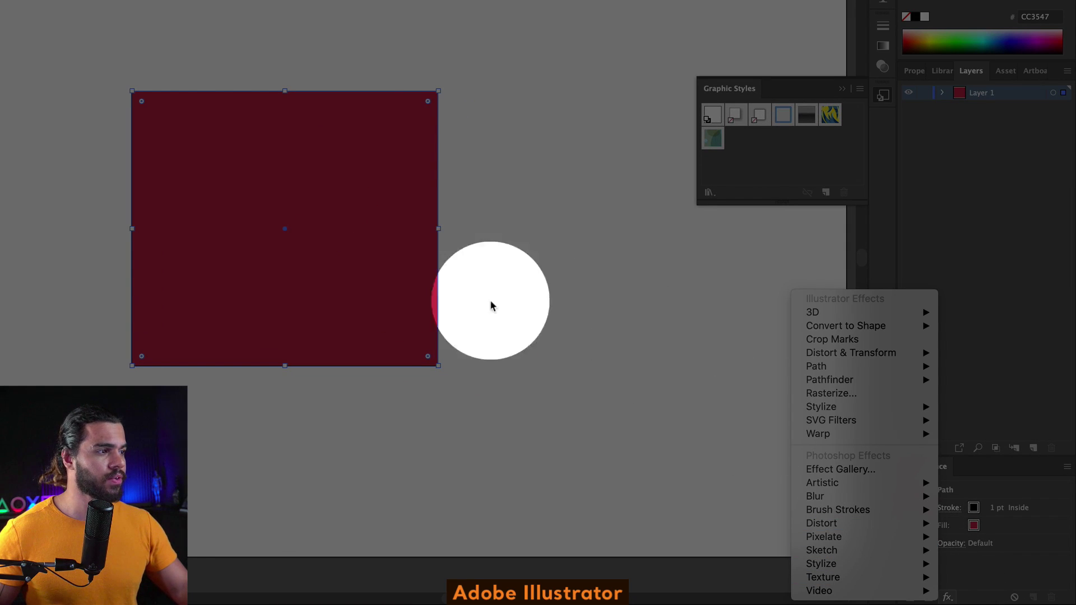
mouse_move(858, 501)
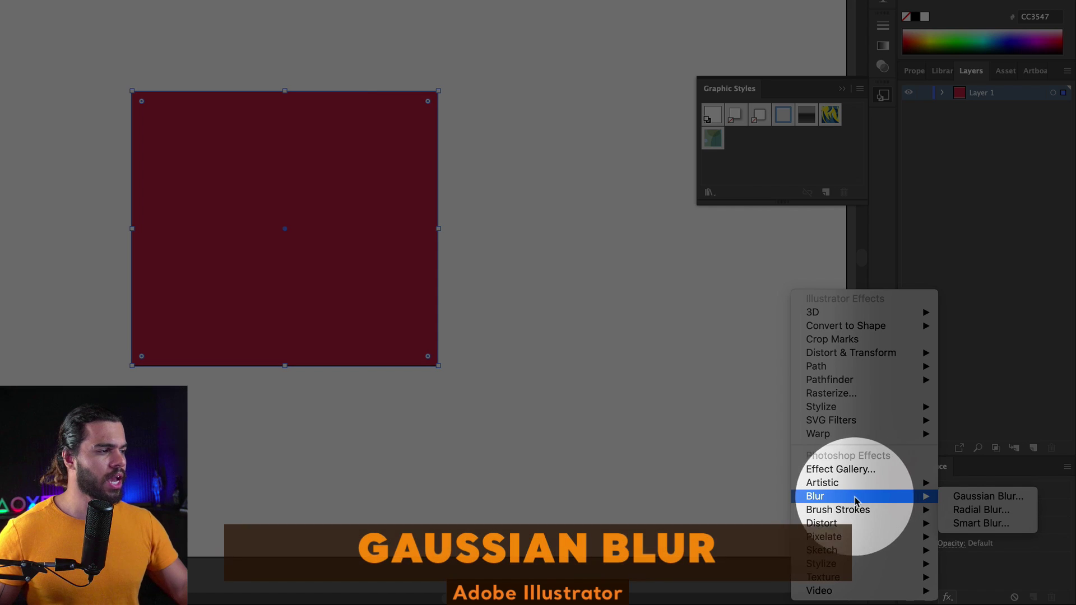
click(977, 496)
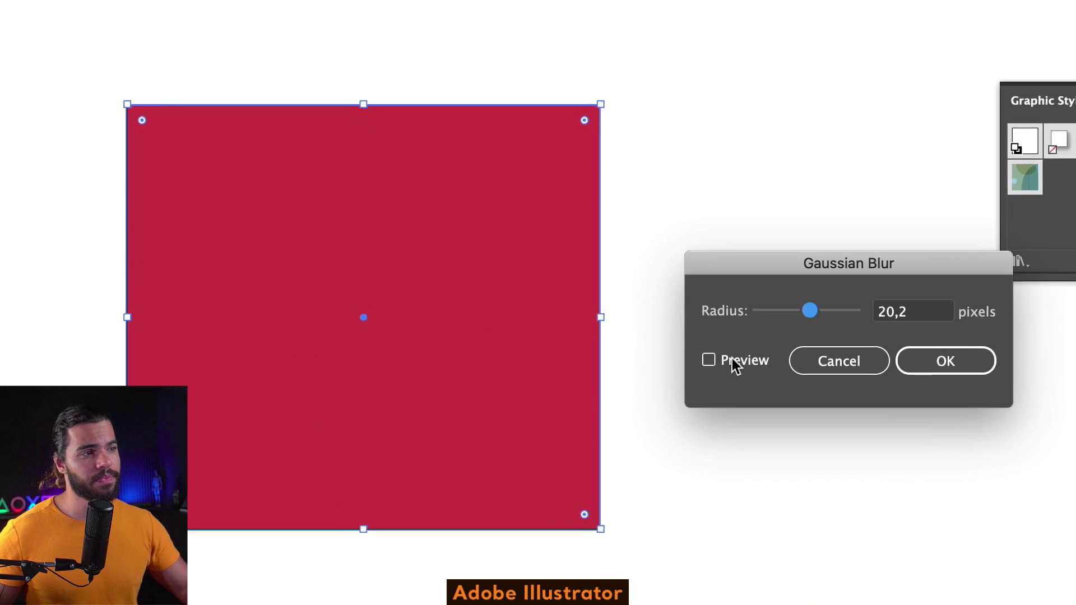
click(734, 364)
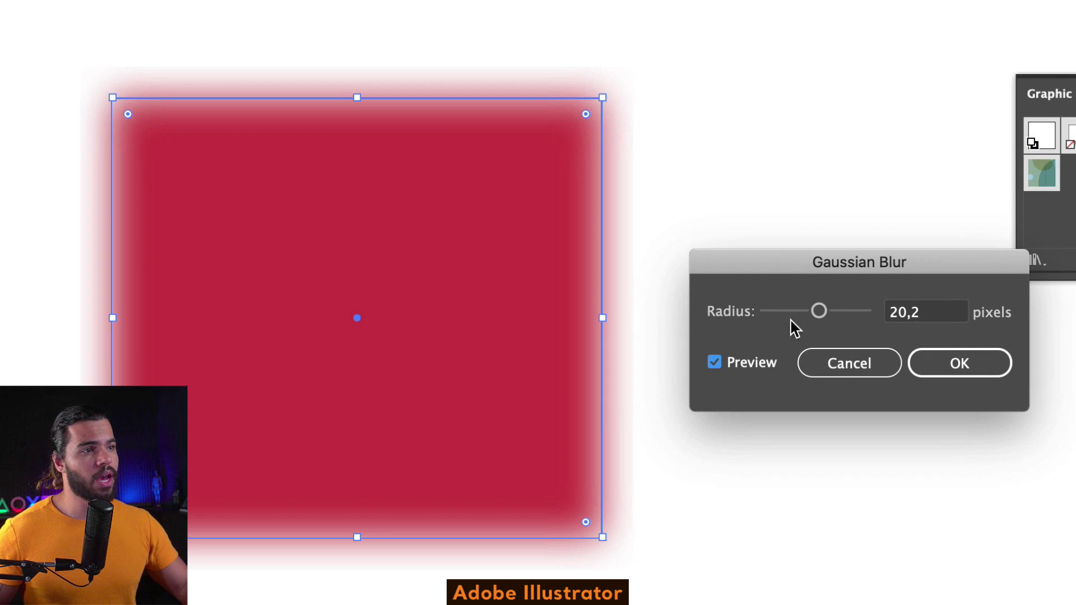
drag(811, 312, 843, 314)
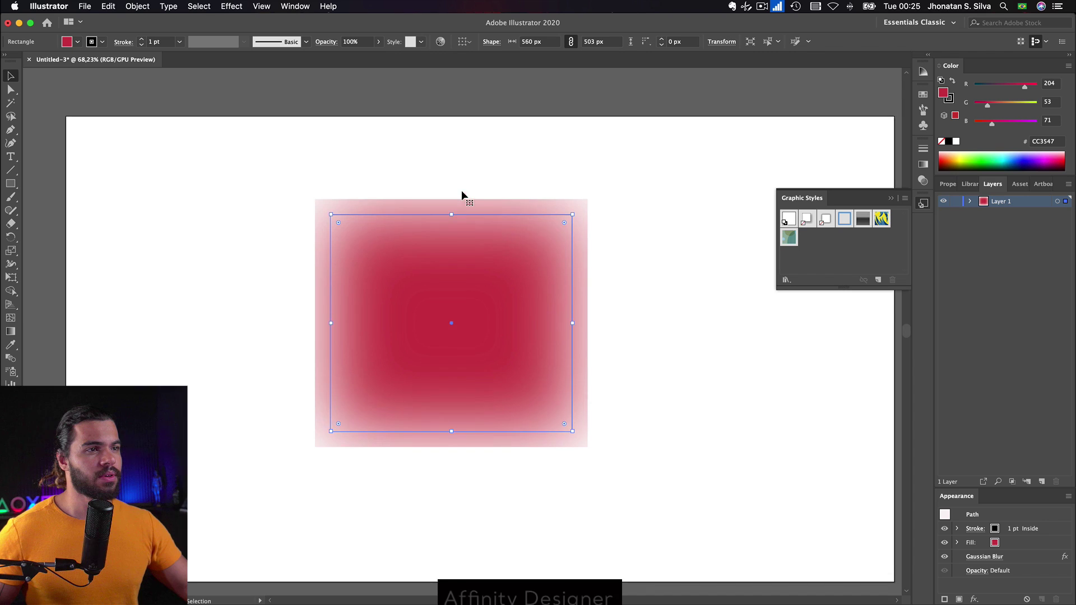
scroll(460, 194, up, 6)
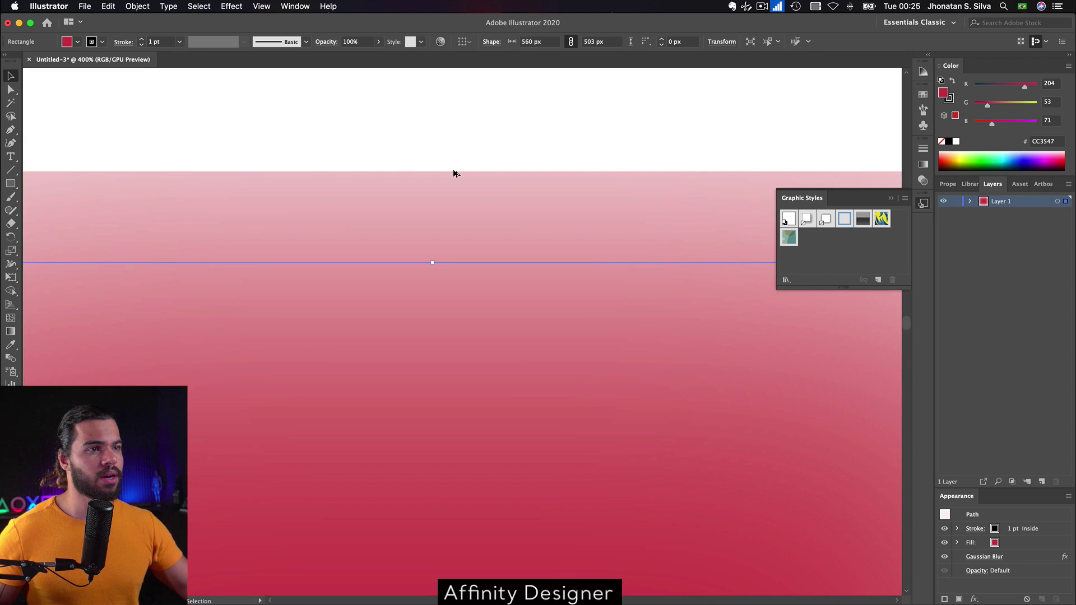
scroll(457, 174, down, 8)
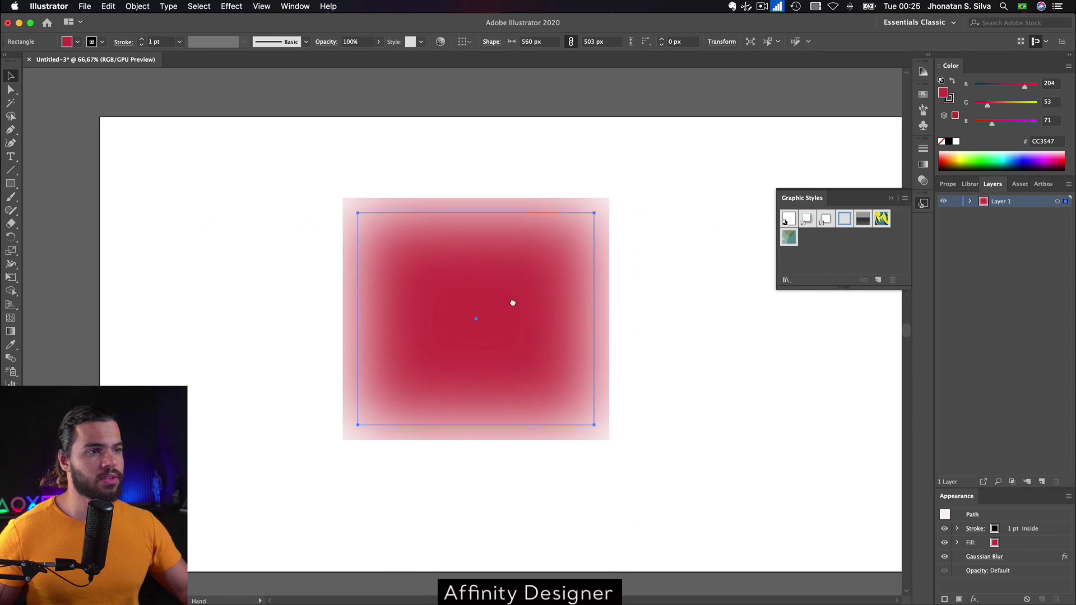
drag(512, 303, 507, 287)
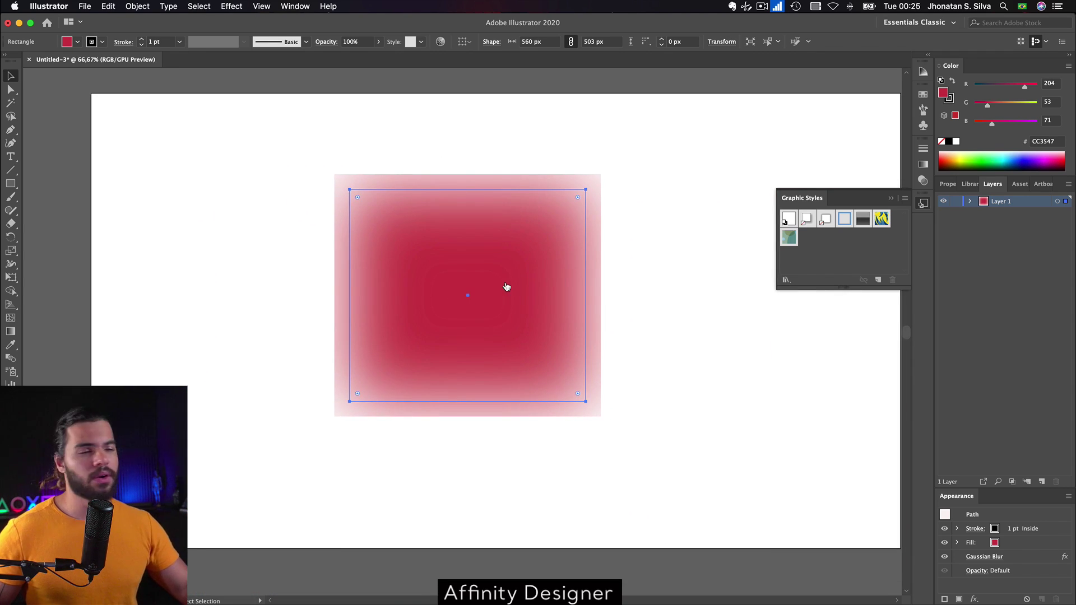
Switch to Affinity Designer and apply a Gaussian Blur layer effect with a radius of about 36 px to the blue square
key(ctrl+Up)
click(379, 242)
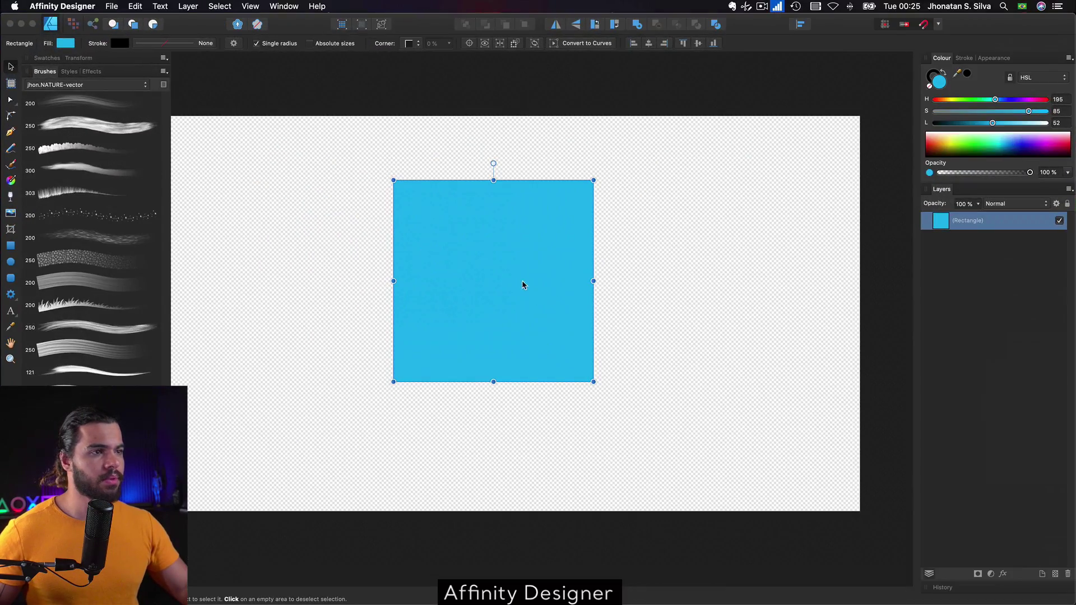
drag(536, 293, 519, 257)
click(990, 568)
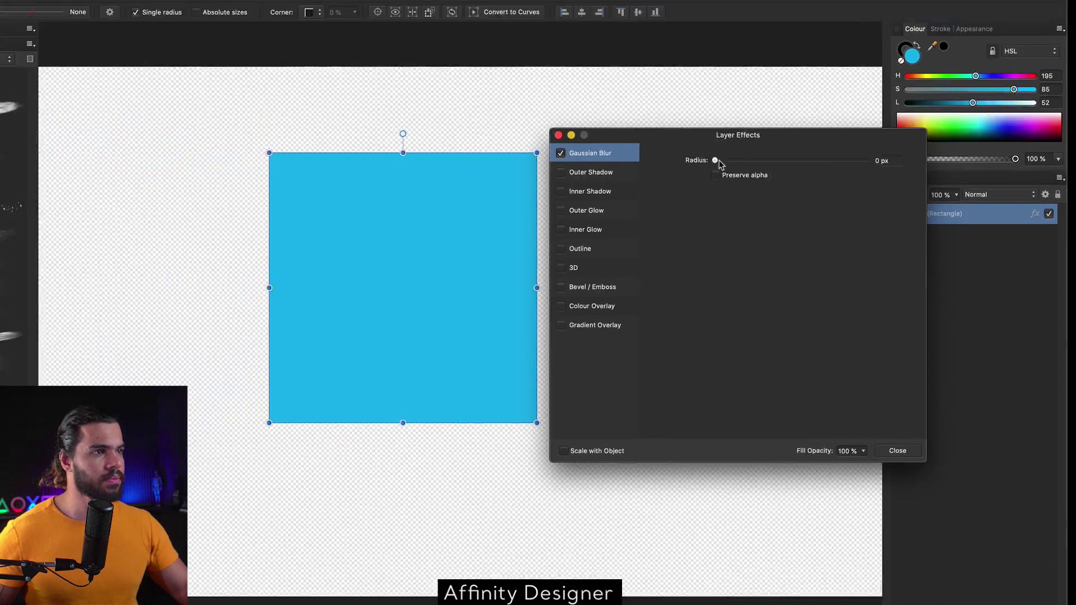
drag(512, 105, 563, 112)
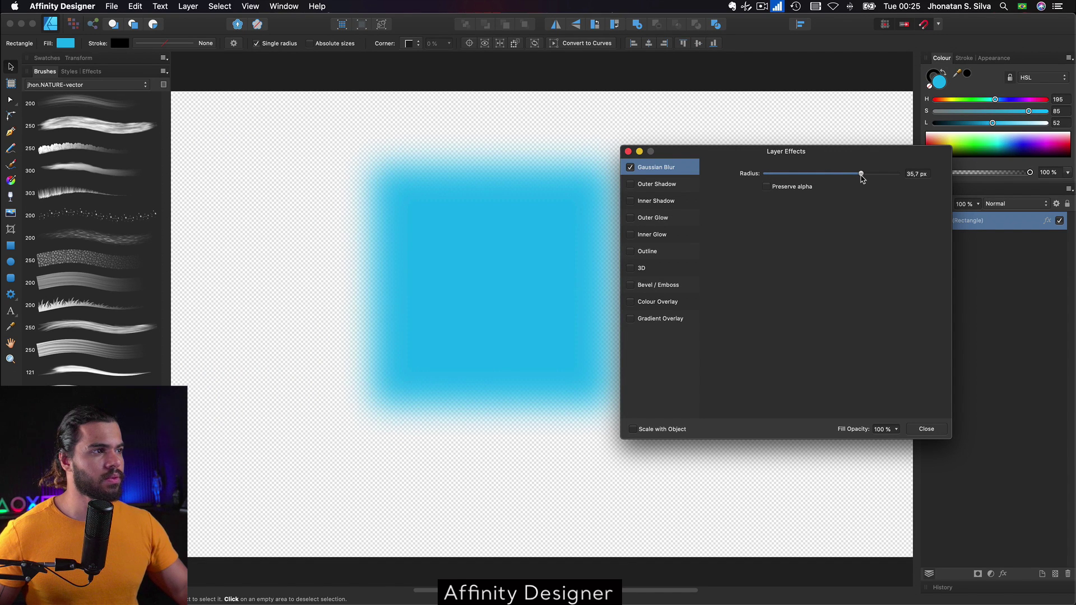
click(924, 427)
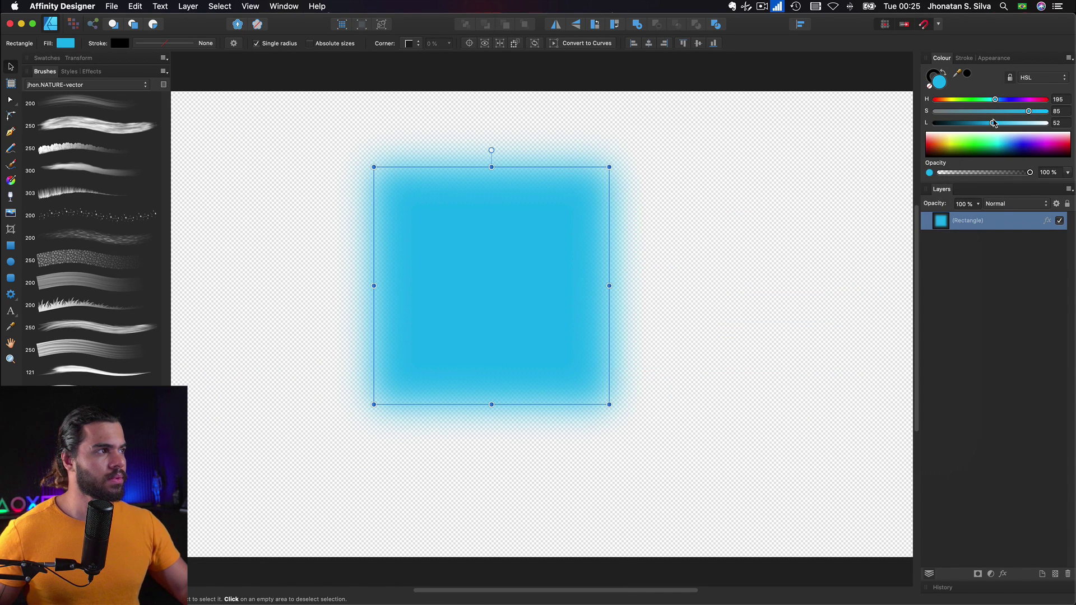
Recolour the blurred square red with a hue of 360 and set its Gaussian Blur radius to about 38.6 px
drag(1012, 100, 1059, 98)
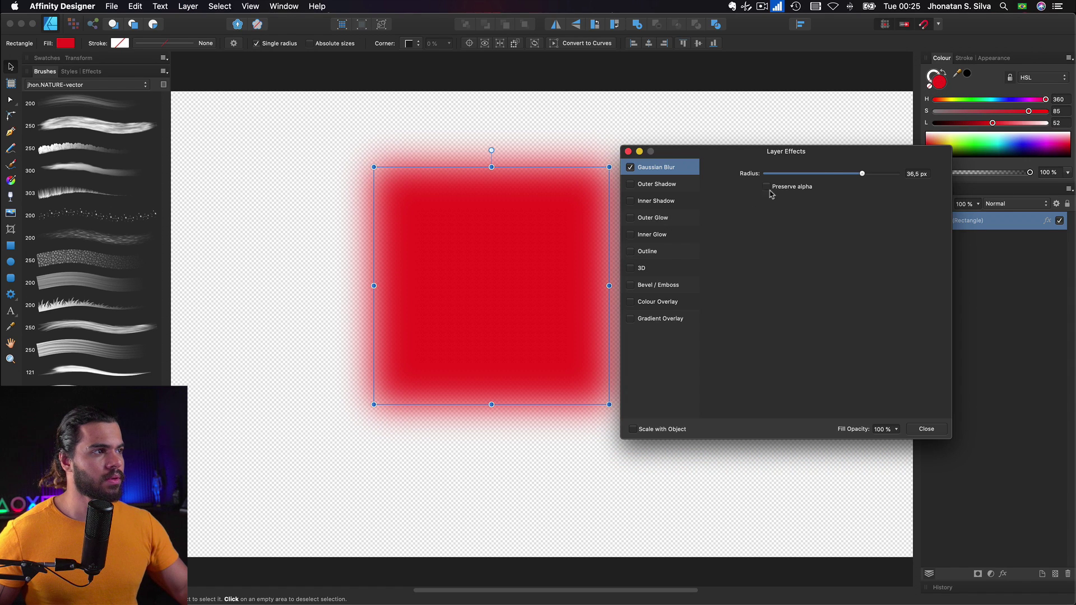
drag(829, 177, 873, 174)
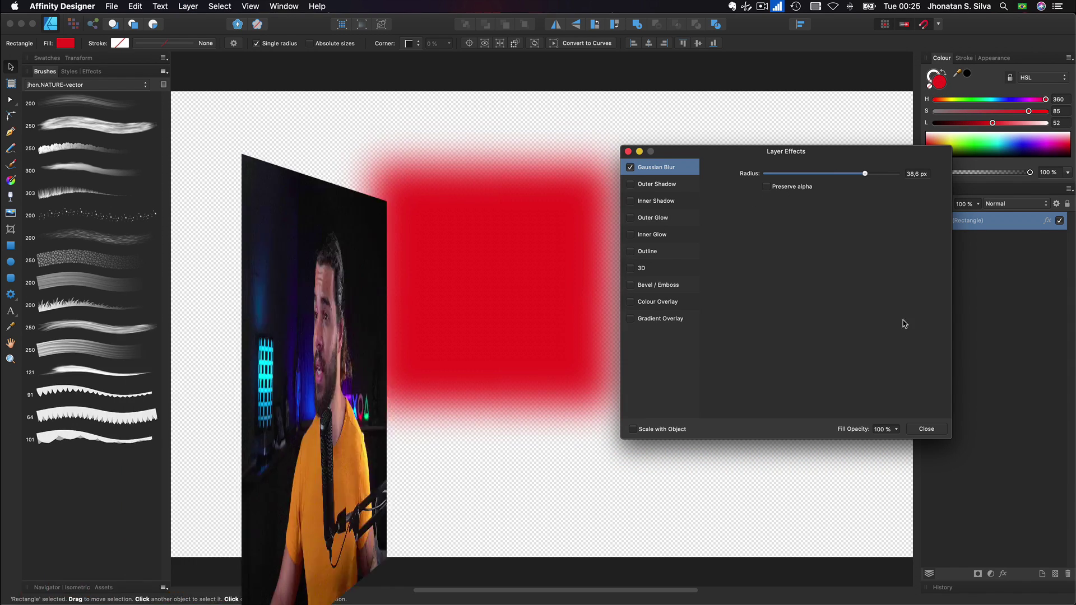
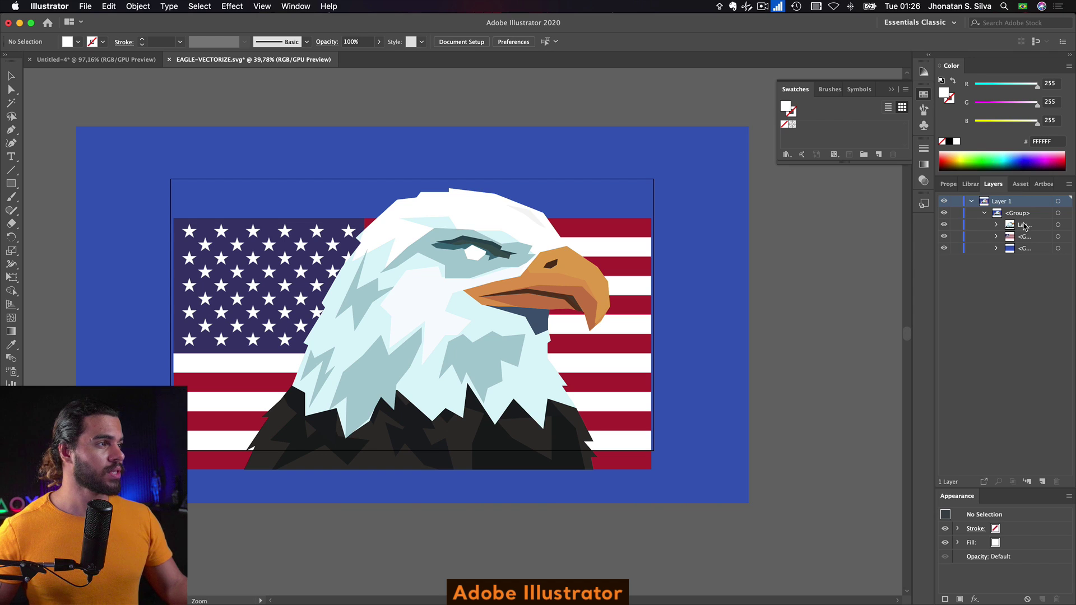
Switch to EAGLE-VECTORIZE.svg in Illustrator, select the whole eagle group, and add it as a single asset in a floating Asset Export panel
click(1024, 226)
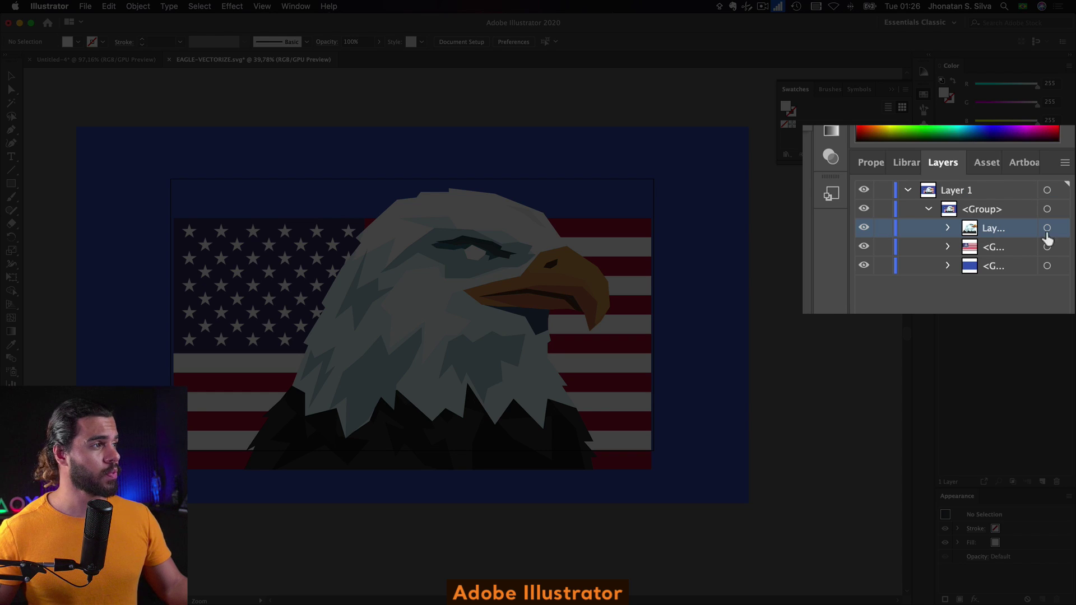
click(1058, 225)
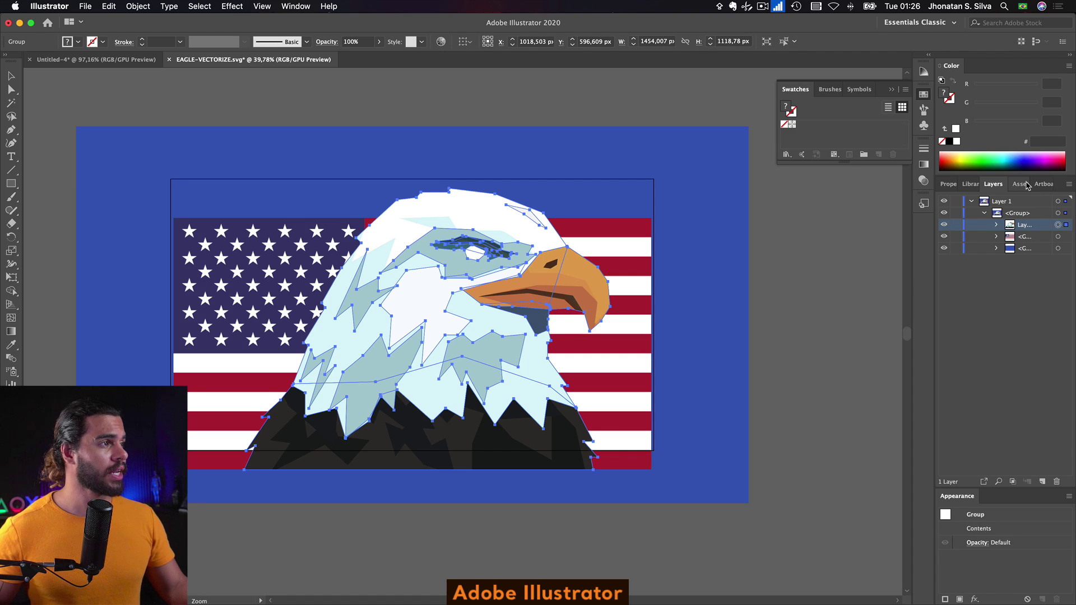
drag(1023, 186, 819, 227)
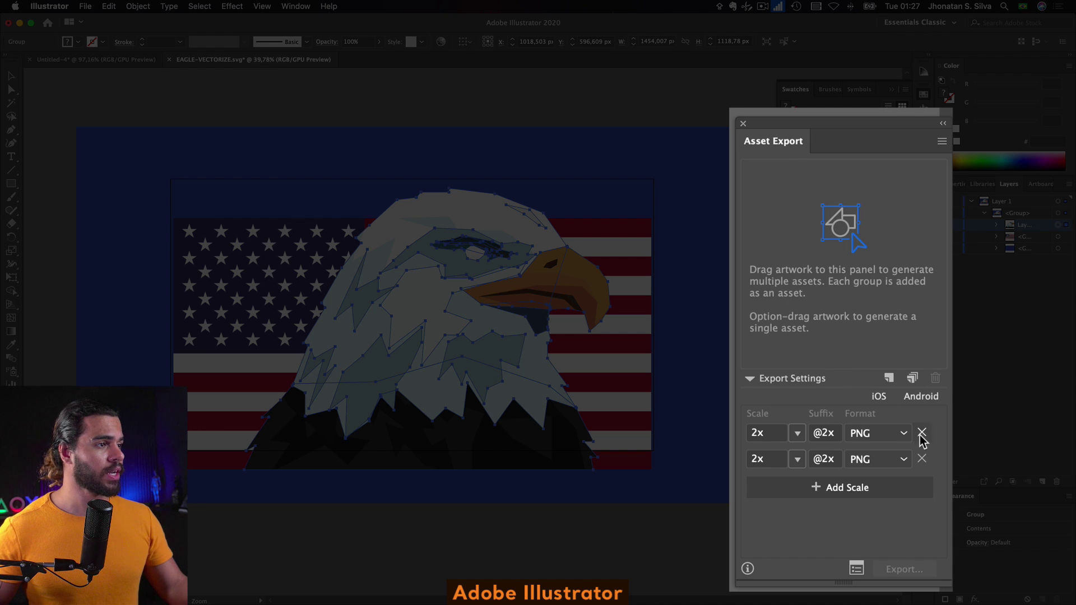
click(890, 379)
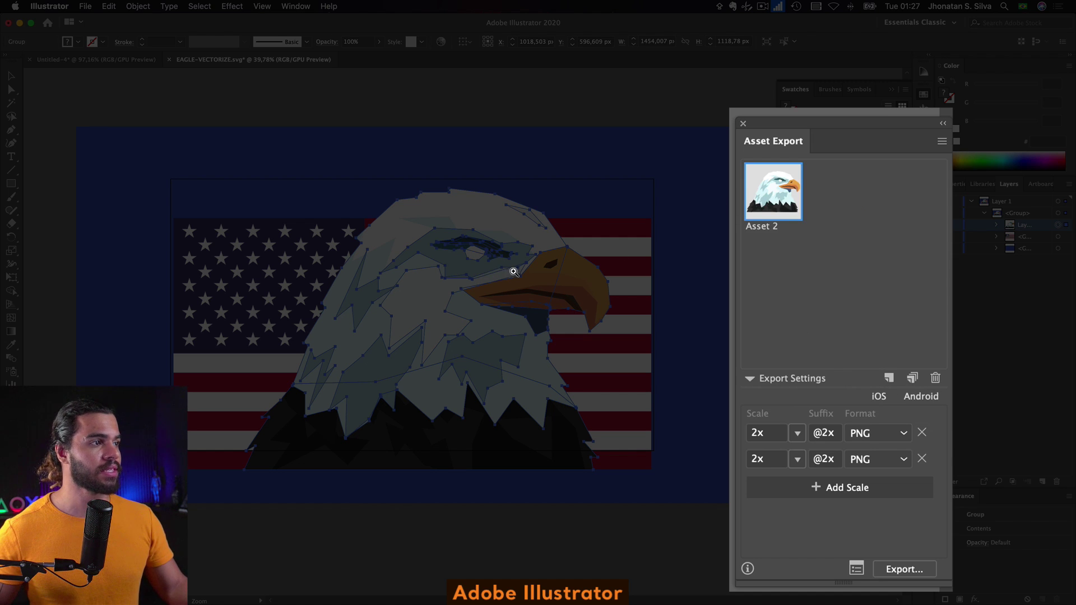
Expand the eagle group, select its orange beak subgroup, and add the beak as a separate export asset
click(998, 225)
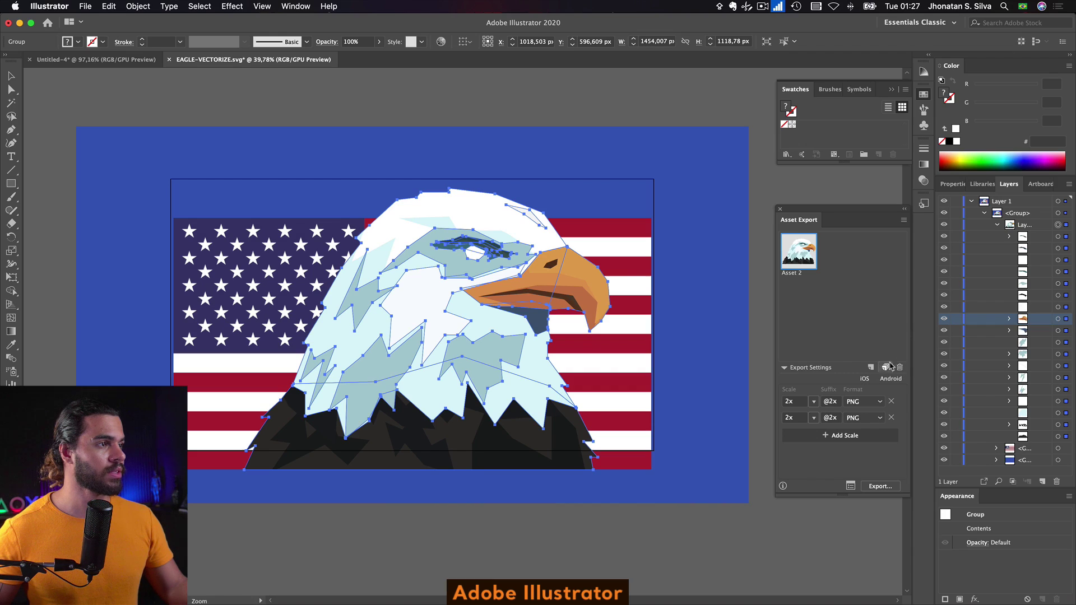
click(871, 368)
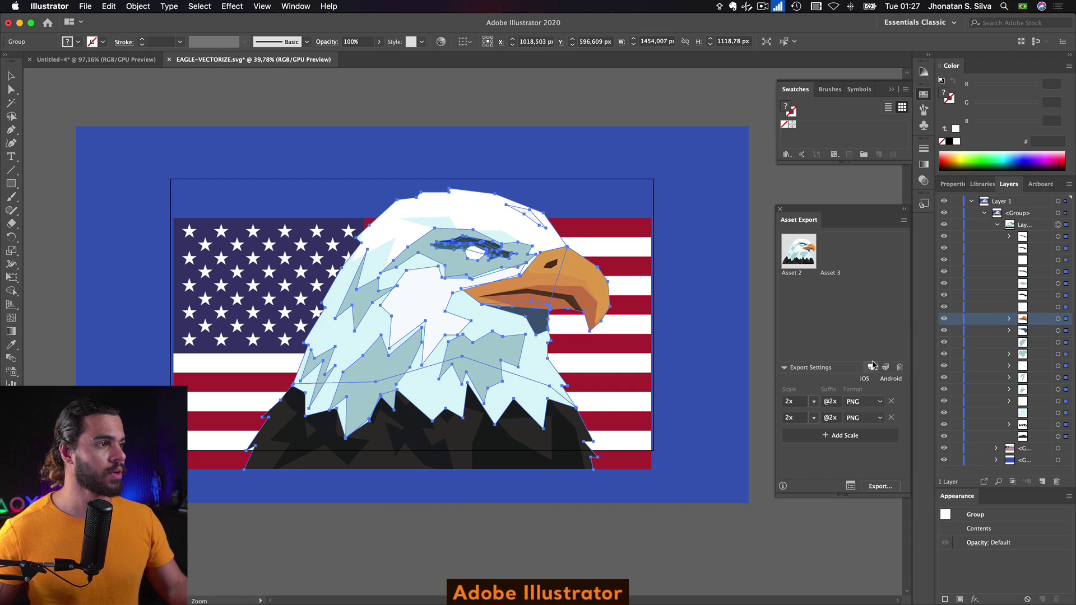
click(1058, 319)
click(872, 368)
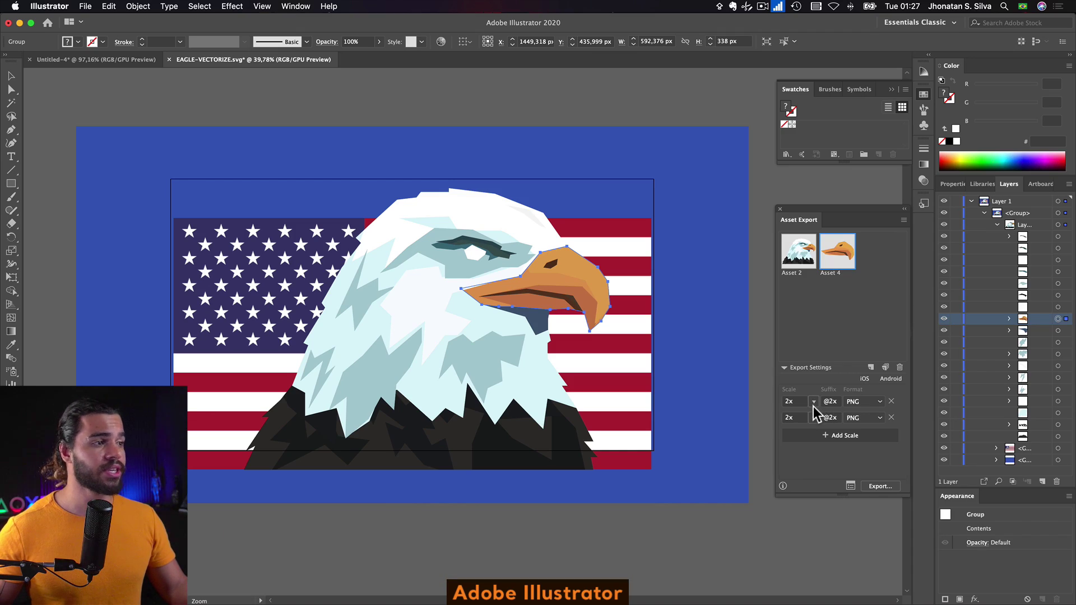
Set the first export scale to a width of 100 px and look through the other scale and file format options
click(813, 402)
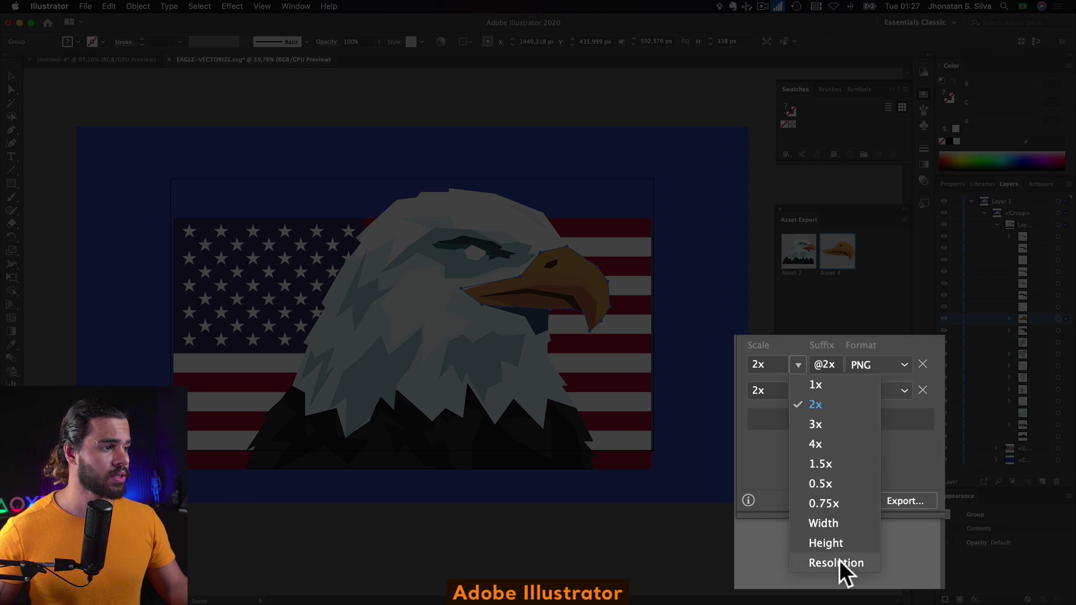
click(838, 526)
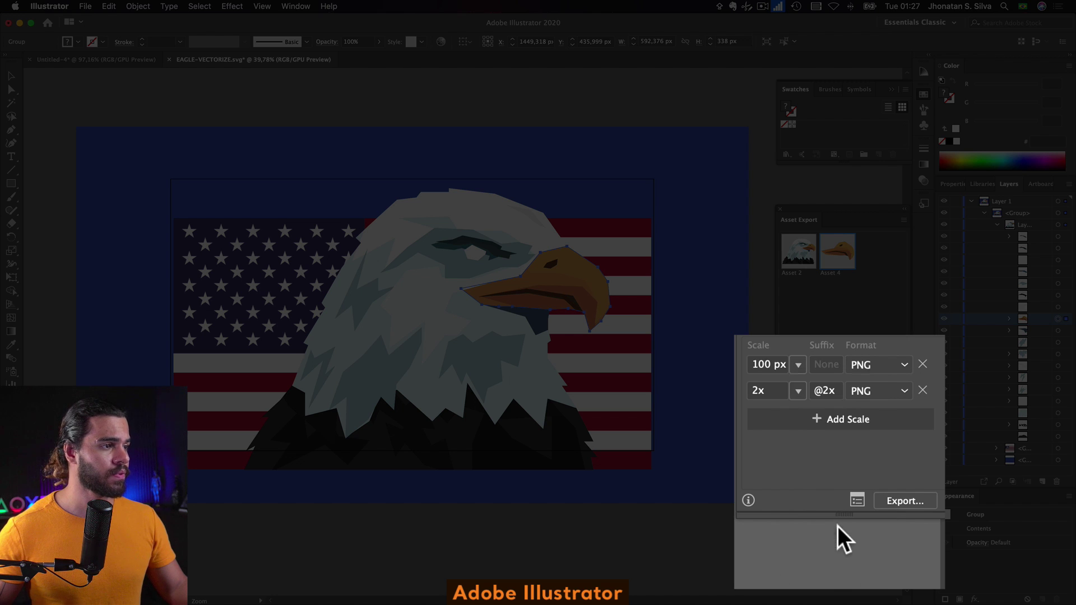
click(797, 391)
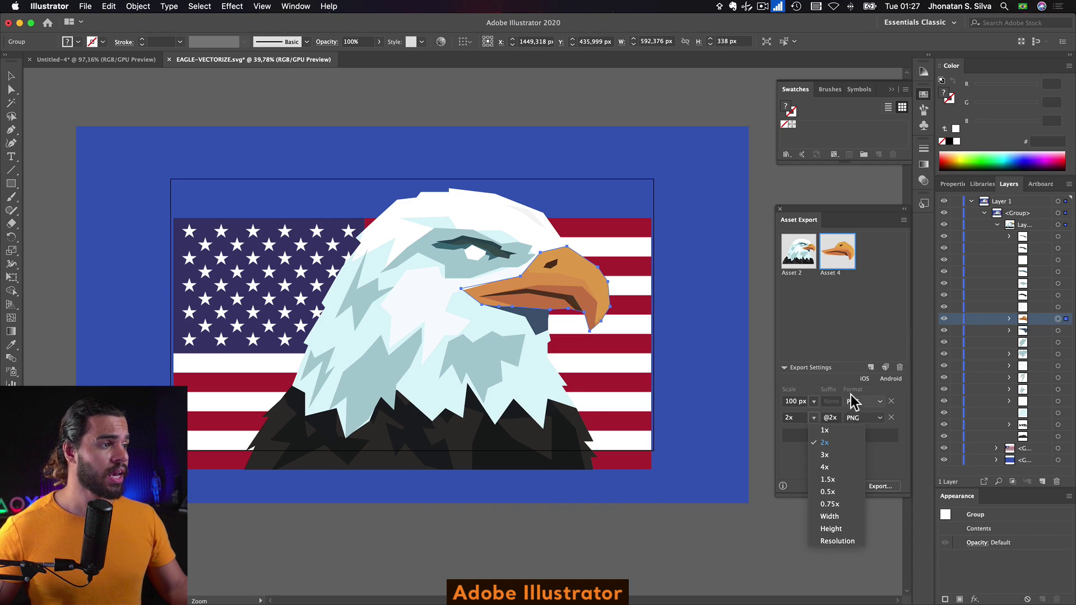
click(851, 395)
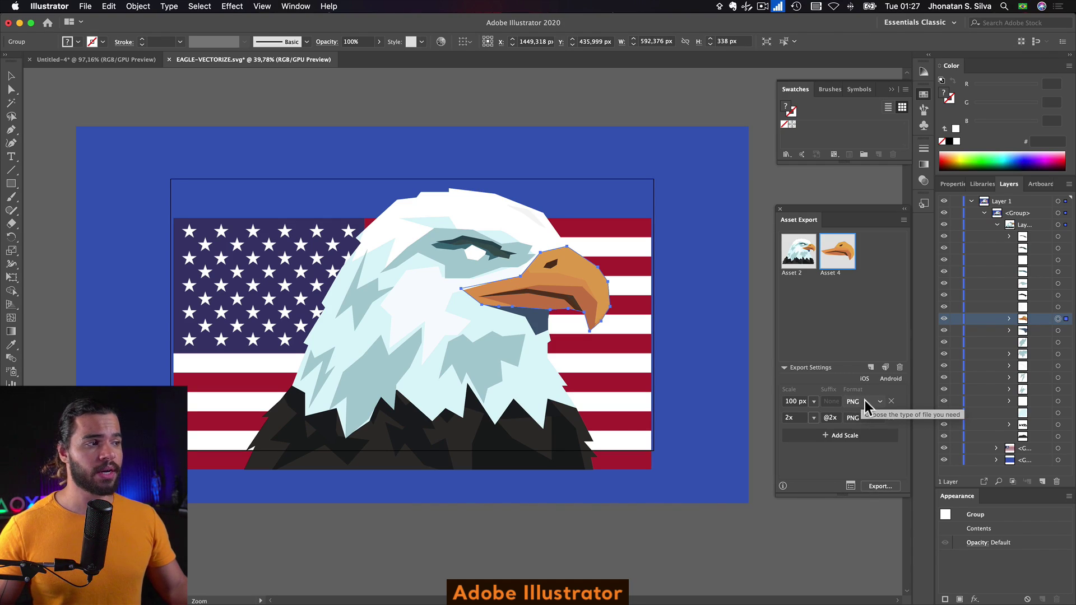
click(866, 400)
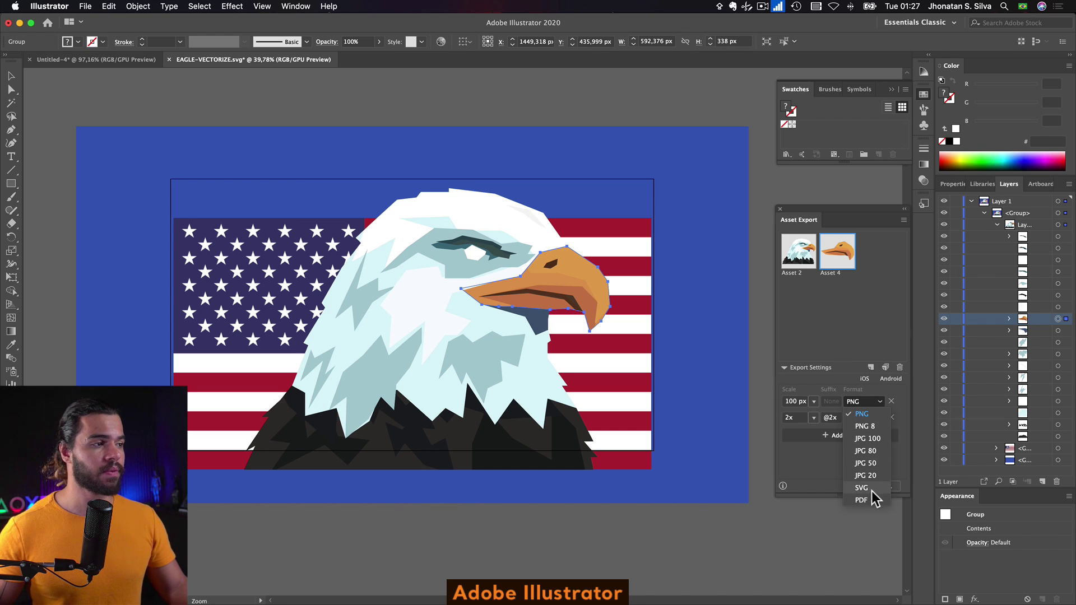
click(842, 352)
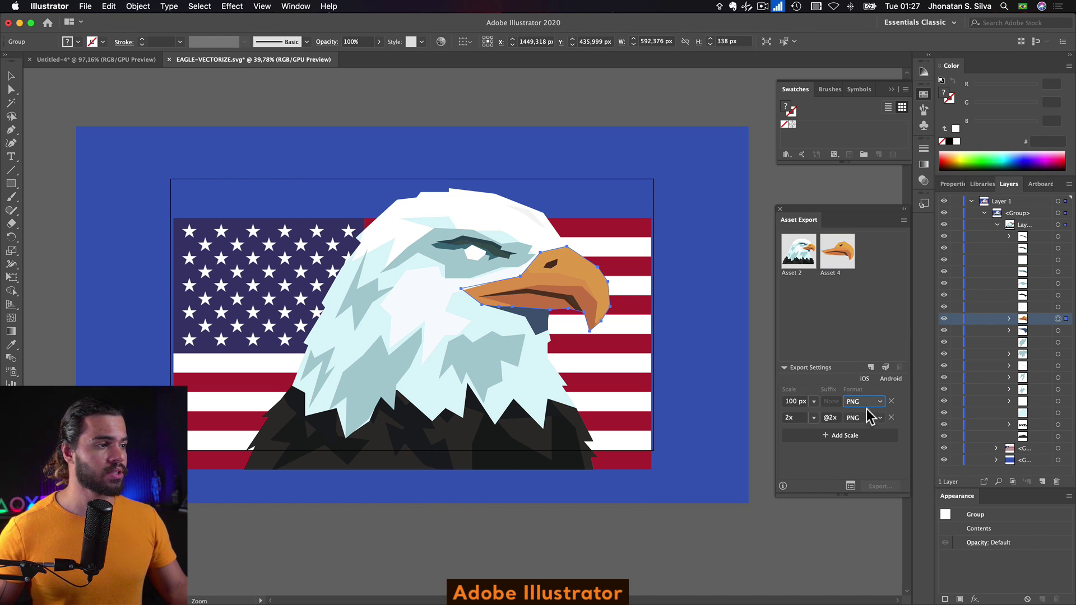
Add a 3x export scale, set the 2x scale's format to JPG 100, and select the beak asset
click(860, 436)
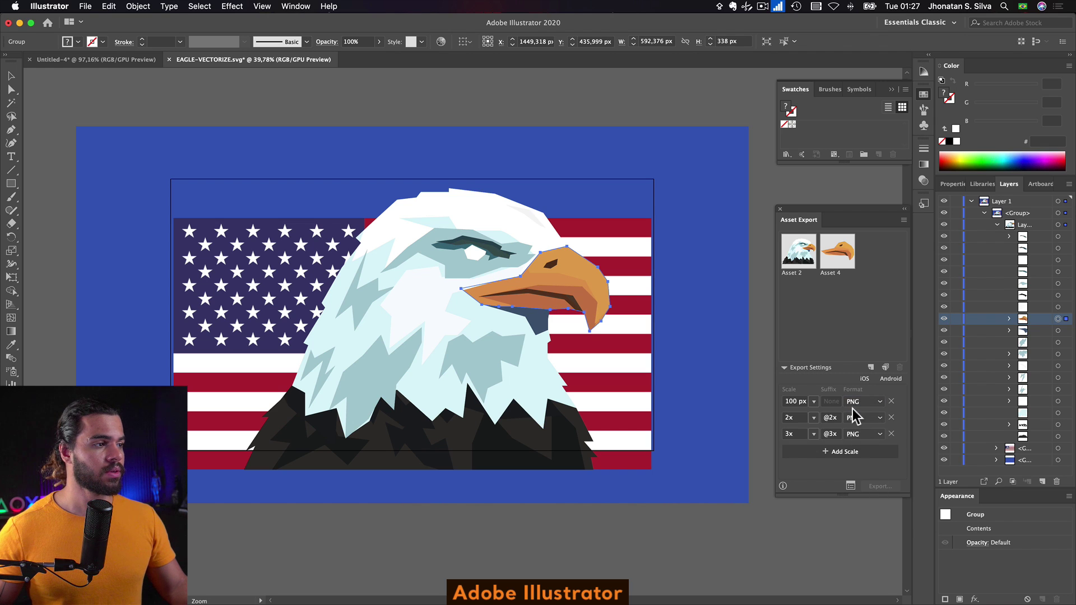
click(853, 418)
click(863, 459)
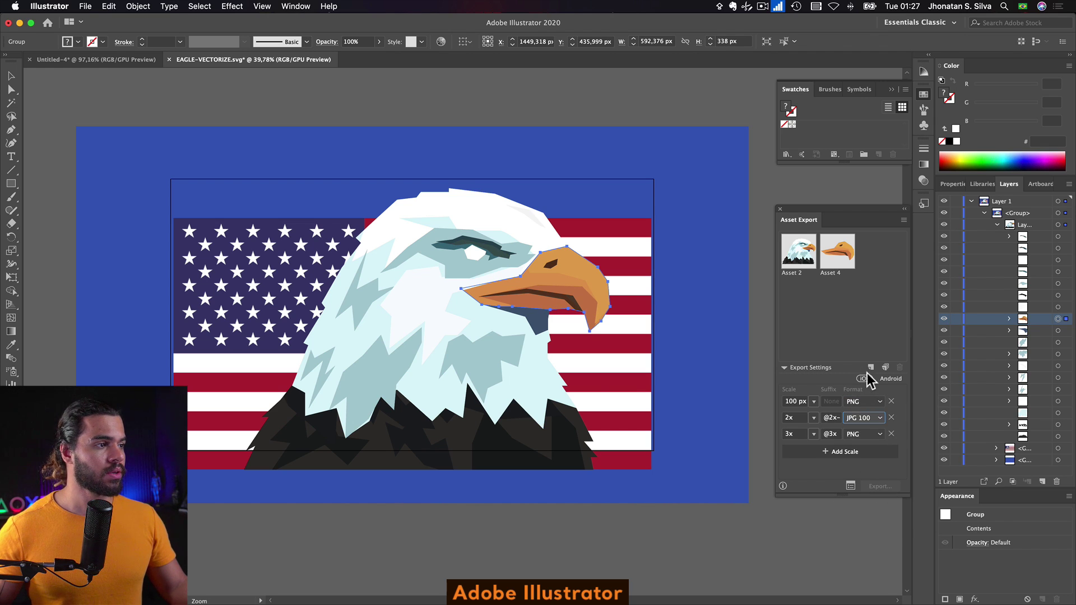
click(838, 253)
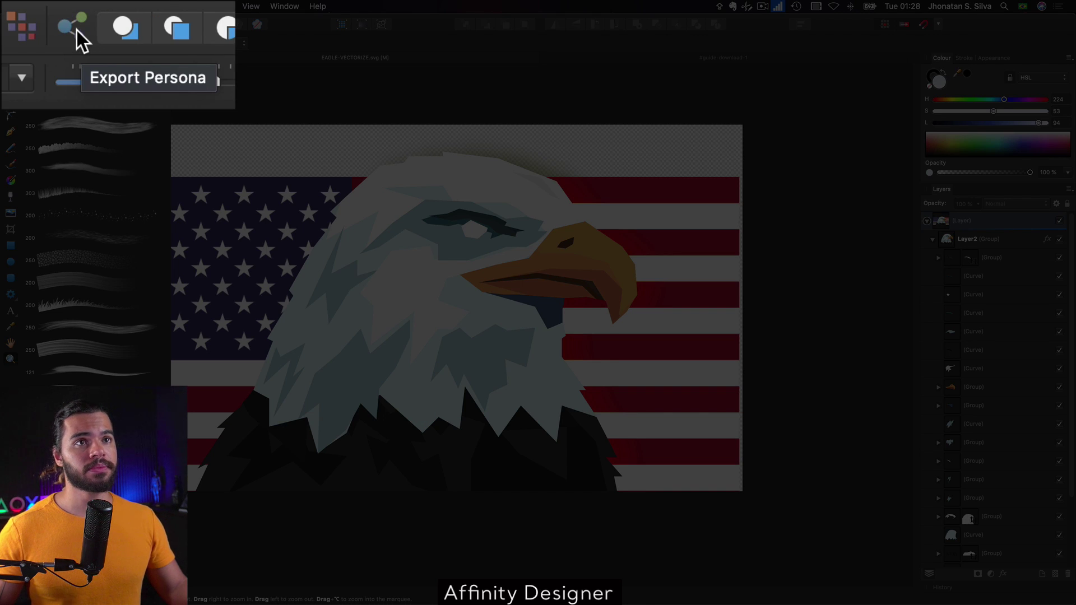
Switch to Affinity Designer, enter the Export Persona, and create a slice from the Layer2 eagle group
click(93, 23)
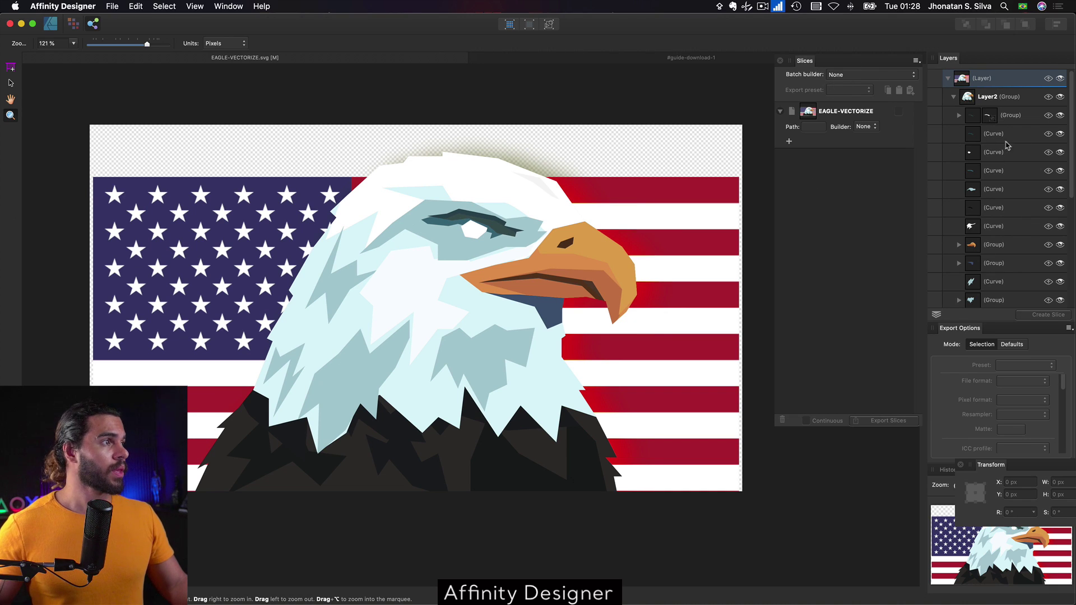
click(986, 100)
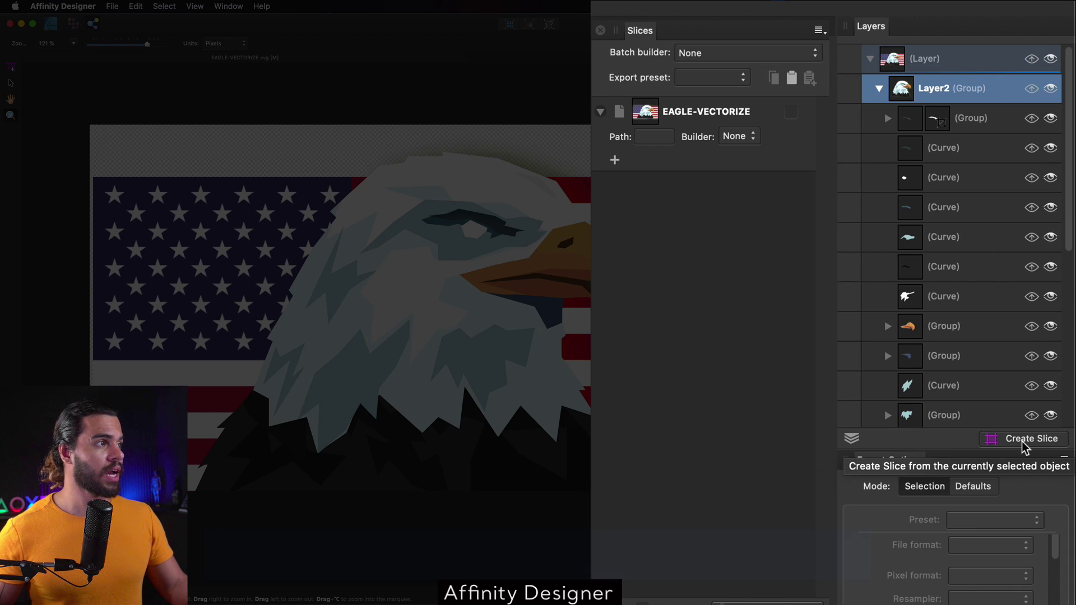
click(1042, 317)
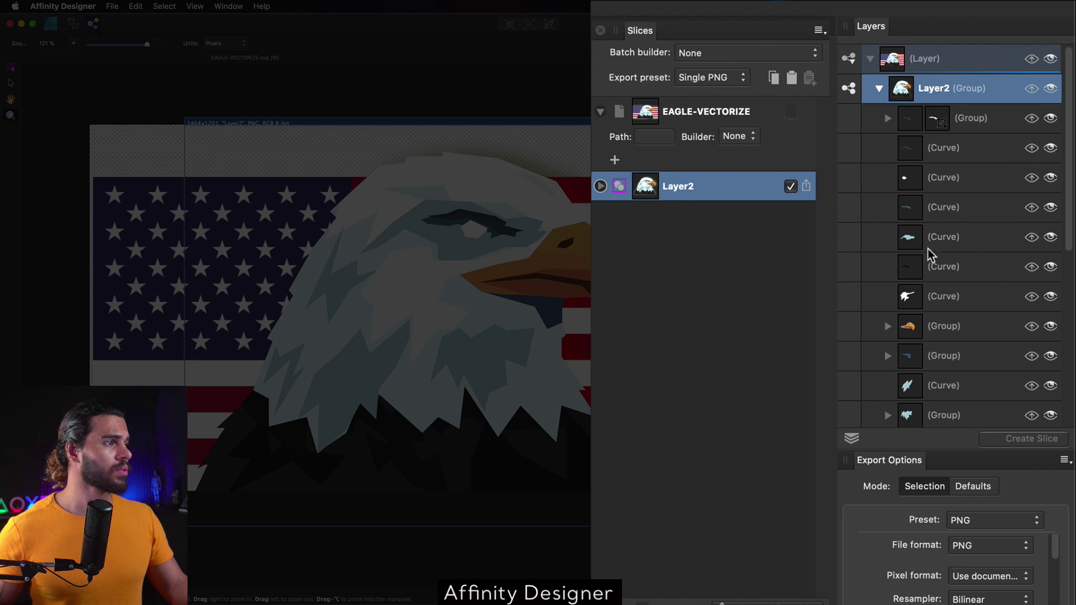
Create a slice from the orange beak group inside Layer2, and select the Layer2 slice
scroll(930, 255, down, 1)
click(957, 305)
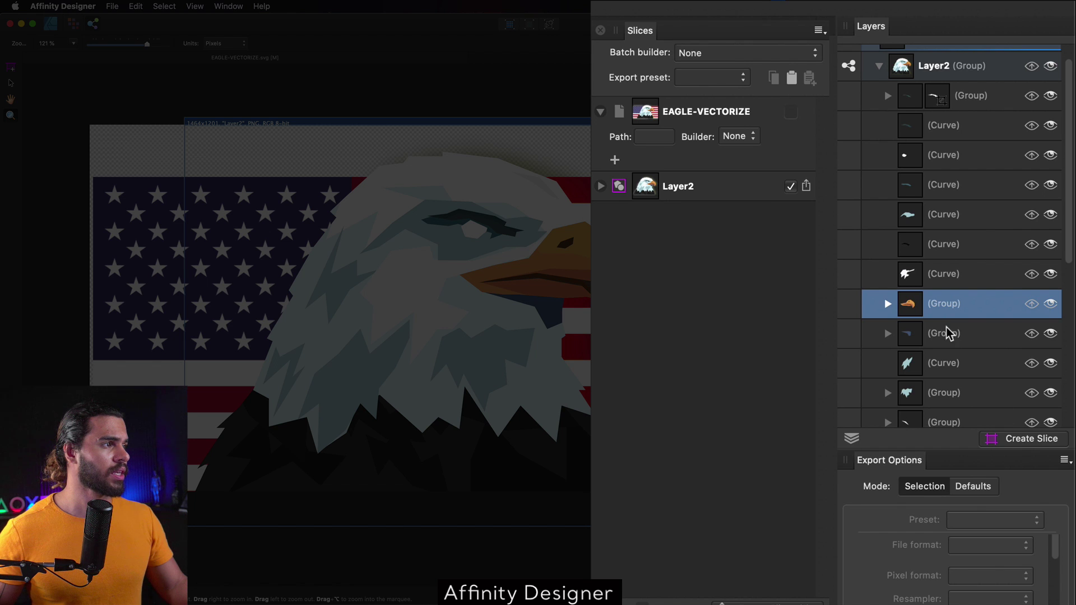
click(1011, 438)
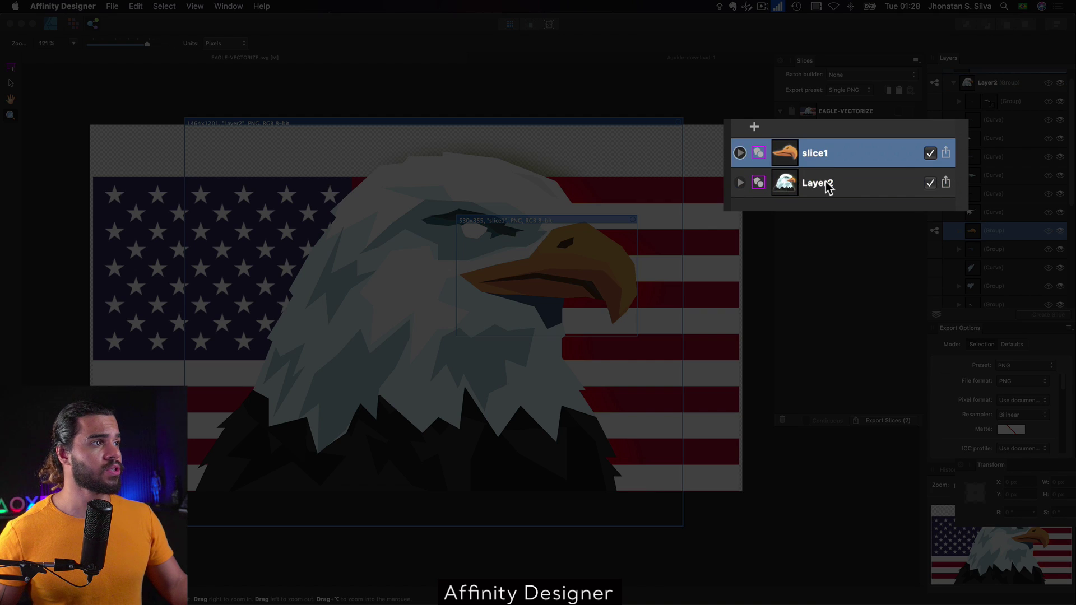
click(829, 187)
click(827, 162)
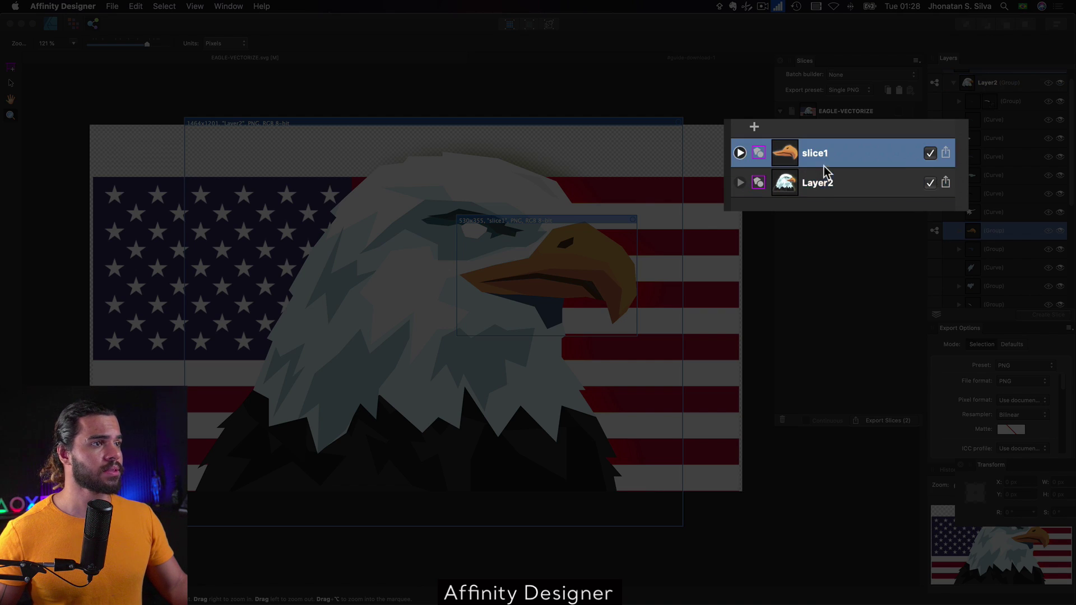
click(827, 185)
Expand the Layer2 slice's export settings and look through the available scale options for its PNG
click(740, 183)
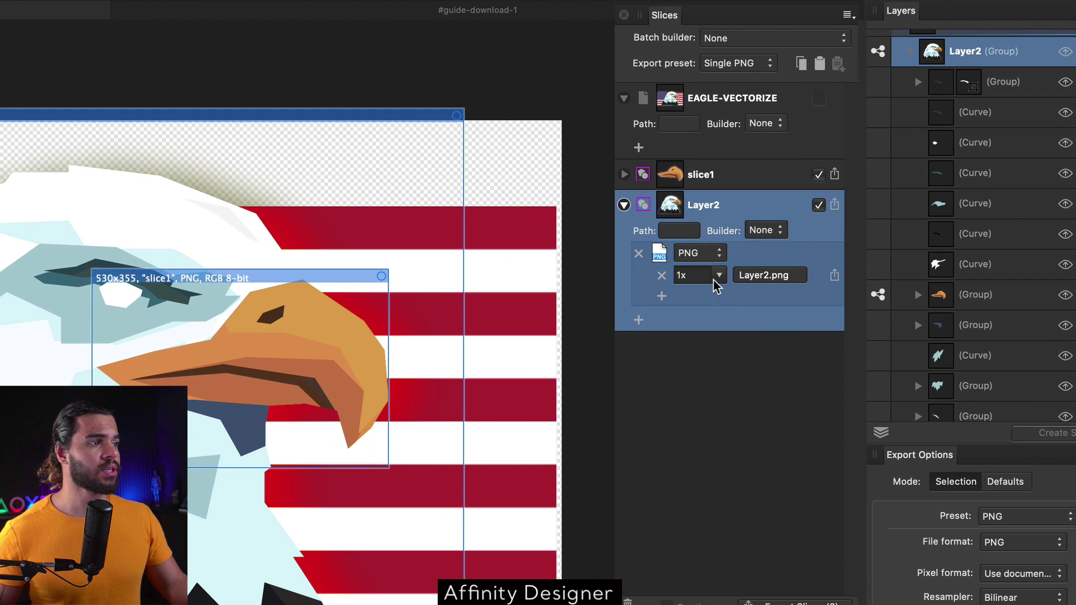
click(838, 219)
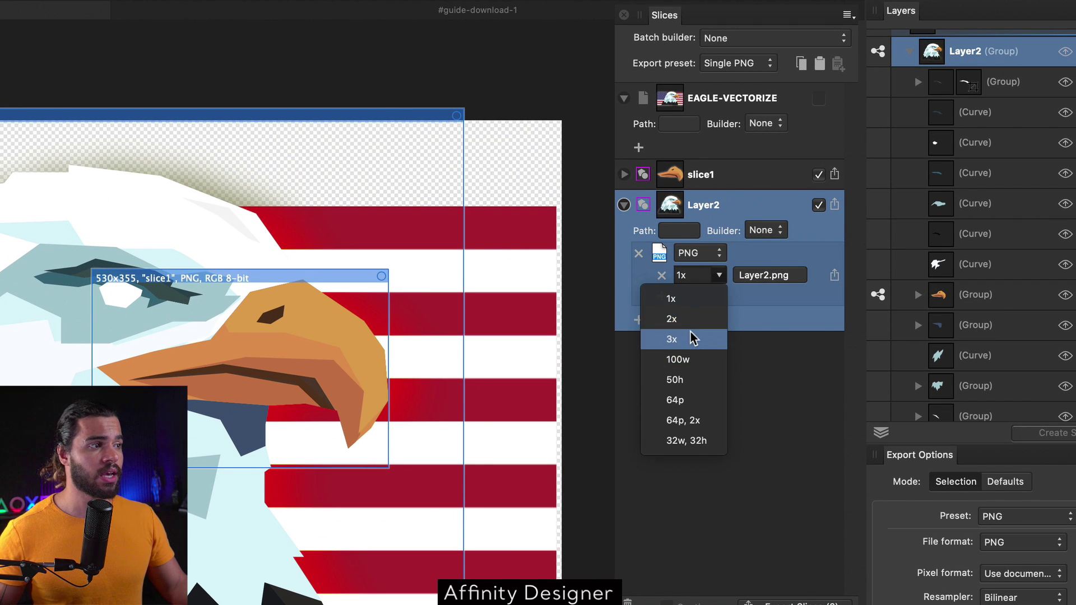
click(698, 280)
click(718, 280)
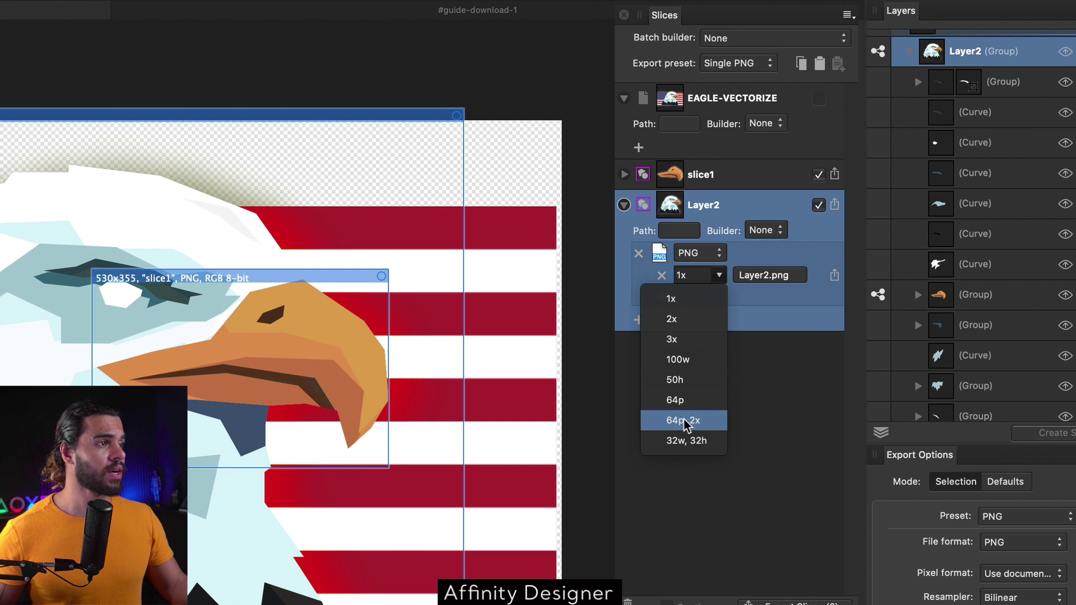
click(756, 352)
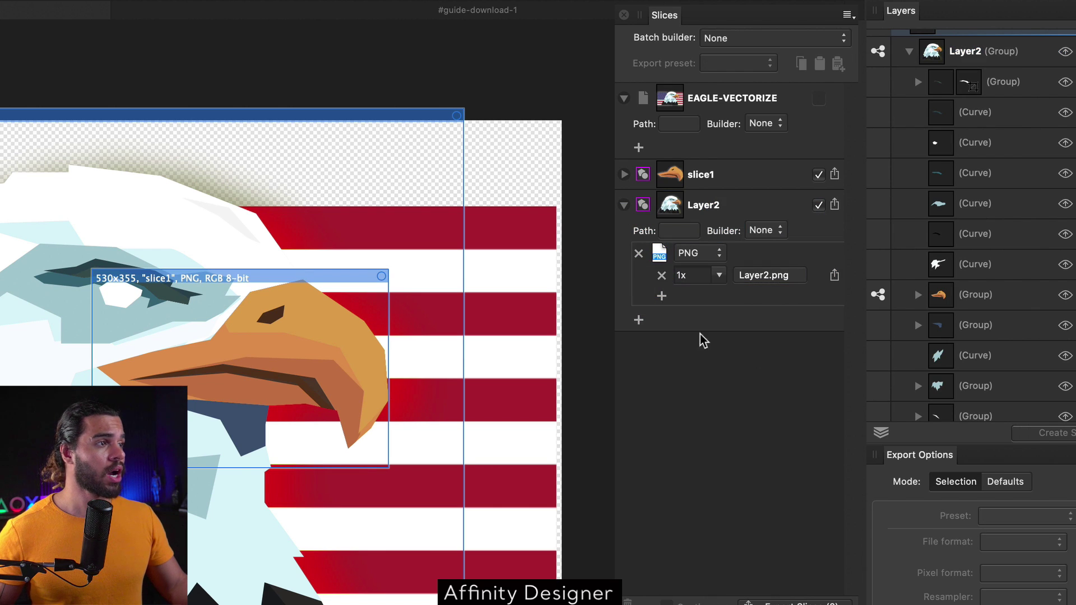
Add a second 1x PNG export to the Layer2 slice and look through the available file formats
click(639, 321)
click(693, 323)
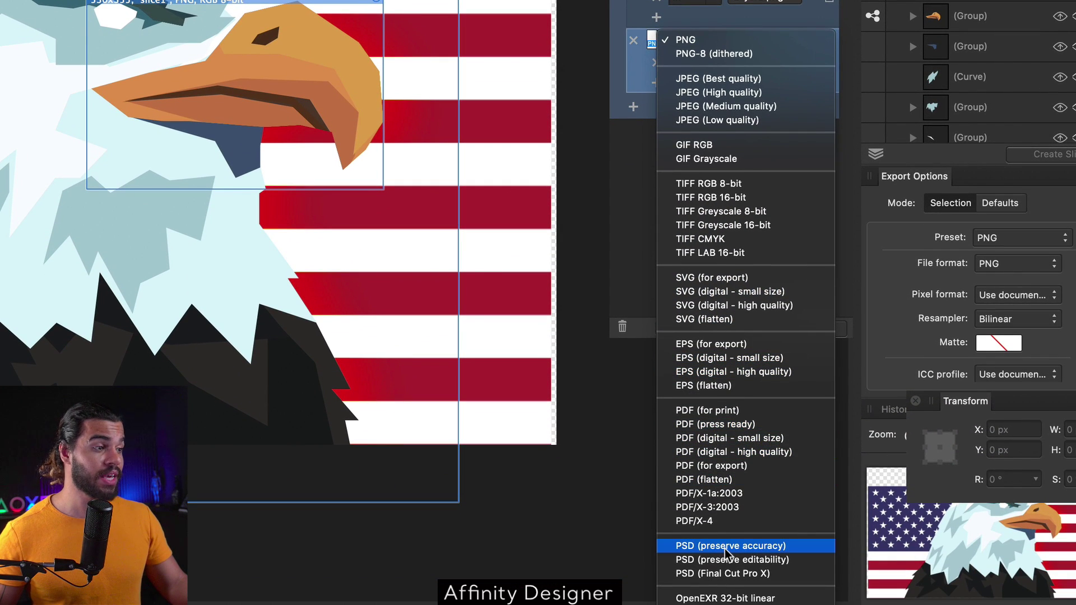
scroll(725, 547, down, 1)
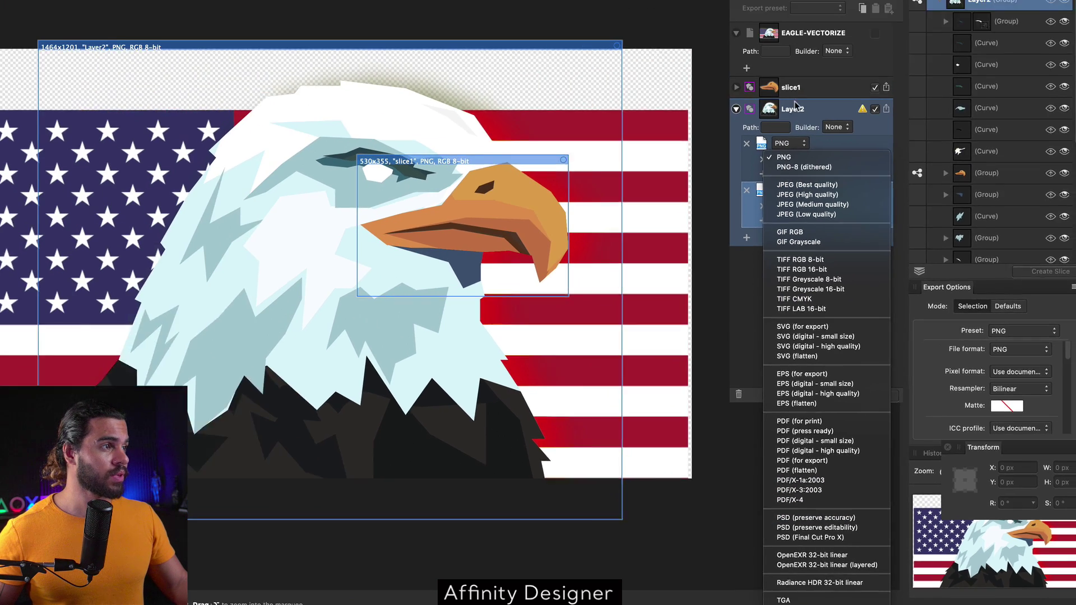
click(864, 192)
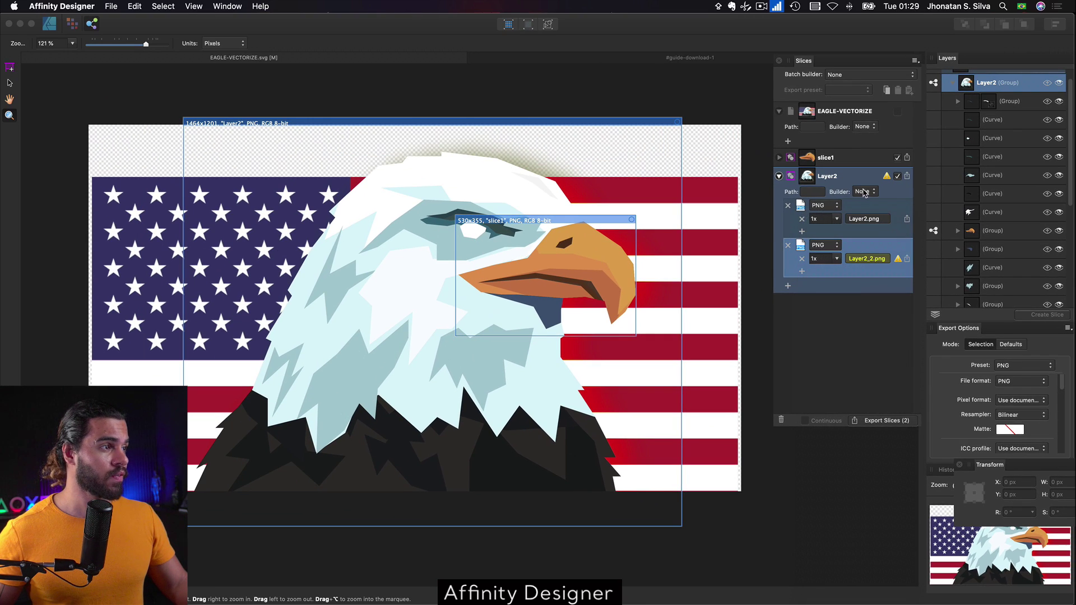
Customize the second PNG's file name as "object-" followed by the slice name, removing the scale suffix
click(872, 260)
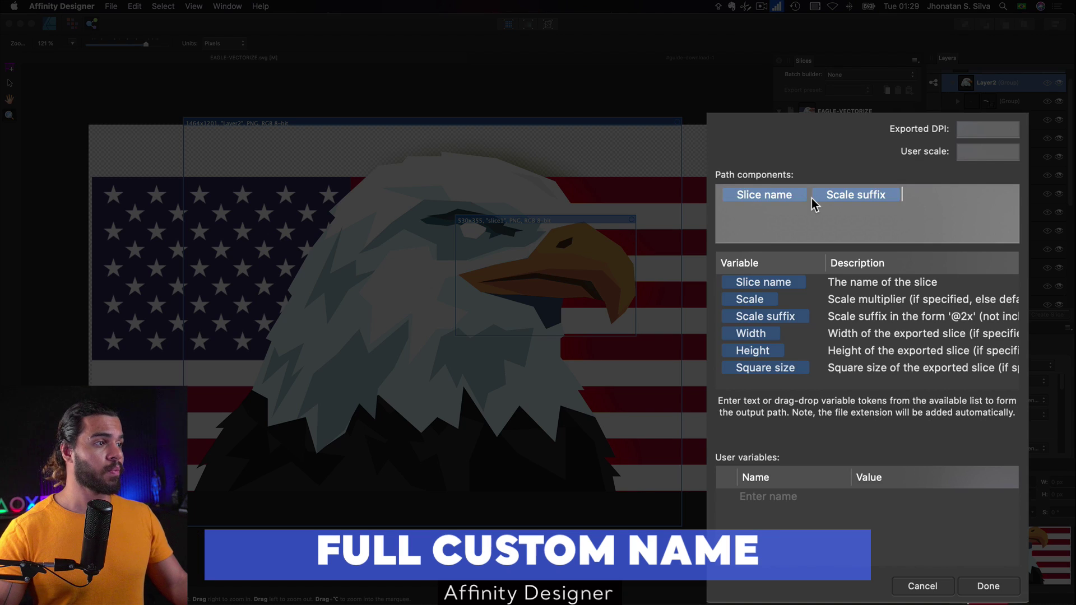
key(BackSpace)
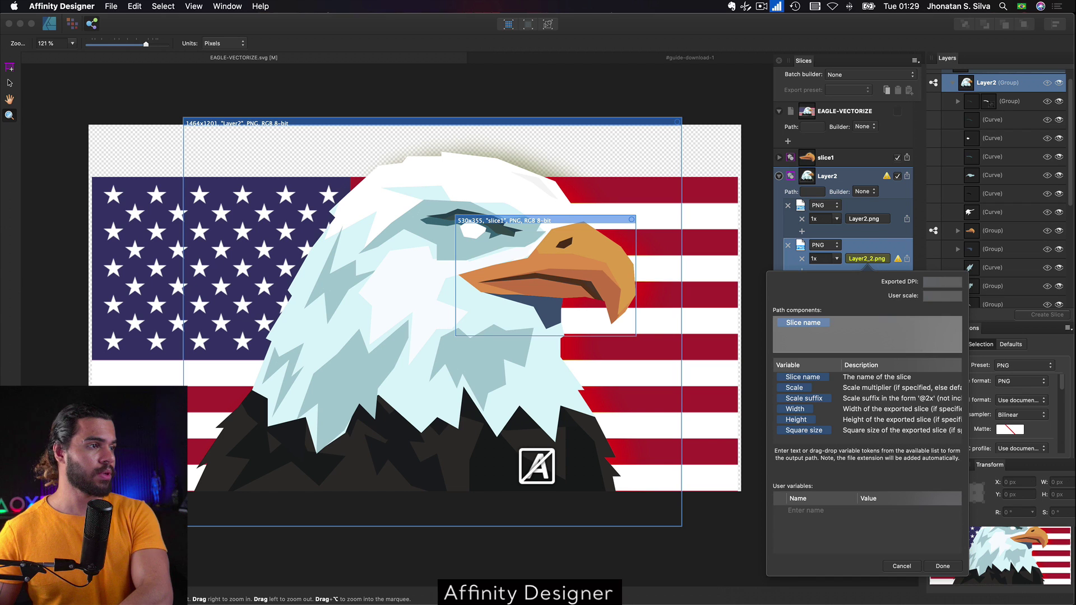
key(Return)
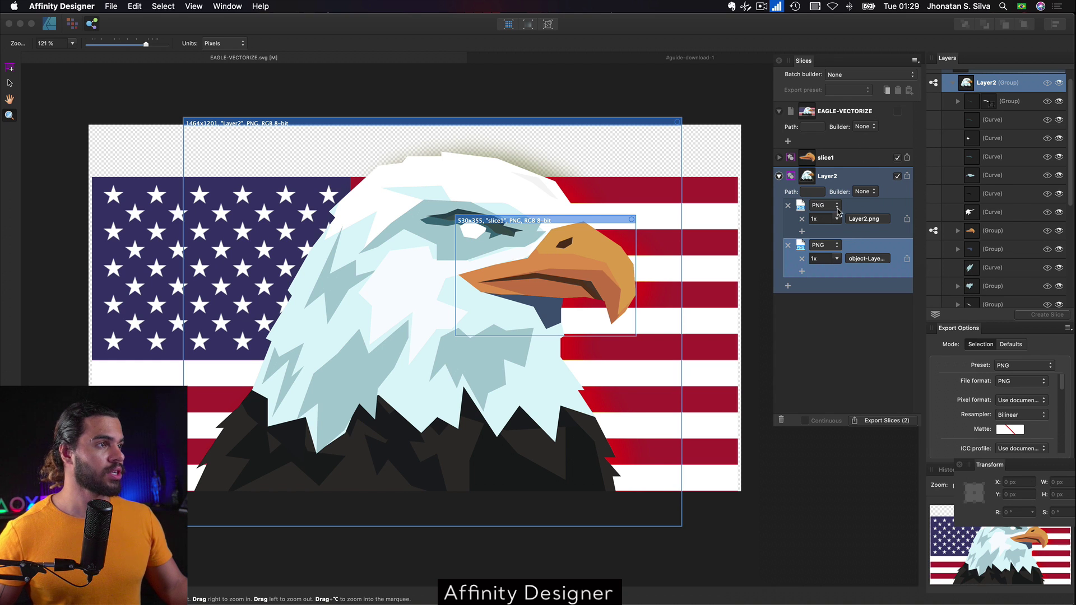
Rename the Layer2 slice as EAGLE and check the name components of its second export file
double_click(835, 177)
key(Caps_Lock)
text(EAGL)
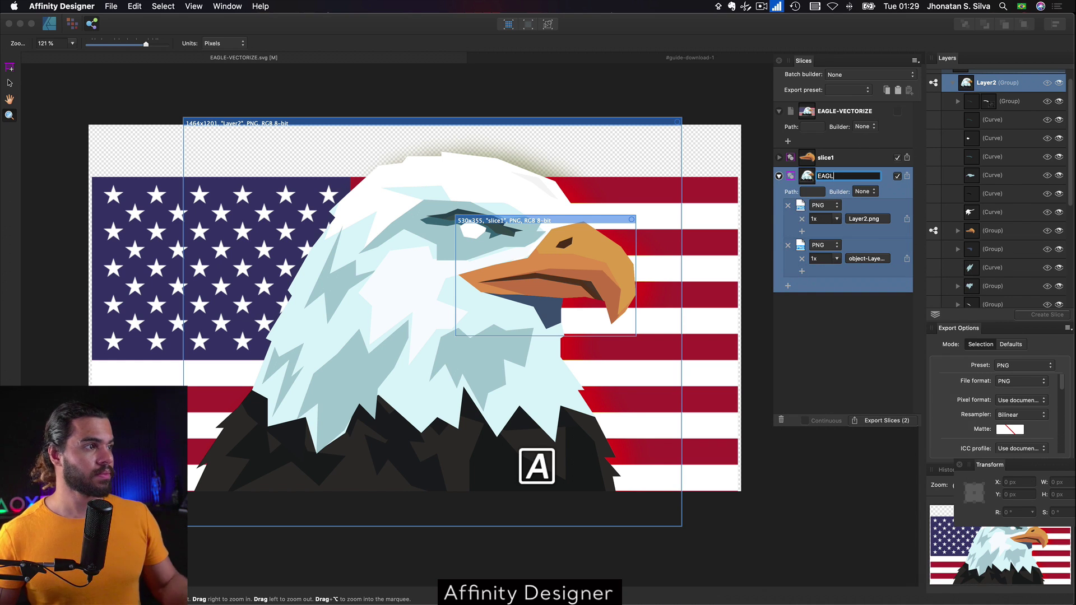
text(E)
key(Return)
click(869, 258)
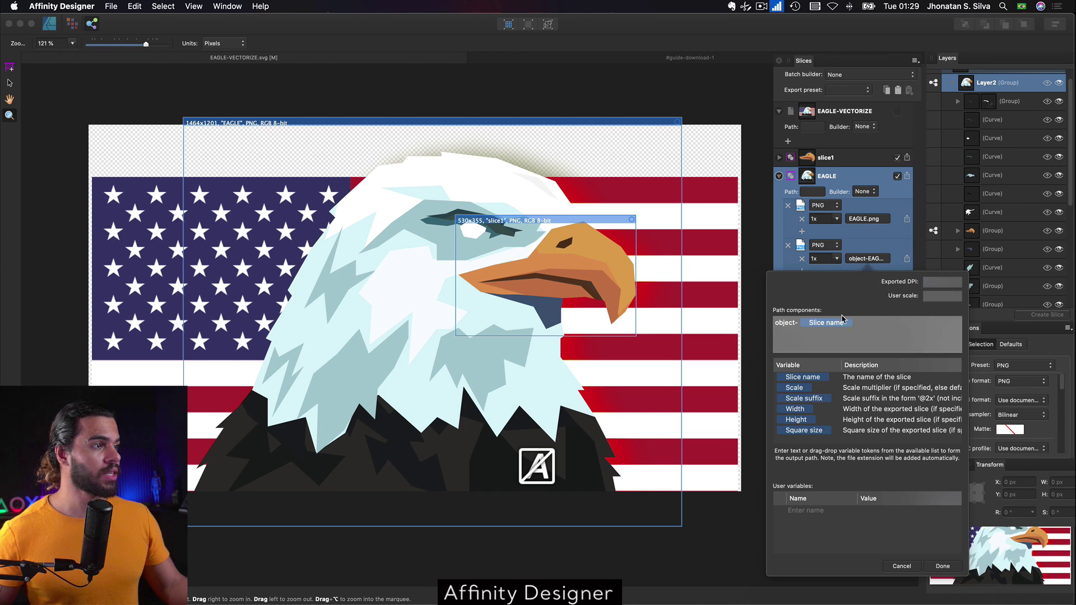
key(Return)
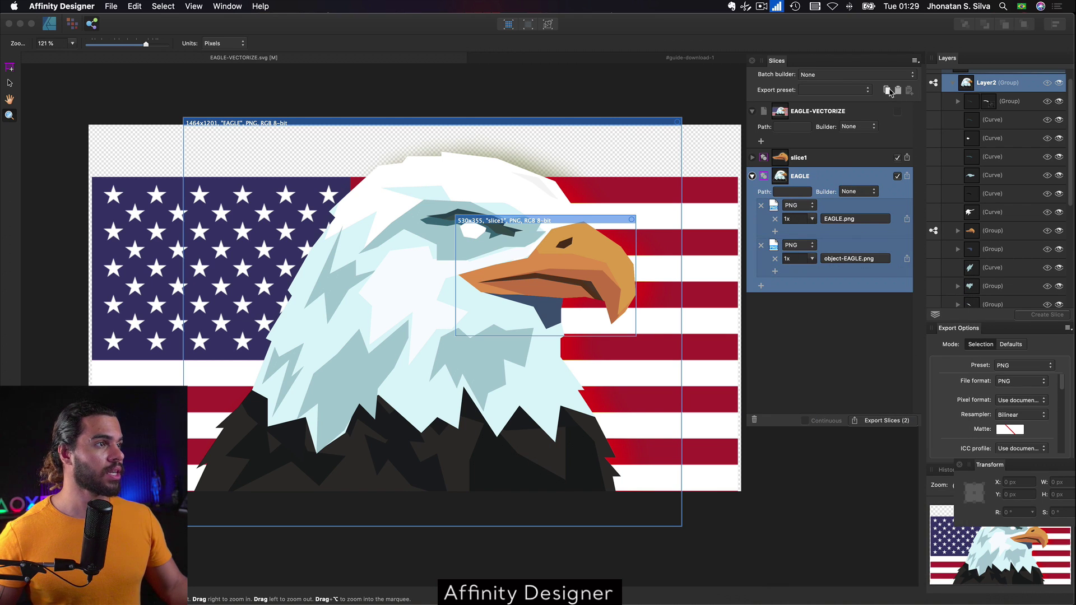
Copy the EAGLE slice's export setup to the beak slice and rename slice1 as BEAK
click(797, 164)
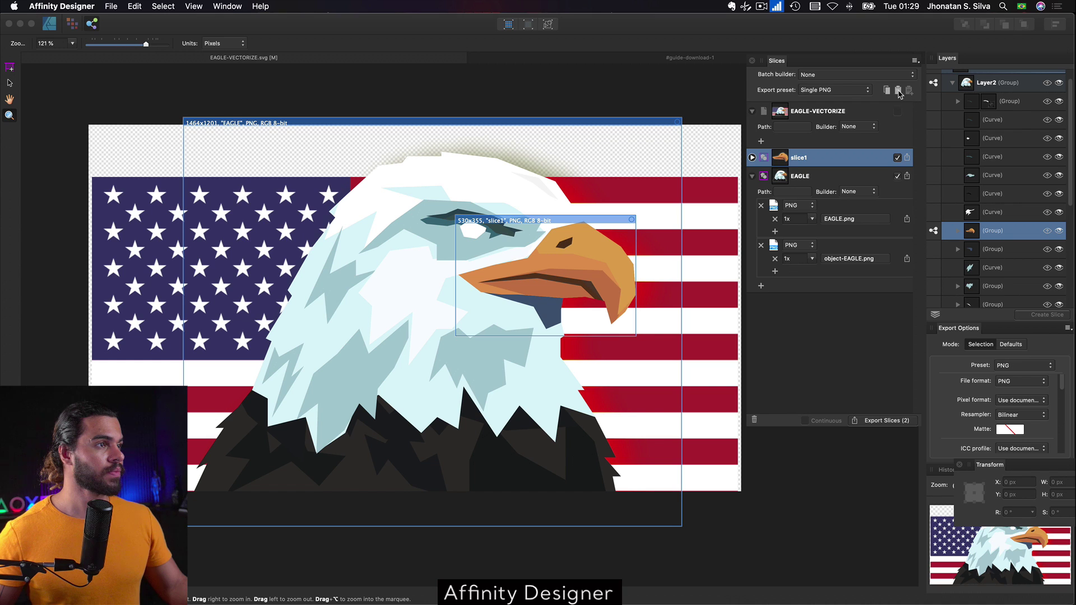
click(752, 158)
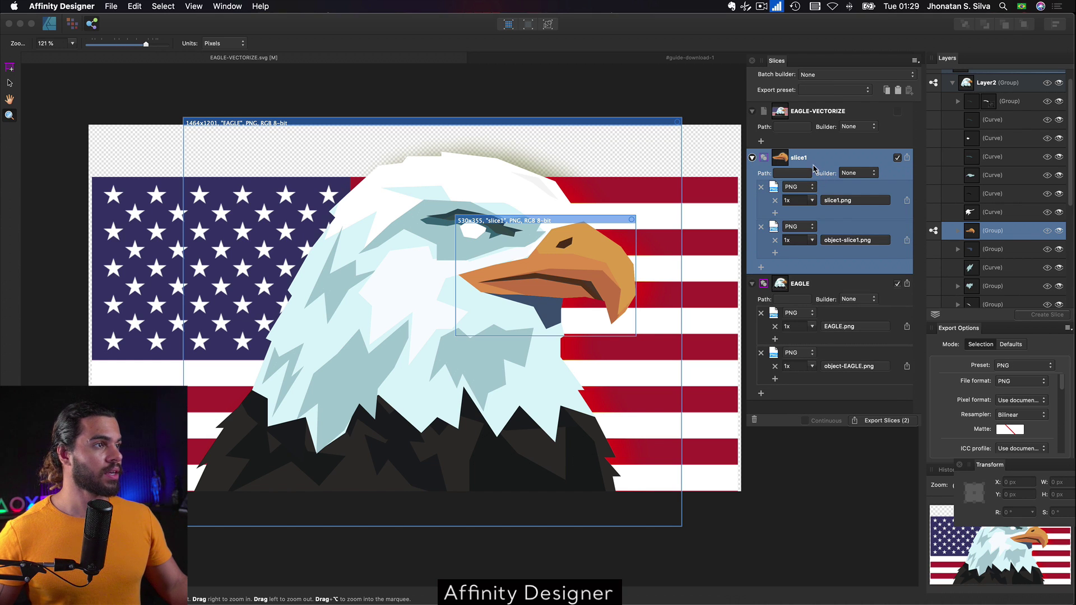
double_click(806, 159)
text(B)
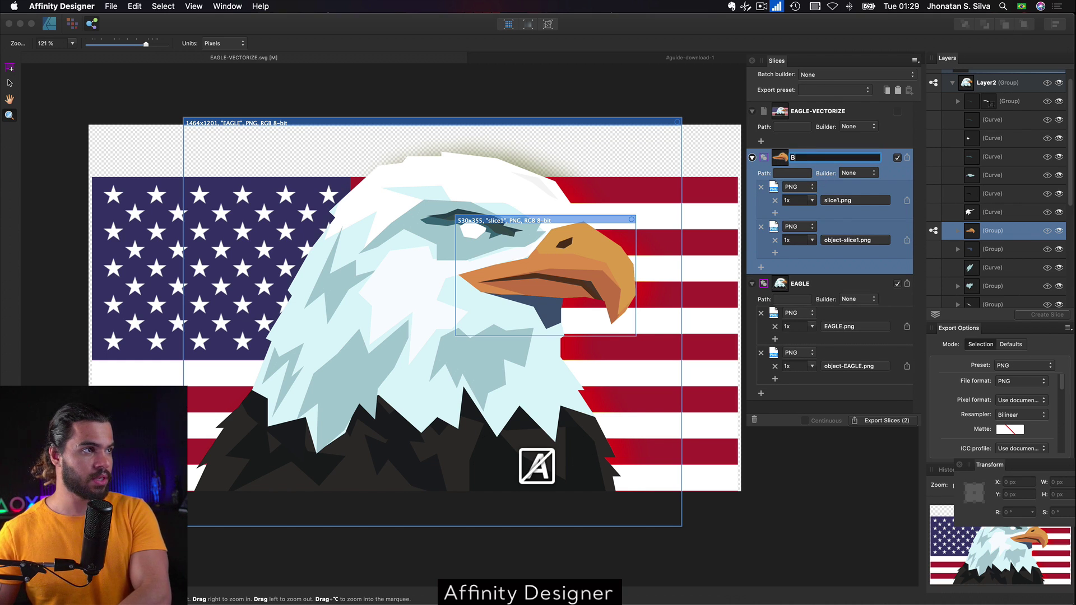
text(EAK)
key(Return)
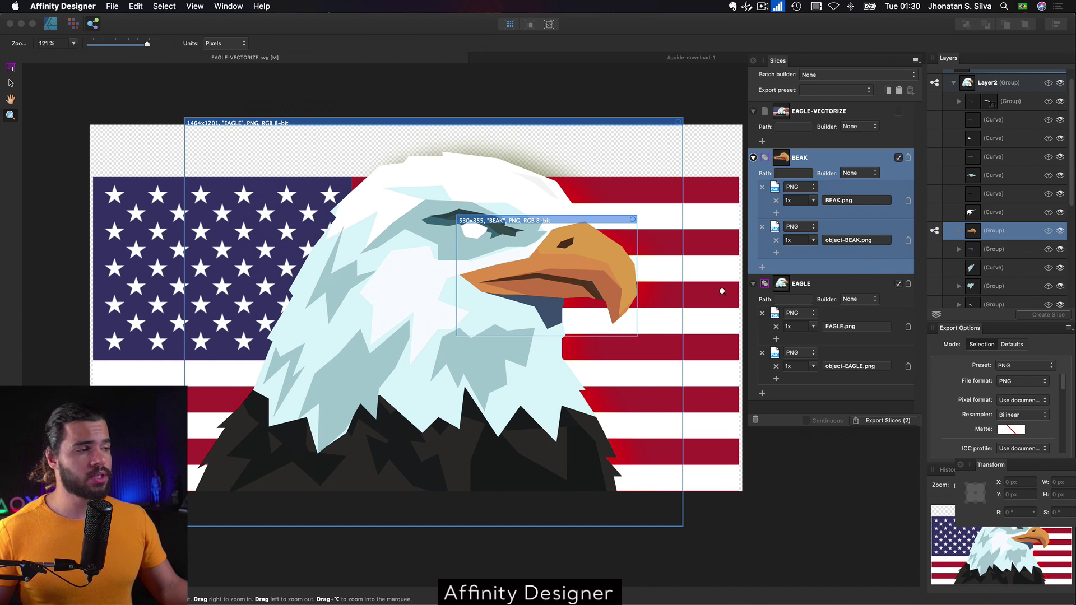
Export both slices into the EXAMPLE folder and enable continuous export
click(876, 421)
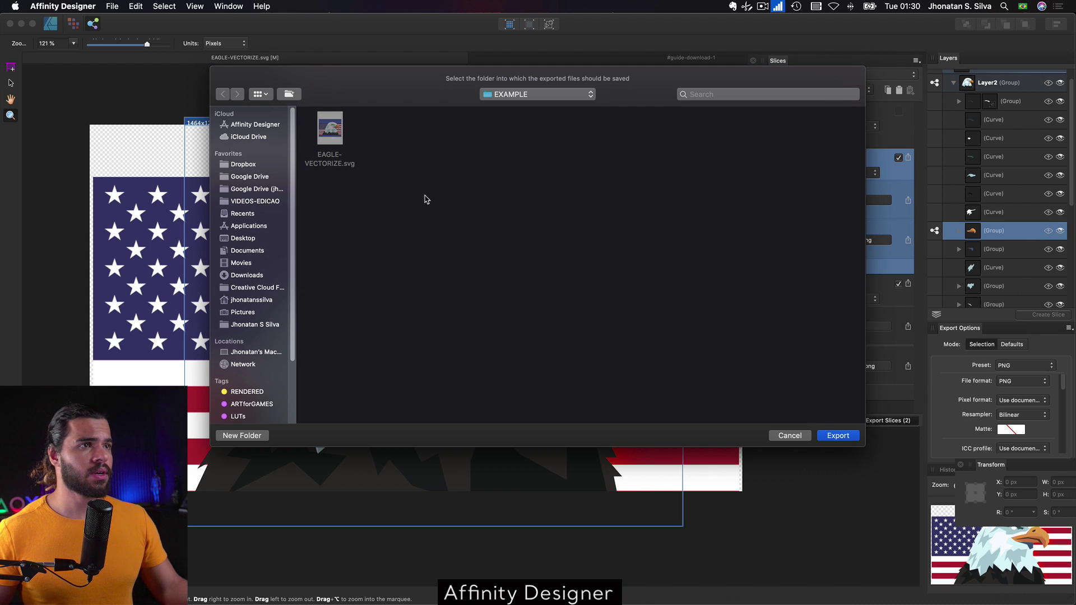
click(828, 437)
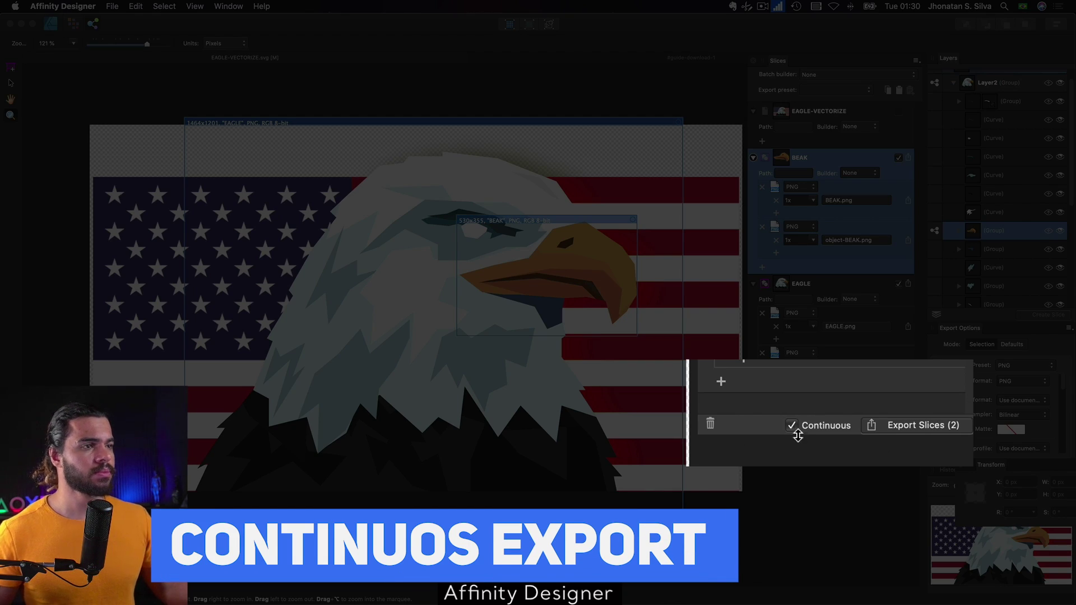
Switch to the EXAMPLE folder in Finder, move its window aside, and preview the exported eagle and beak images
key(ctrl+Up)
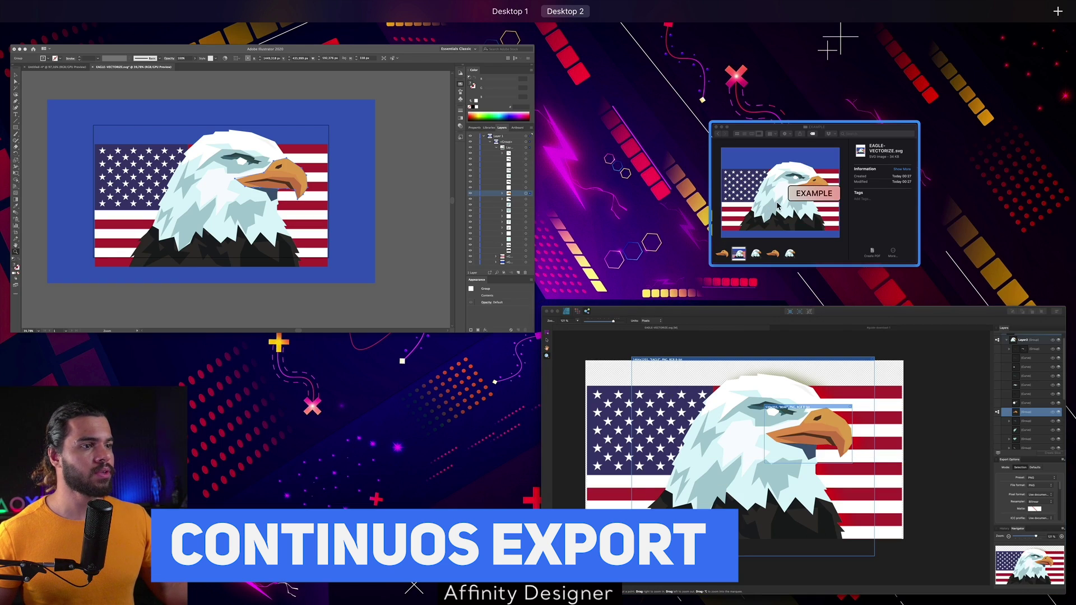
click(733, 241)
click(476, 443)
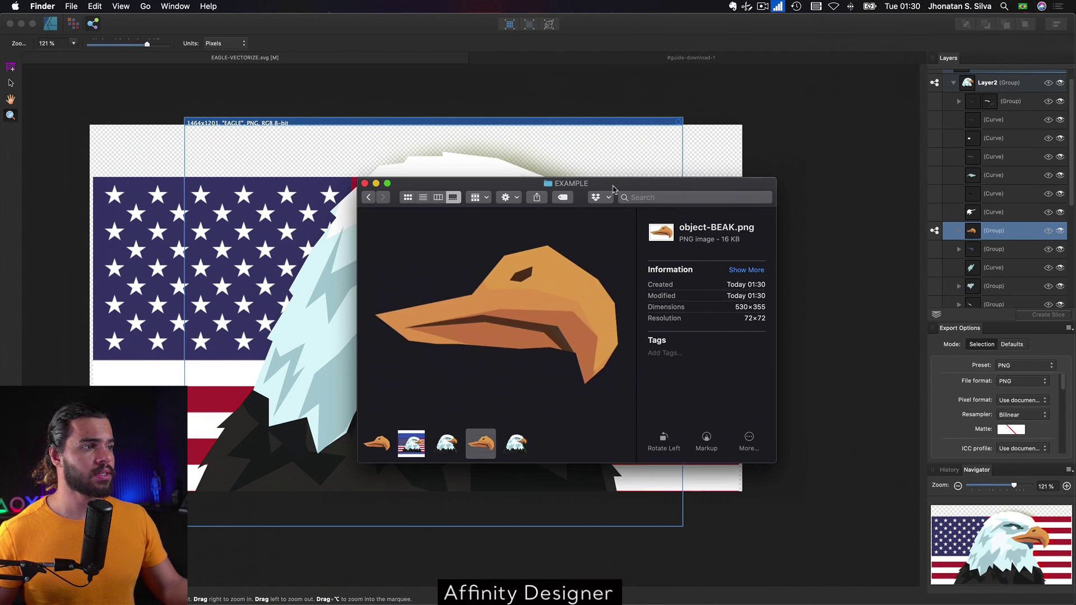
drag(607, 182, 871, 144)
click(710, 410)
click(740, 408)
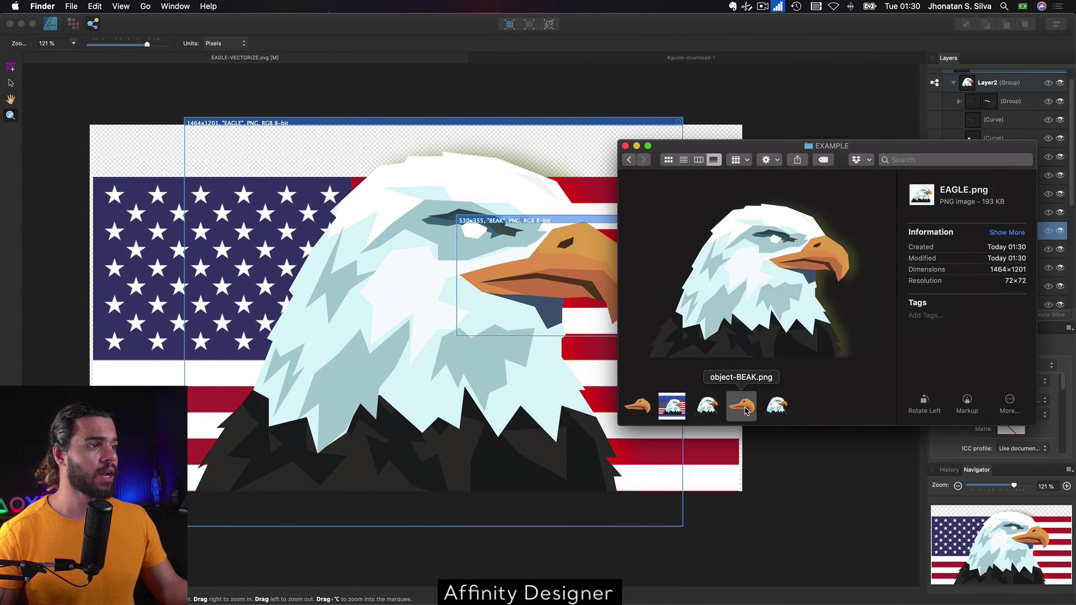
key(Left)
key(Left)
key(Left)
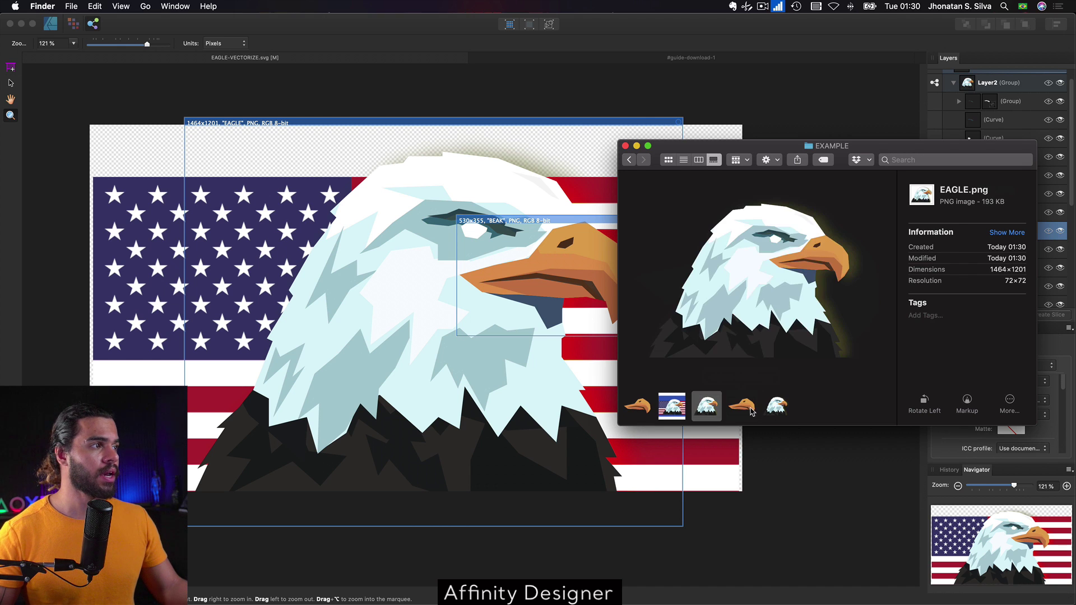
click(743, 404)
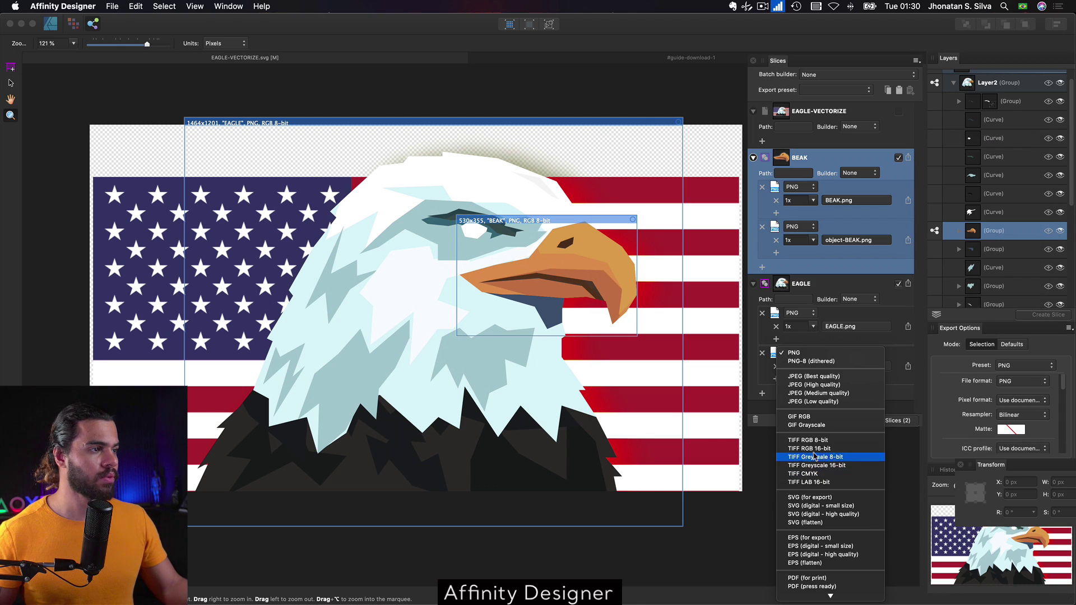
Set the EAGLE slice's second export format to JPEG (Best quality) and preview object-EAGLE.jpg in the EXAMPLE folder in Finder
click(808, 379)
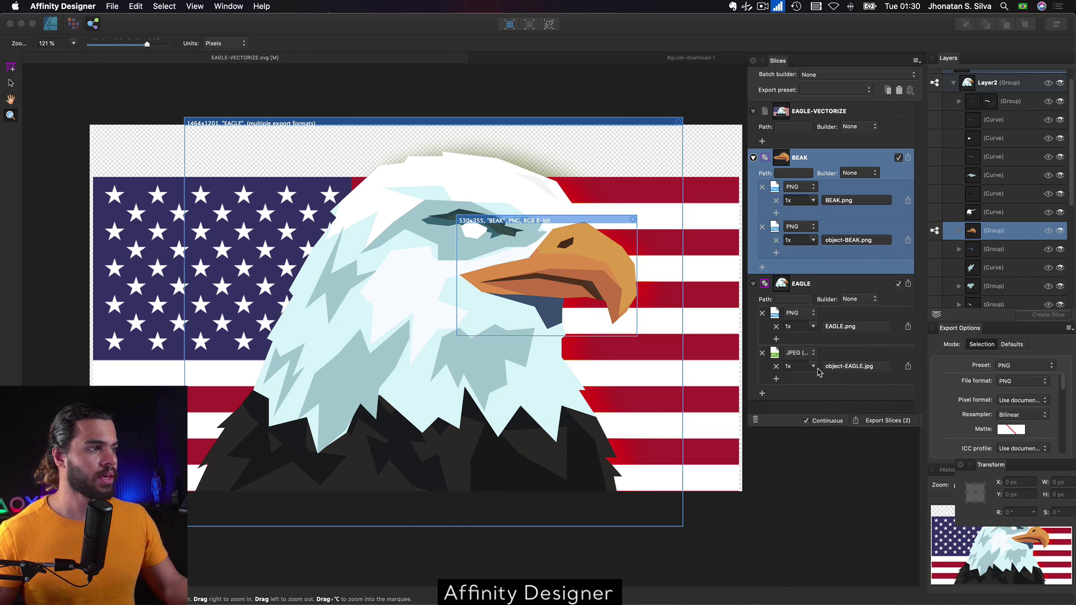
key(super+Tab)
key(super+Tab)
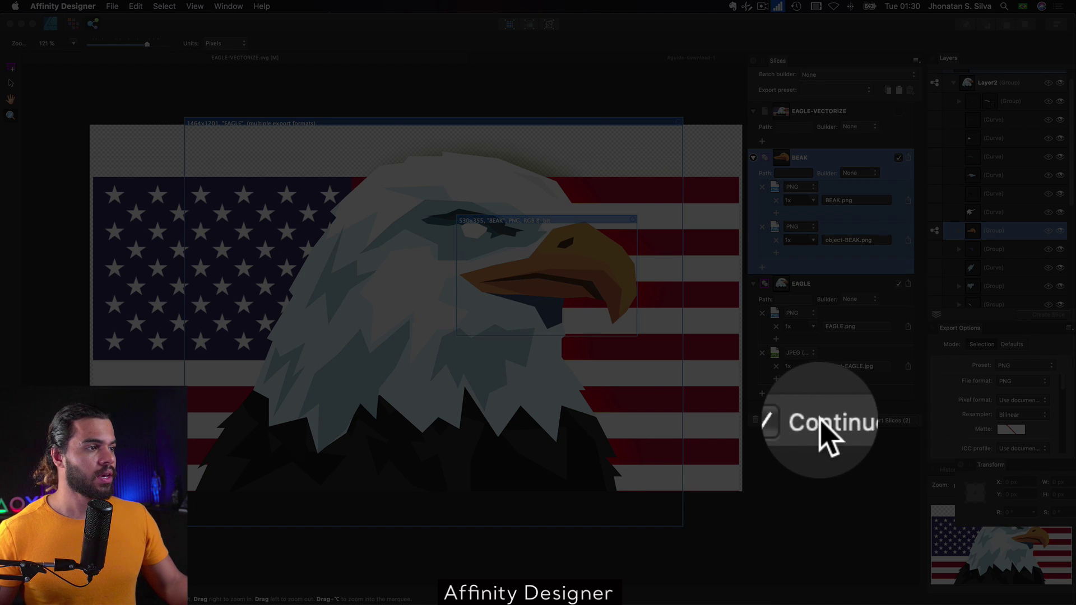
key(super+Tab)
click(777, 402)
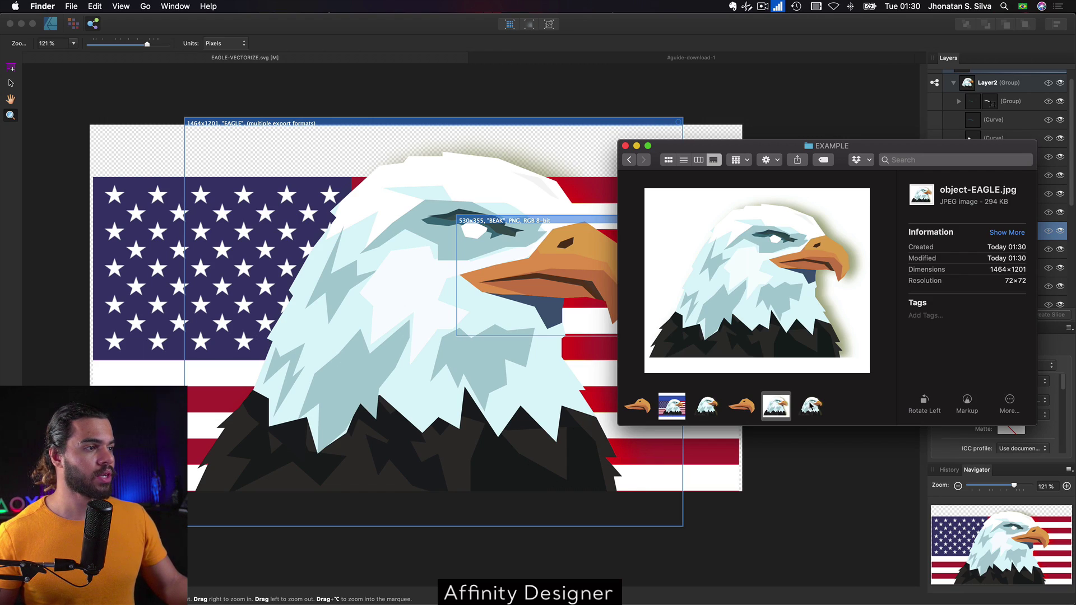
key(super+Tab)
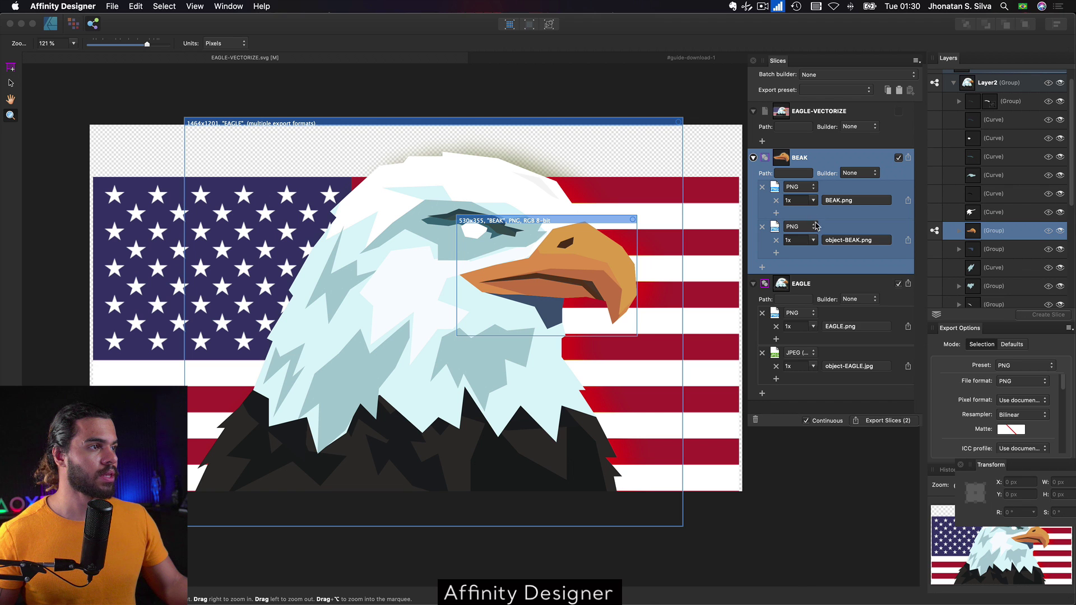
Set the BEAK slice's second export format to JPEG (Best quality), preview object-BEAK.jpg in Finder, and return to Affinity Designer
click(815, 226)
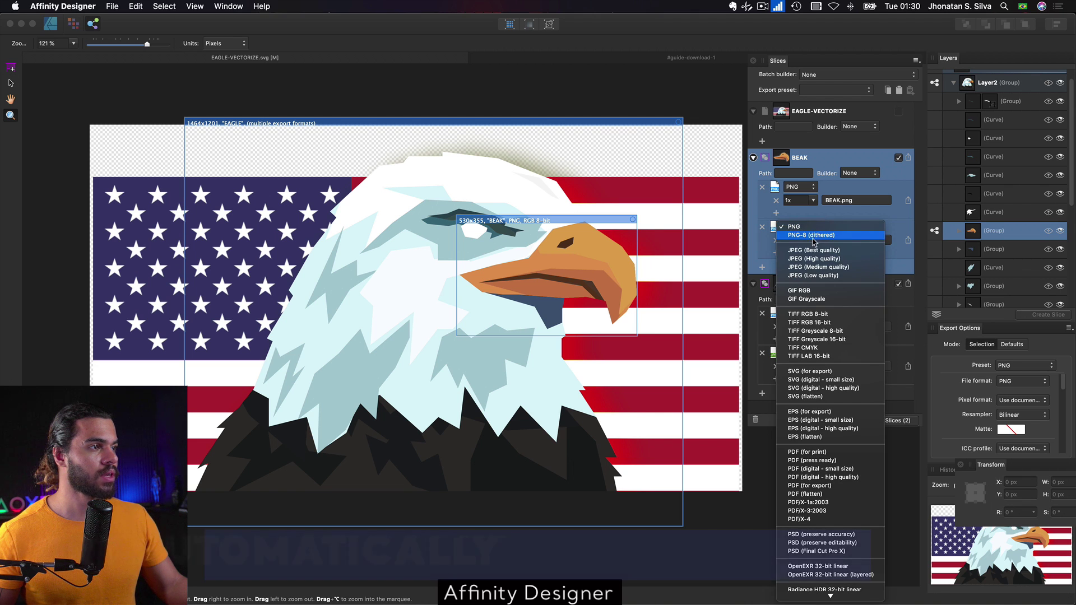
click(816, 250)
key(super+Tab)
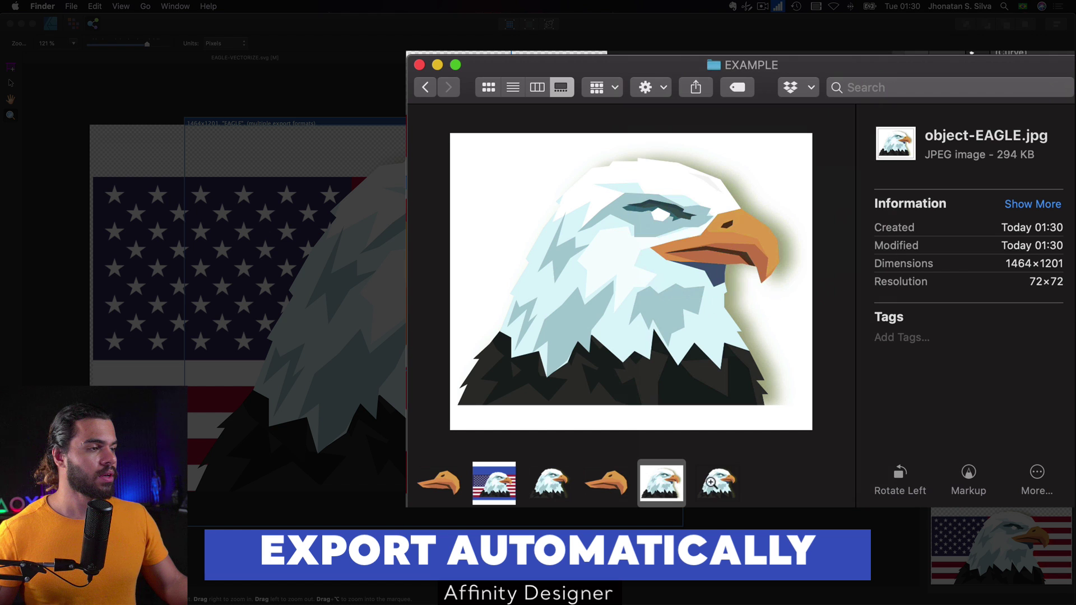
click(626, 495)
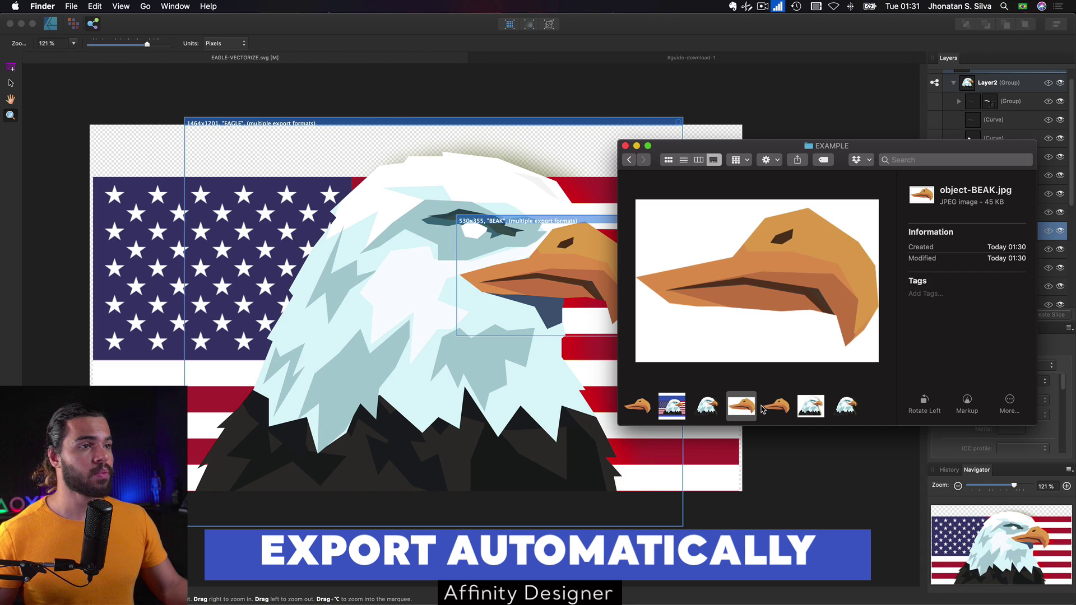
click(595, 365)
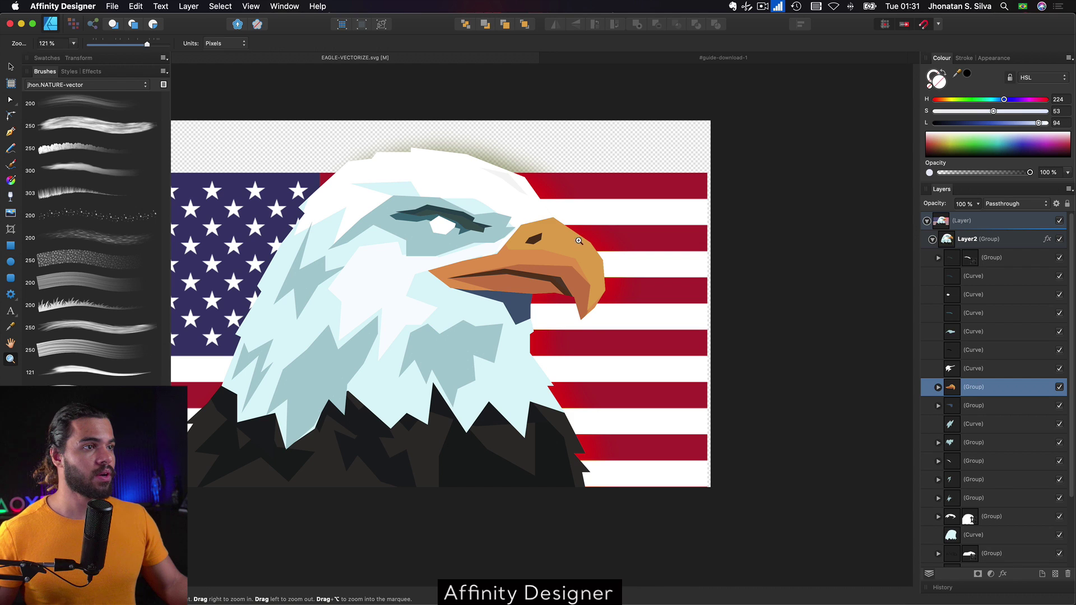
Move the beak's light highlight curve off the beak, darken the base beak curve to lightness 26, and check object-BEAK.jpg in Finder
click(563, 253)
drag(563, 249, 622, 214)
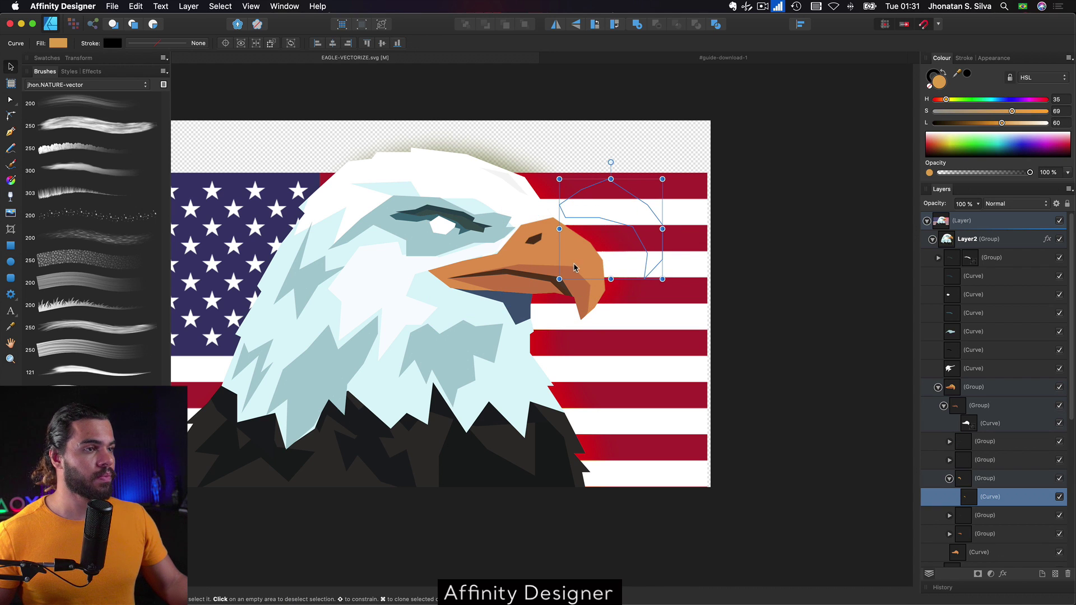
click(548, 255)
mouse_move(969, 123)
mouse_down()
mouse_move(1039, 128)
mouse_move(964, 128)
mouse_up()
key(super+Tab)
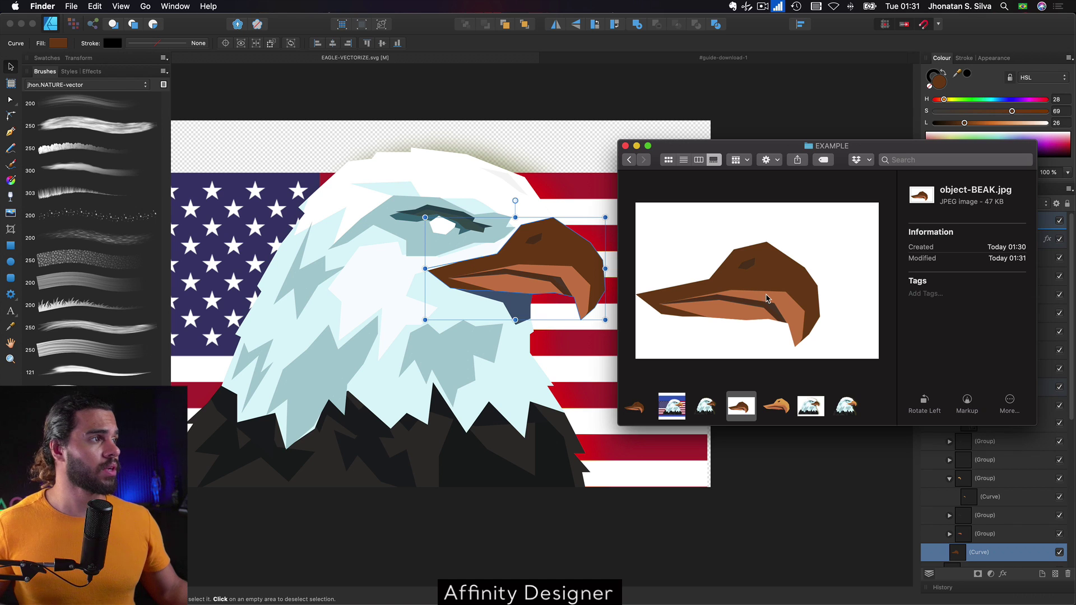
Return to Affinity Designer and readjust the selected beak curve's hue and lightness
click(896, 112)
click(951, 100)
drag(975, 123, 945, 100)
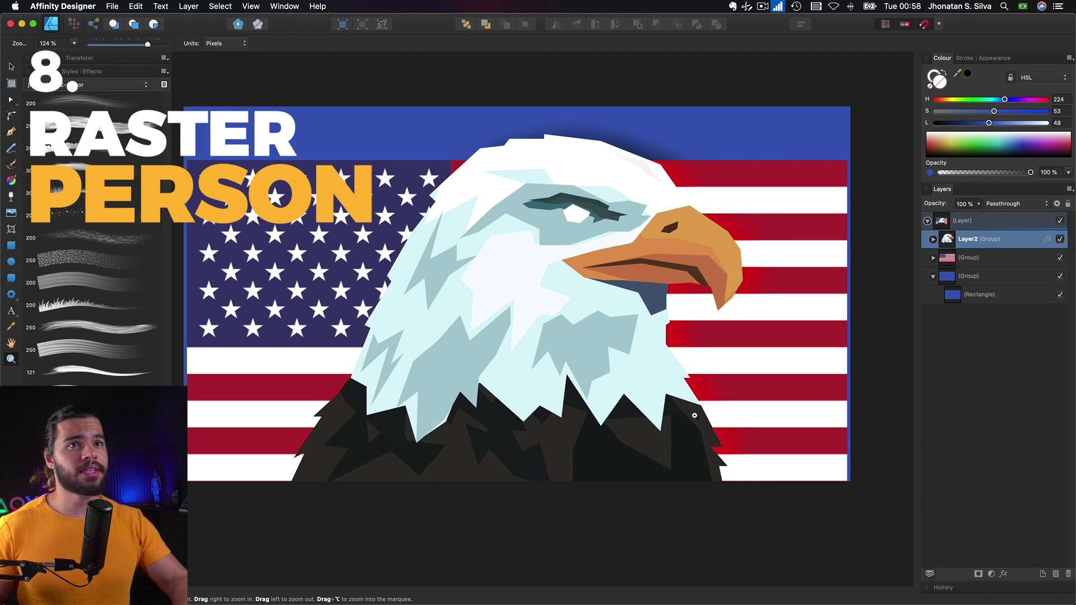
Switch to the Pixel Persona and return to the Designer Persona
click(74, 25)
click(52, 25)
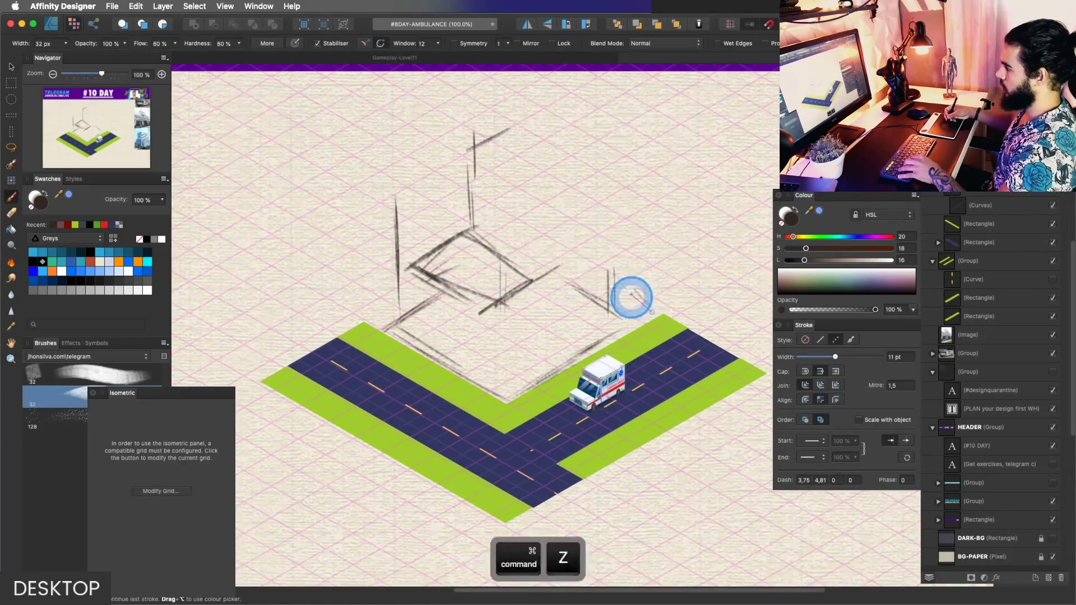
Sketch rough isometric building volumes with the dark 32 px brush inside the road corner, and undo the last stroke
mouse_move(632, 360)
mouse_down()
mouse_move(533, 313)
mouse_move(567, 296)
mouse_move(597, 363)
mouse_up()
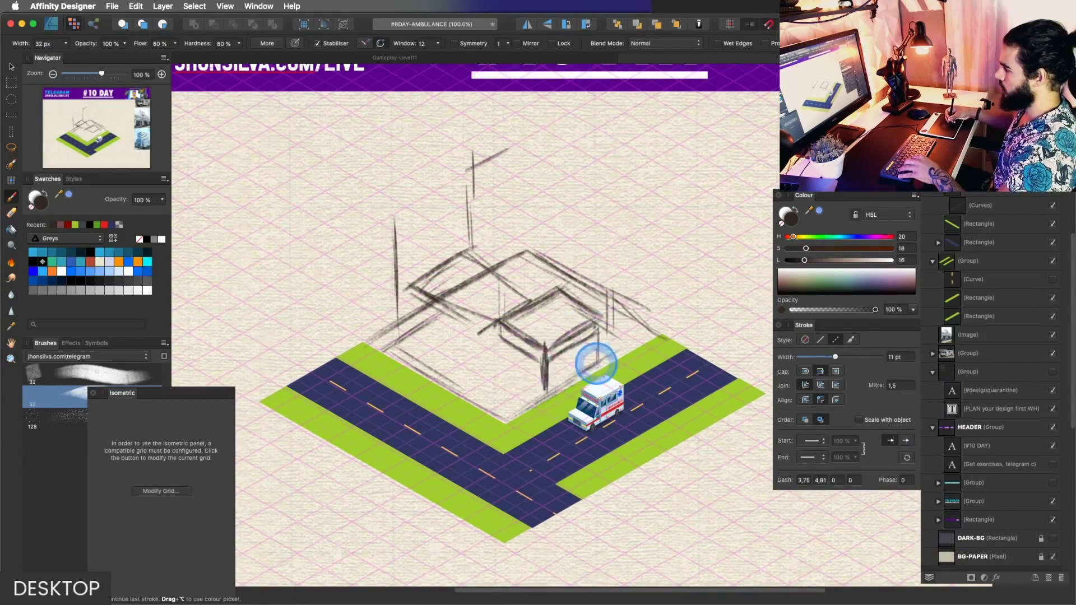
drag(437, 167, 499, 203)
mouse_move(503, 116)
mouse_down()
mouse_move(524, 135)
mouse_move(436, 256)
mouse_move(397, 273)
mouse_up()
scroll(524, 135, up, 1)
drag(395, 361, 497, 416)
mouse_move(428, 381)
mouse_down()
mouse_move(426, 336)
mouse_move(461, 358)
mouse_up()
drag(461, 359, 461, 399)
drag(532, 384, 478, 418)
mouse_move(501, 387)
mouse_down()
mouse_move(499, 235)
mouse_move(543, 277)
mouse_move(524, 235)
mouse_move(566, 288)
mouse_up()
key(super+z)
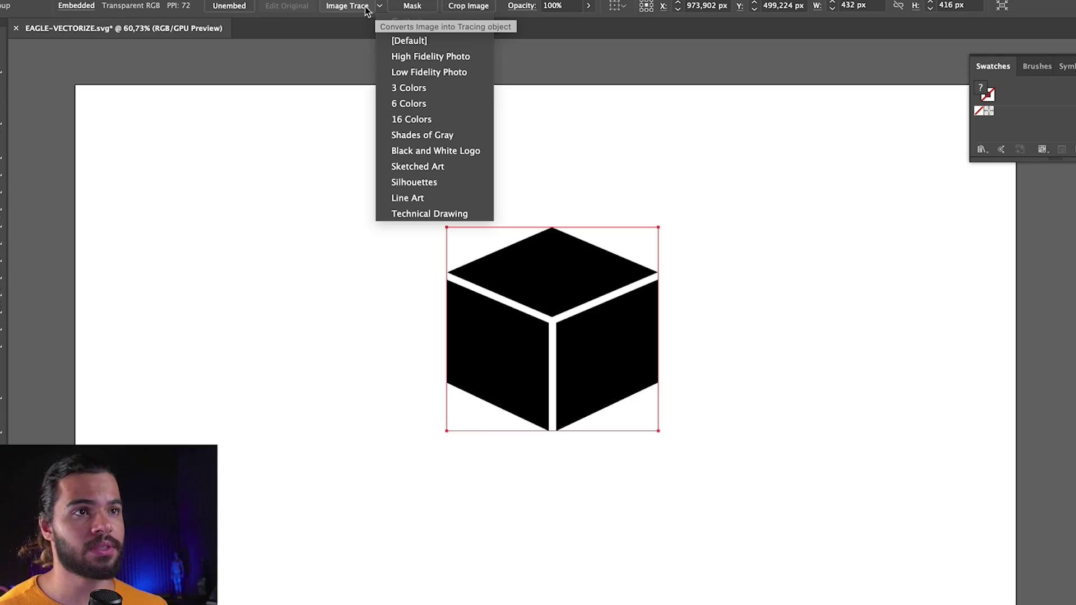
In Illustrator, trace the cube image with the [Default] preset, expand the tracing, and reposition its vector shapes
click(395, 45)
drag(569, 272, 590, 283)
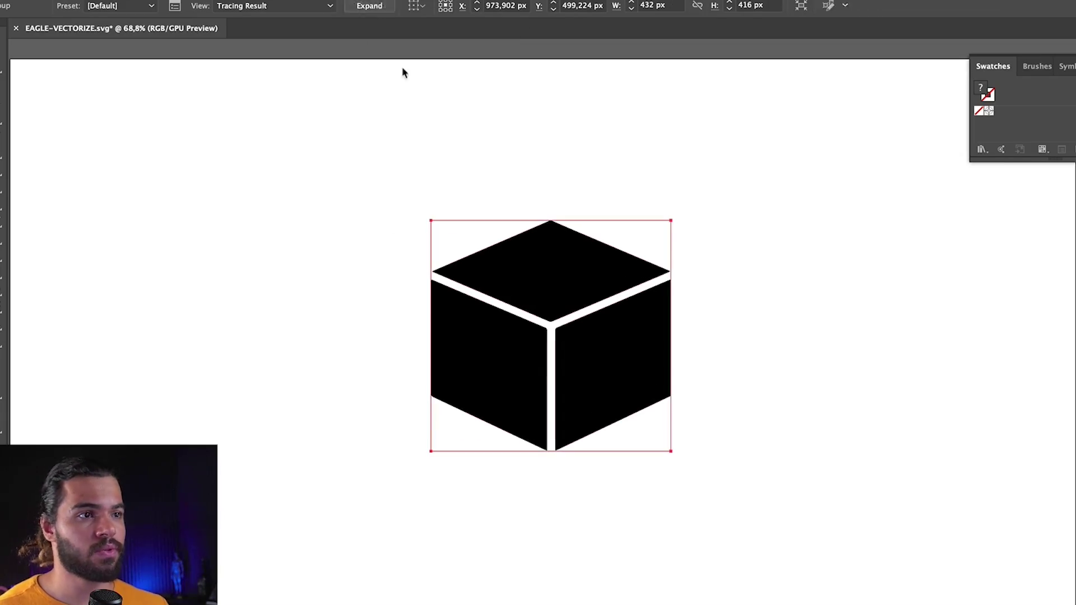
click(371, 5)
drag(576, 236, 704, 228)
drag(584, 231, 599, 208)
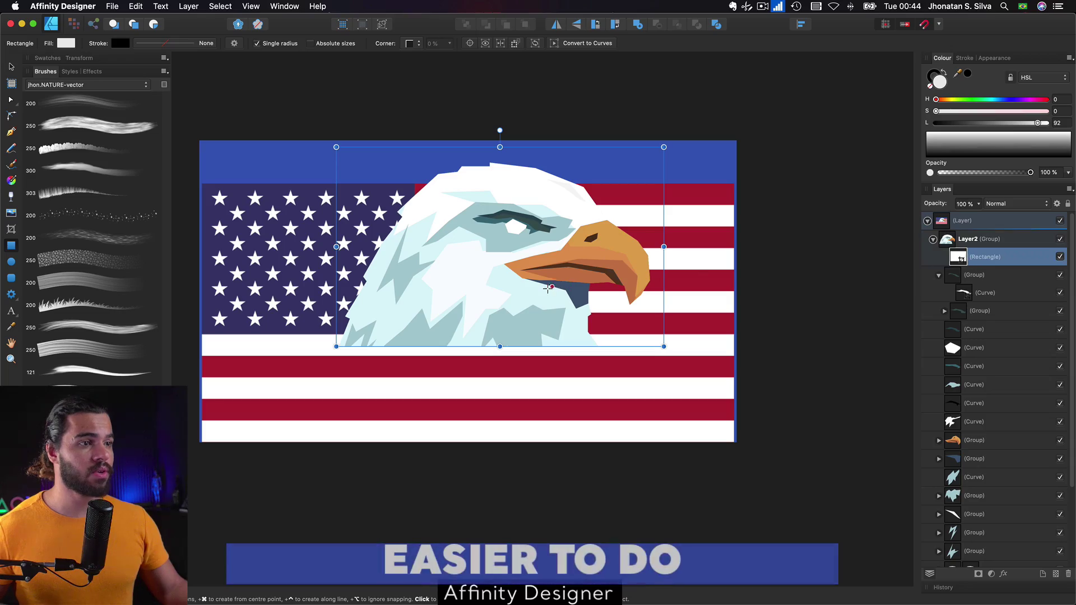
Extend the eagle's clipping rectangle downward to include the dark shoulder feathers, and reposition it over the eagle
drag(498, 350, 499, 434)
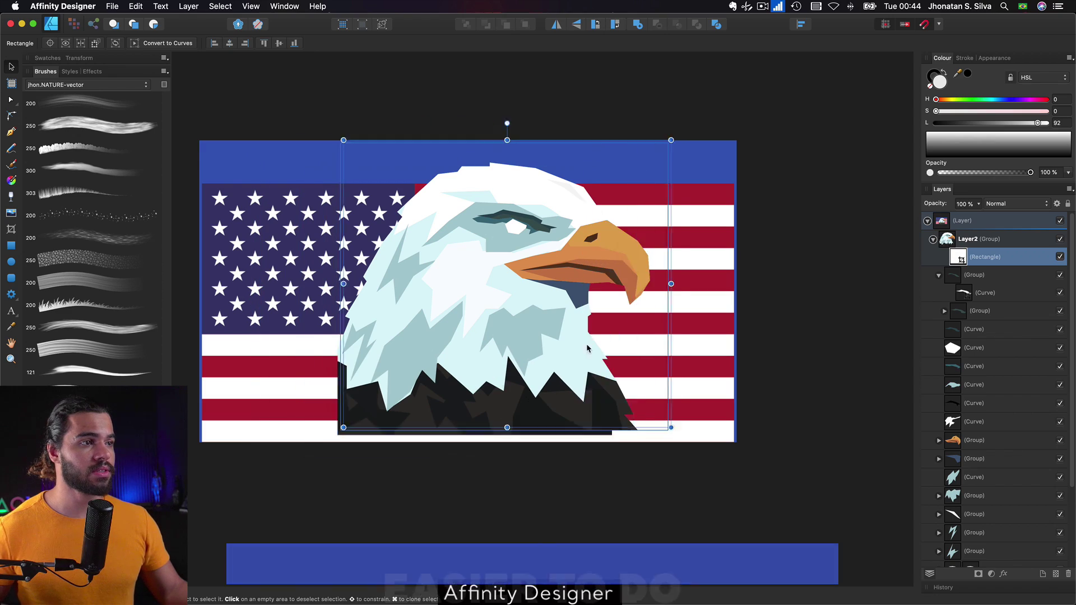
drag(625, 363, 588, 342)
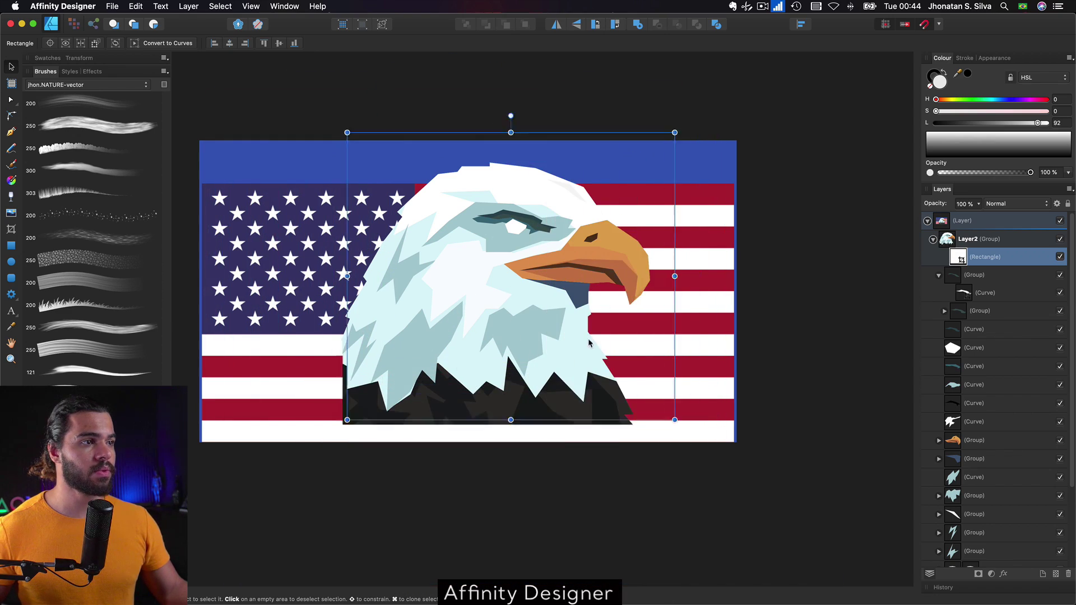